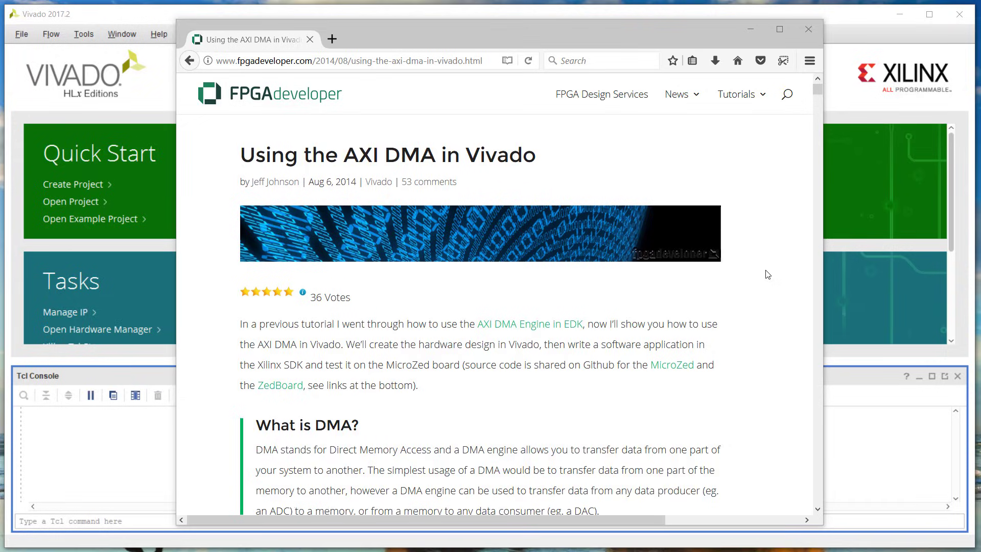
Switch from the browser tutorial to Vivado and start a new project named mz_7010_dma_test in C:/vivado-2017-2.
{"action": "scroll", "coordinate": [767, 274], "scroll_direction": "down", "scroll_amount": 2}
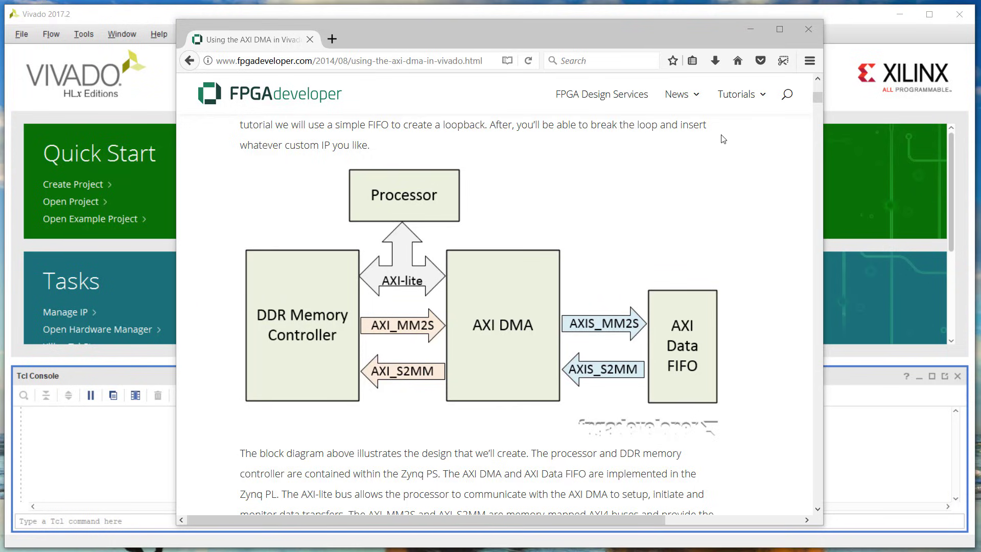
{"action": "left_click", "coordinate": [749, 32]}
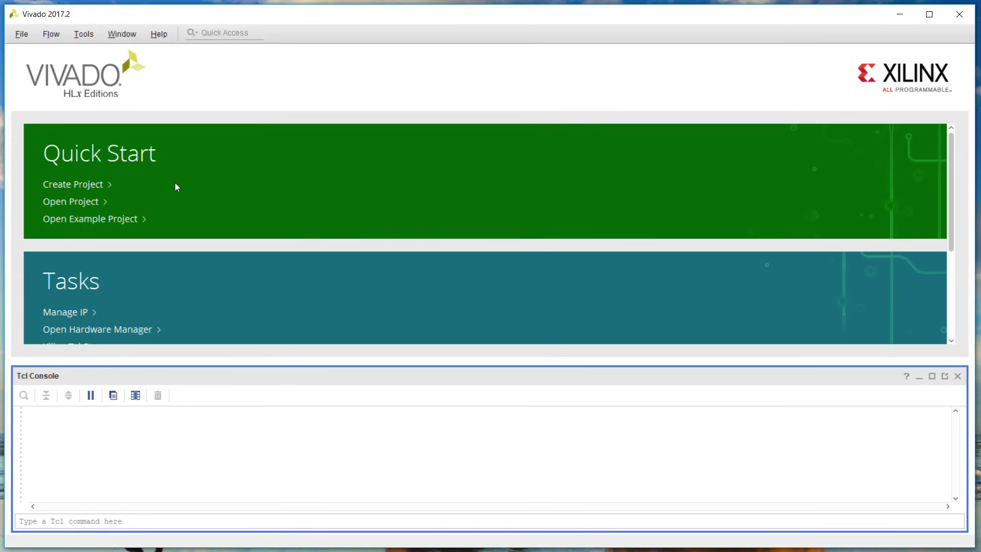
{"action": "left_click", "coordinate": [91, 185]}
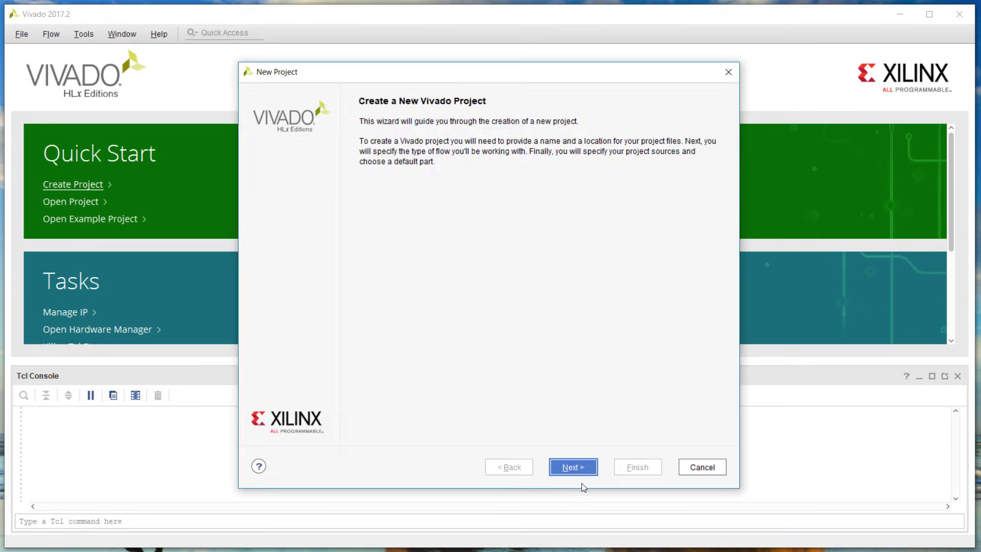
{"action": "left_click", "coordinate": [575, 467]}
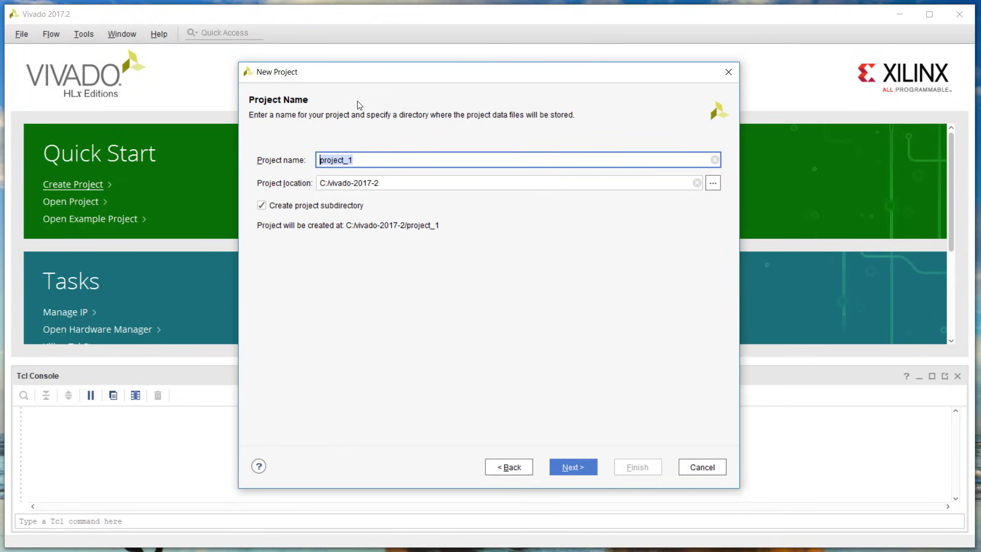
{"action": "type", "text": "mz_7010_dma"}
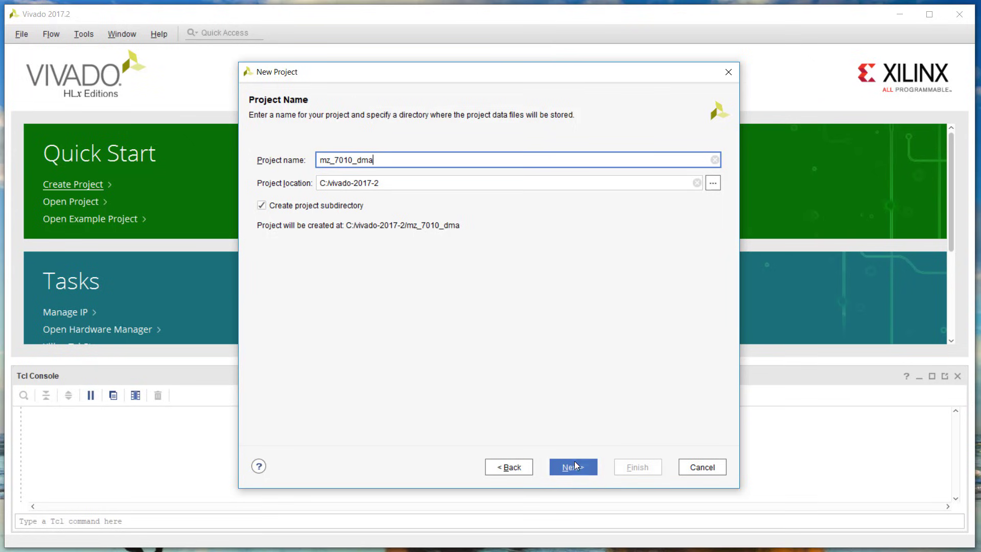
{"action": "type", "text": "_test"}
{"action": "left_click", "coordinate": [576, 467]}
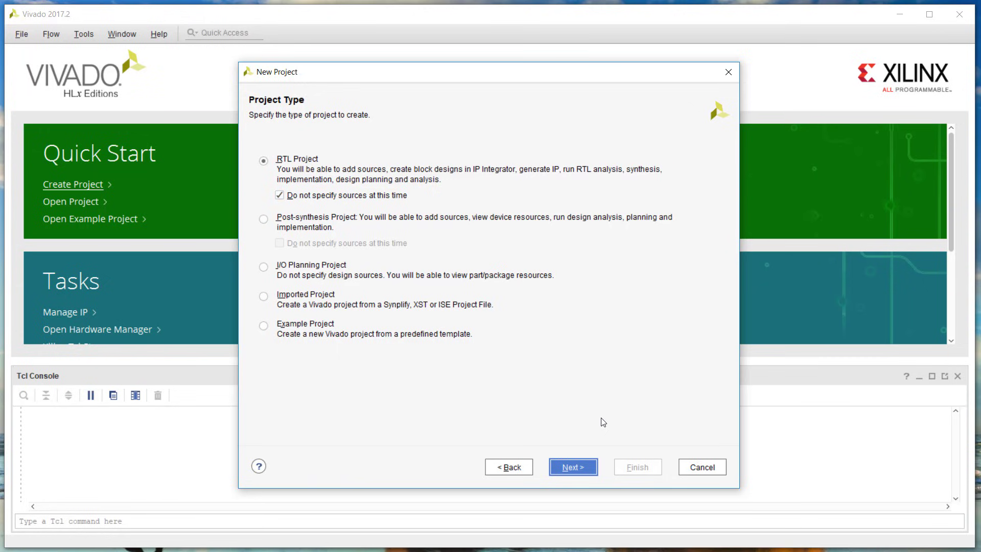
Finish creating it as an RTL project without sources, targeting the MicroZed 7010 Board.
{"action": "left_click", "coordinate": [591, 473]}
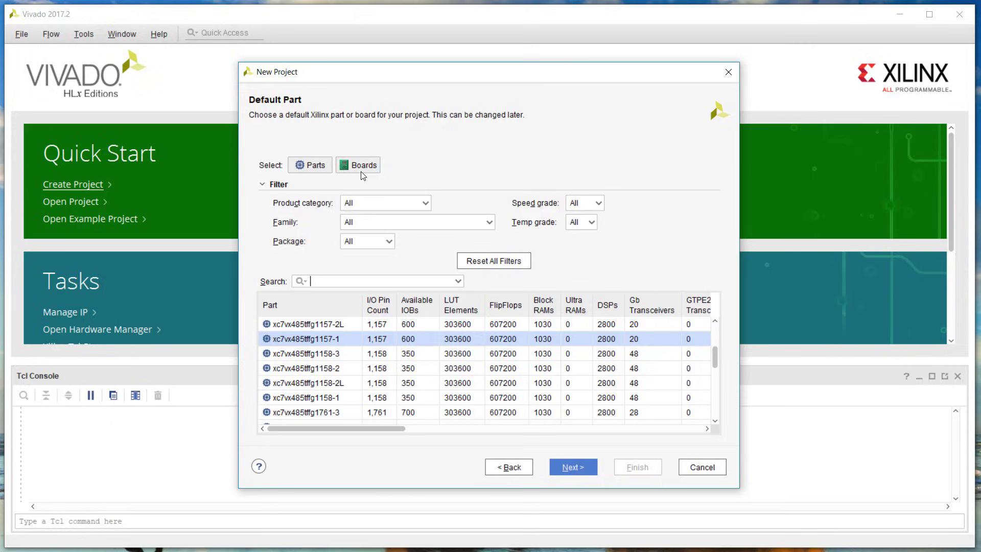
{"action": "left_click", "coordinate": [362, 171]}
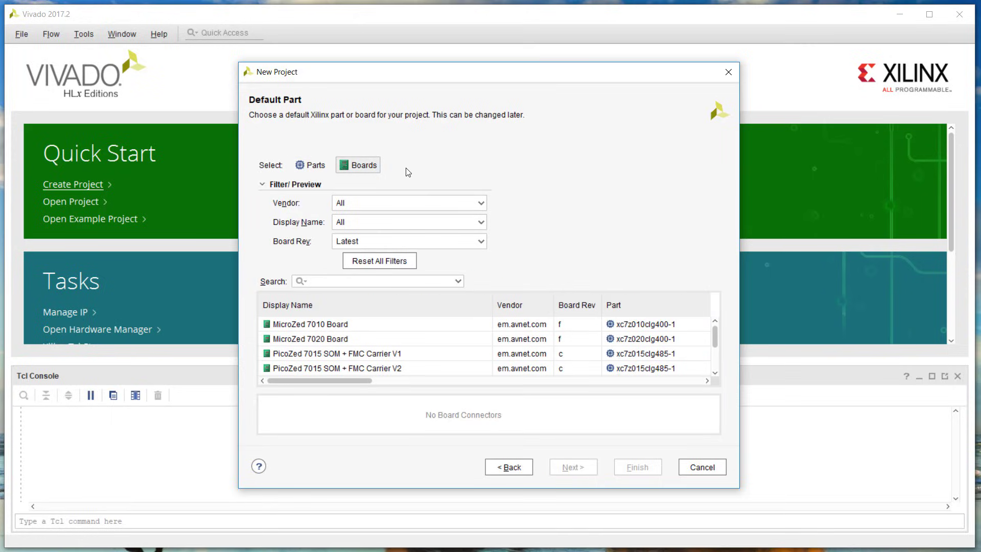
{"action": "left_click", "coordinate": [337, 324]}
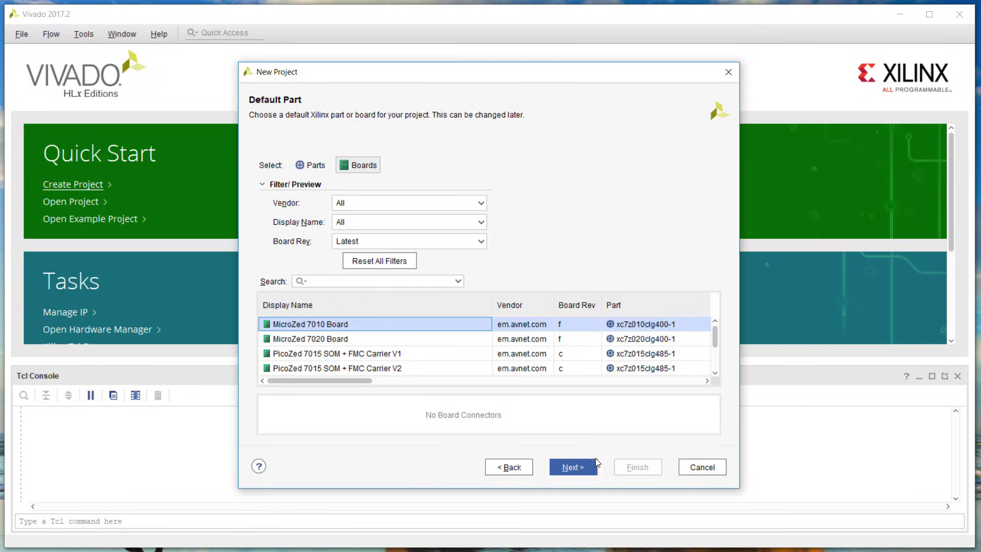
{"action": "left_click", "coordinate": [591, 470]}
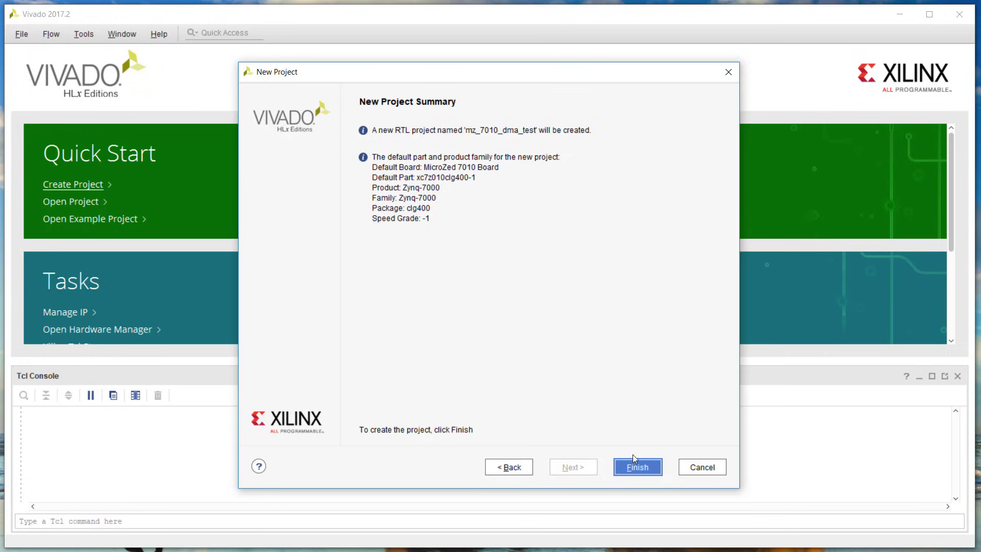
{"action": "left_click", "coordinate": [639, 467]}
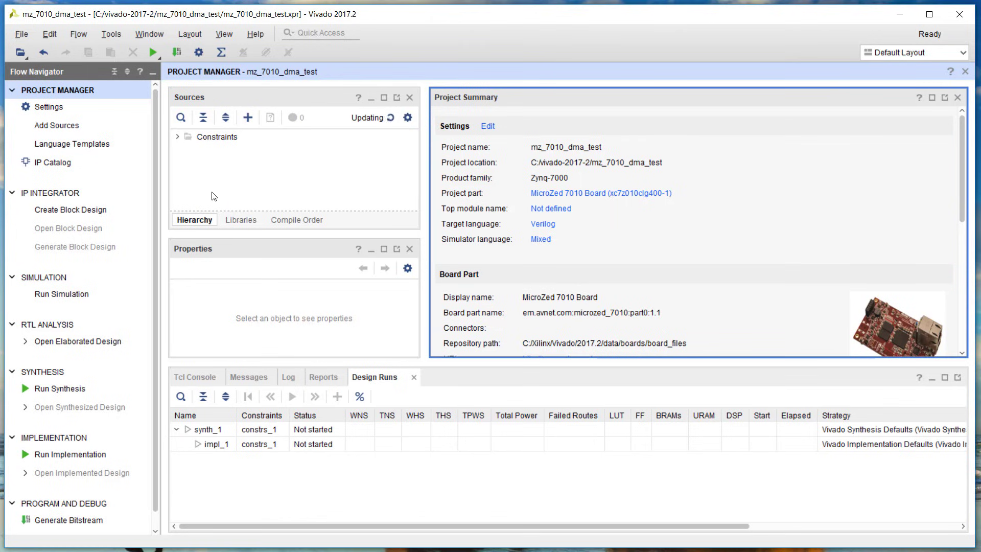
Create a block design named design_1 local to the project and add a ZYNQ7 Processing System to it.
{"action": "left_click", "coordinate": [77, 210]}
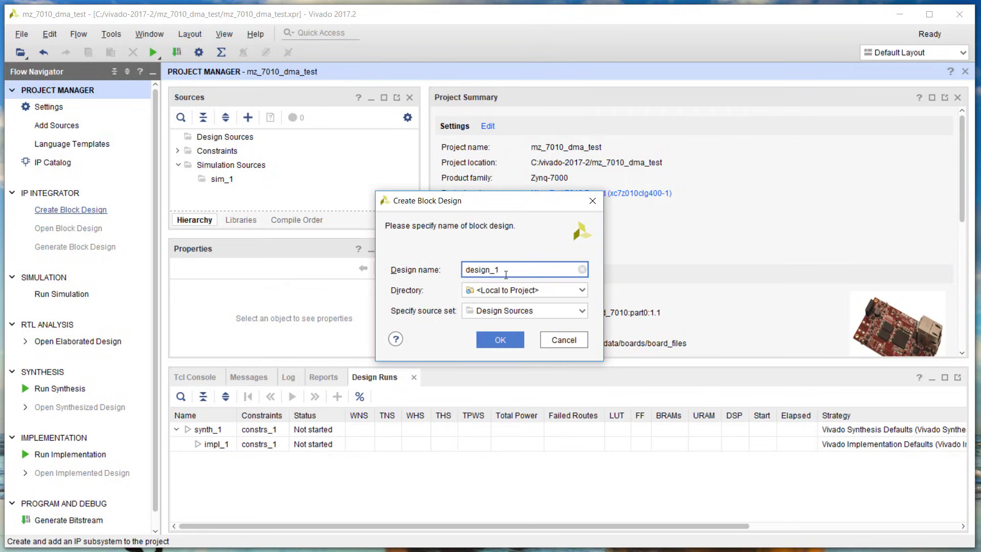
{"action": "left_click", "coordinate": [520, 342]}
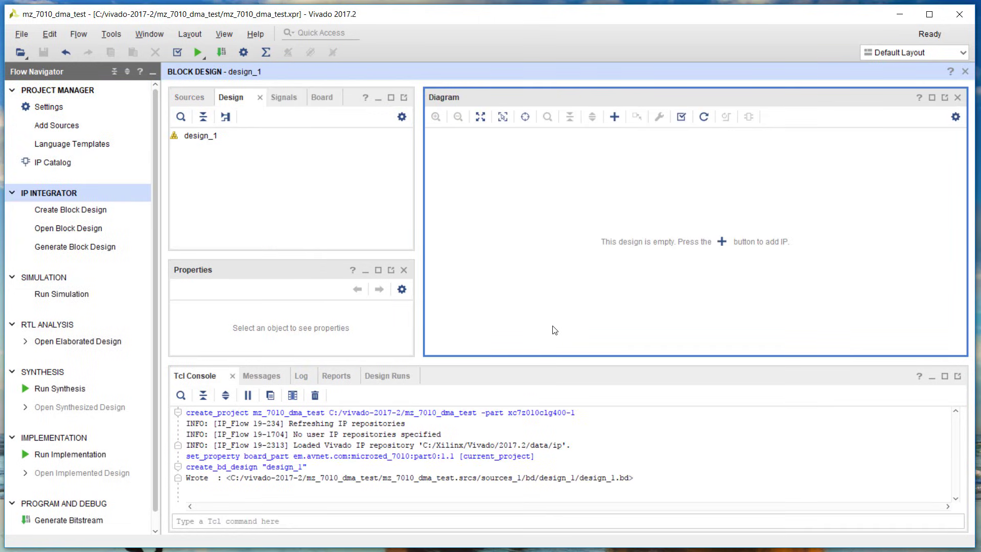
{"action": "left_click", "coordinate": [721, 241]}
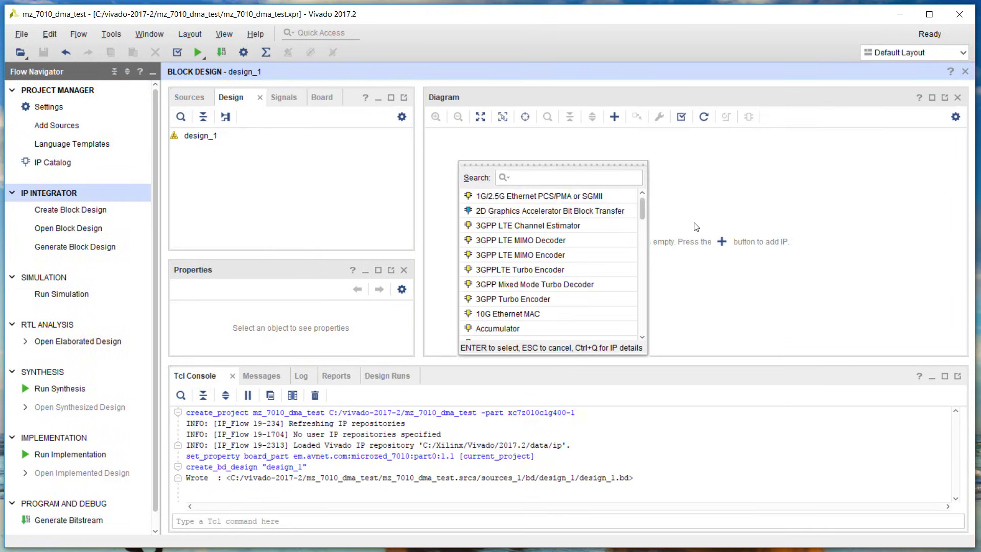
{"action": "type", "text": "zynq"}
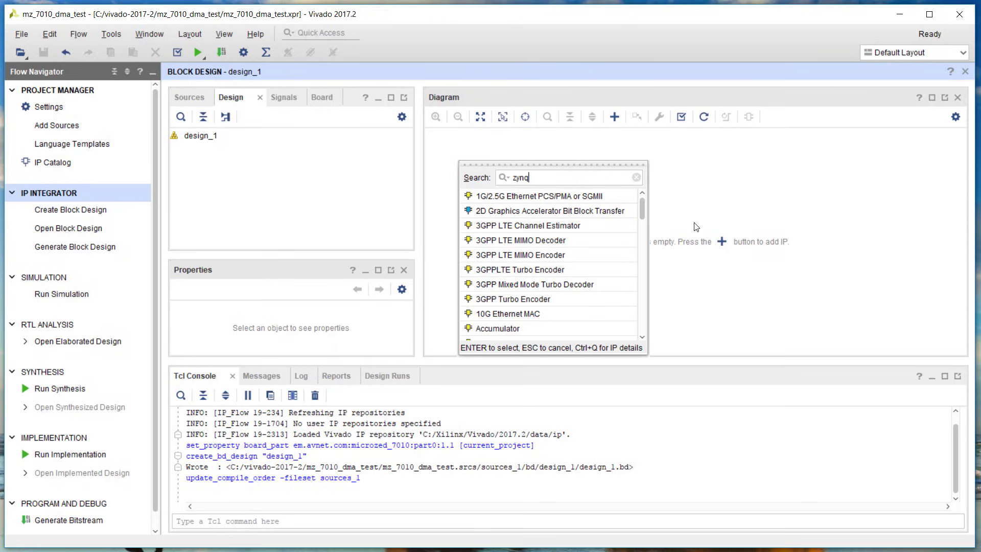
{"action": "key", "text": "Return"}
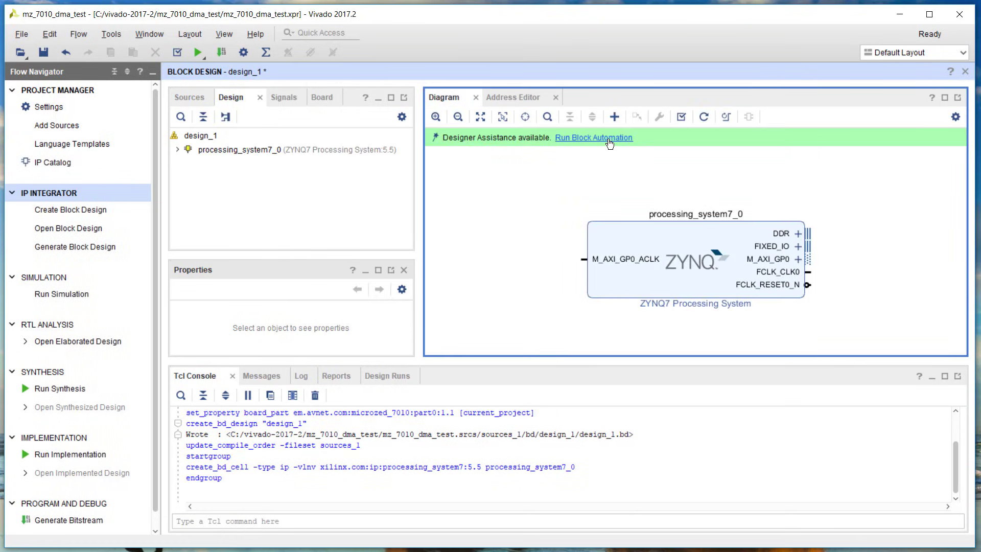
Run block automation on the processing system with the board preset applied, and inspect its external DDR and FIXED_IO interfaces.
{"action": "left_click", "coordinate": [609, 138]}
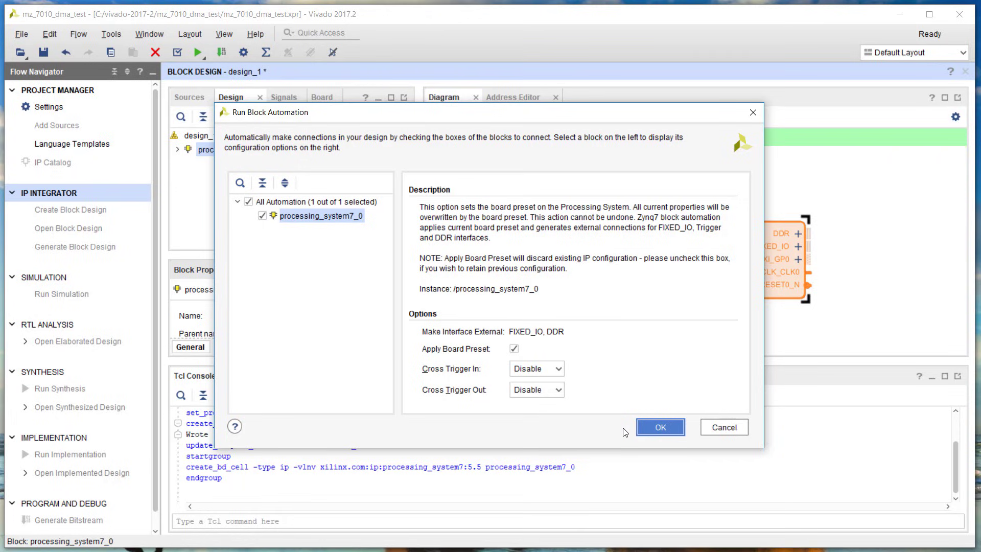
{"action": "left_click", "coordinate": [660, 428]}
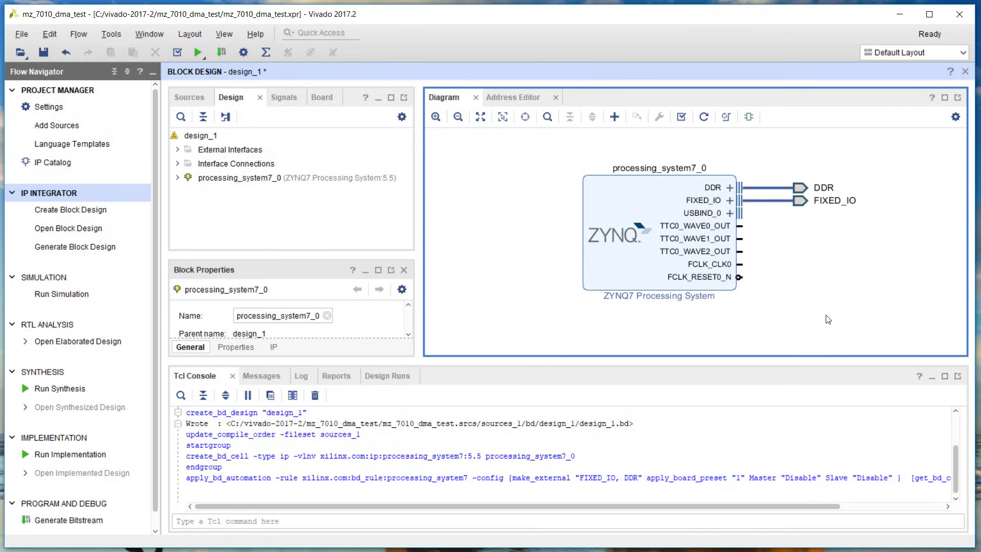
{"action": "left_click", "coordinate": [801, 191]}
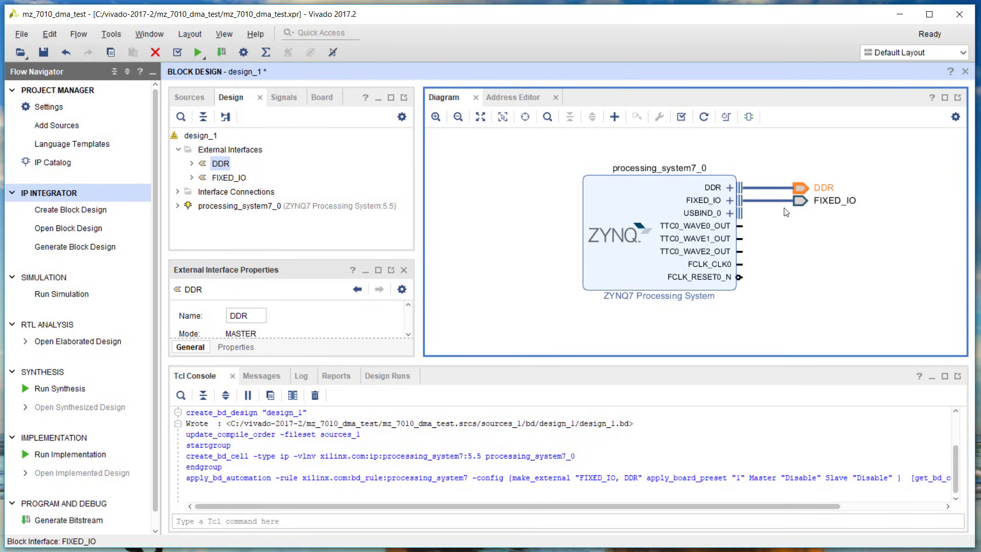
{"action": "left_click", "coordinate": [823, 201]}
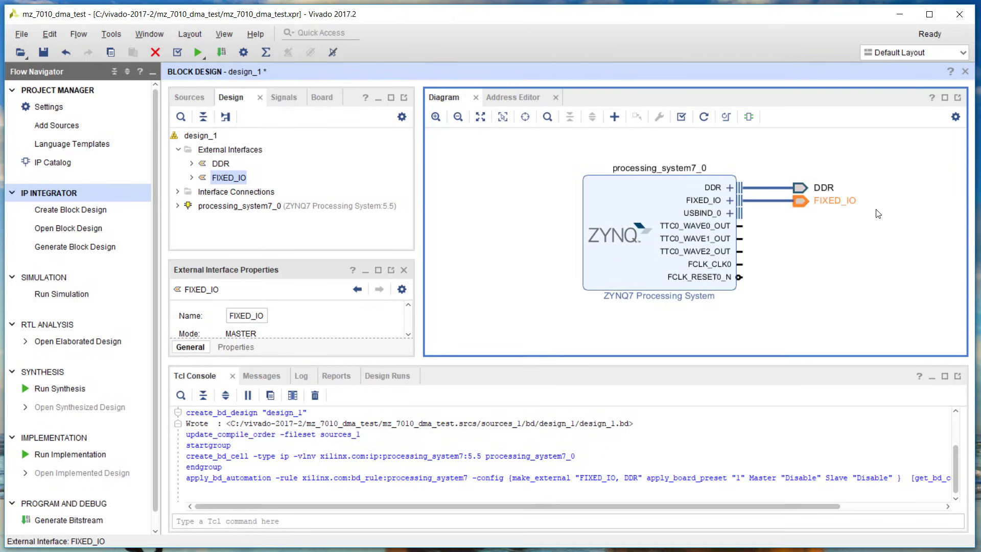
{"action": "left_click", "coordinate": [801, 224]}
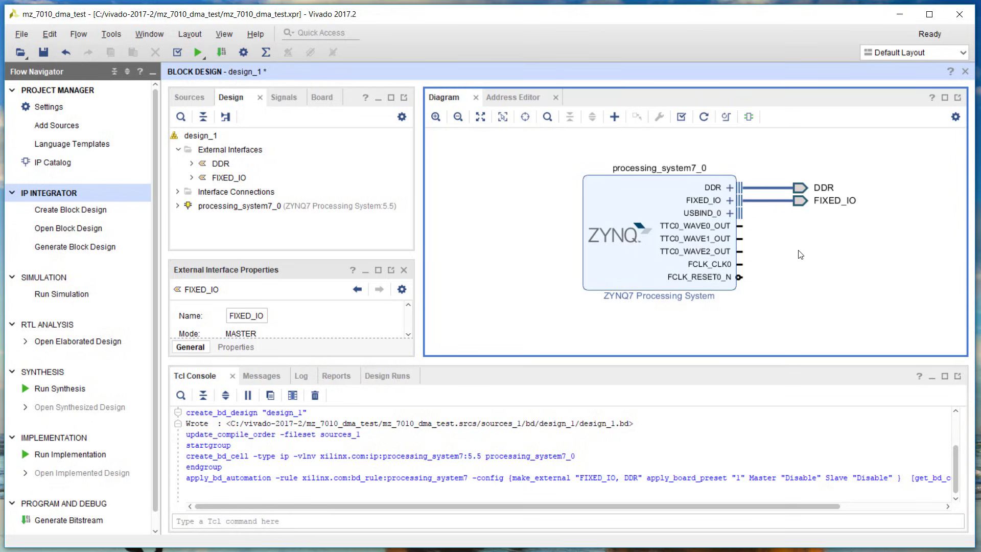
Open the Zynq processing system's customization and examine the FCLK_CLK0 settings among the PL fabric clocks.
{"action": "left_click", "coordinate": [636, 205]}
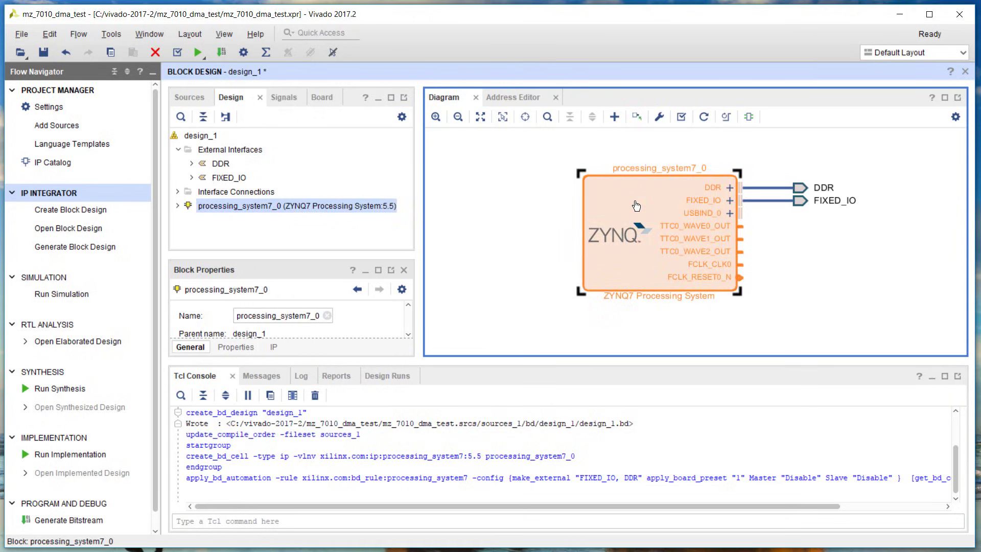
{"action": "double_click", "coordinate": [636, 206]}
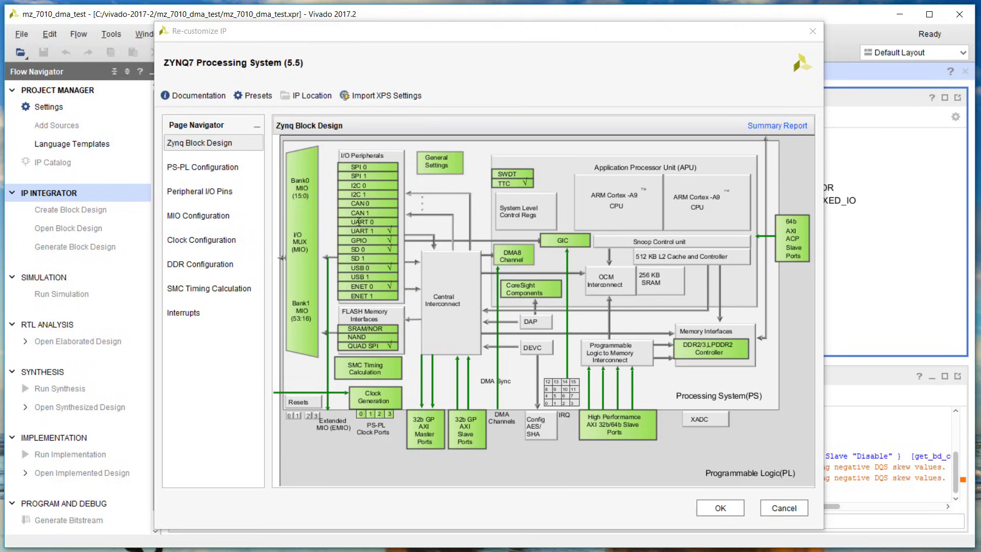
{"action": "left_click", "coordinate": [214, 240]}
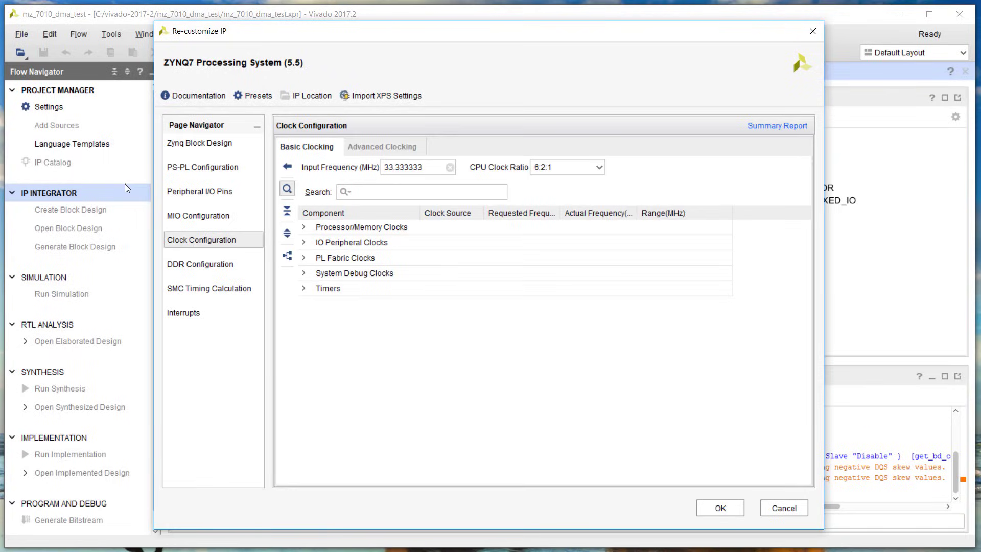
{"action": "left_click", "coordinate": [304, 257]}
{"action": "left_click", "coordinate": [303, 257]}
{"action": "left_click", "coordinate": [386, 281]}
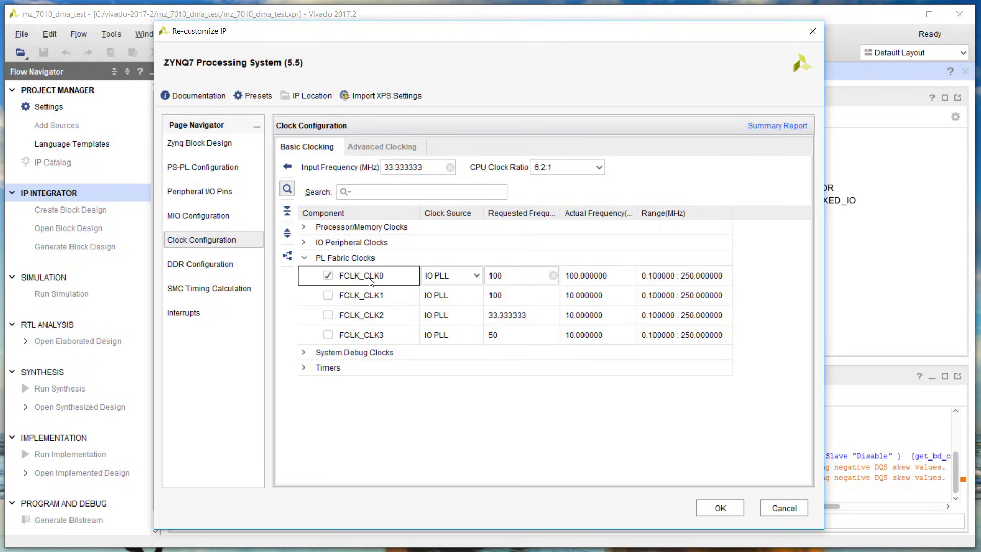
{"action": "left_click", "coordinate": [339, 261]}
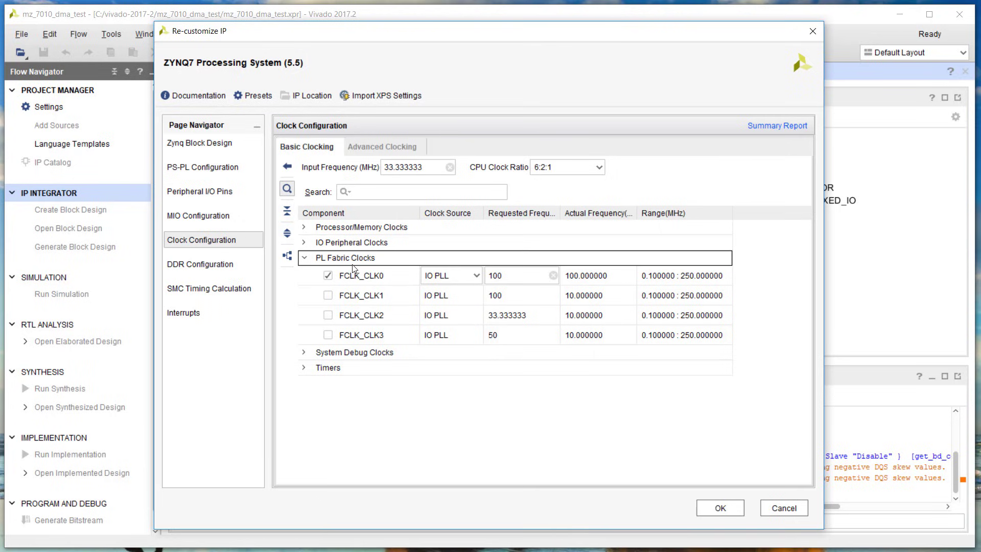
{"action": "left_click", "coordinate": [372, 269]}
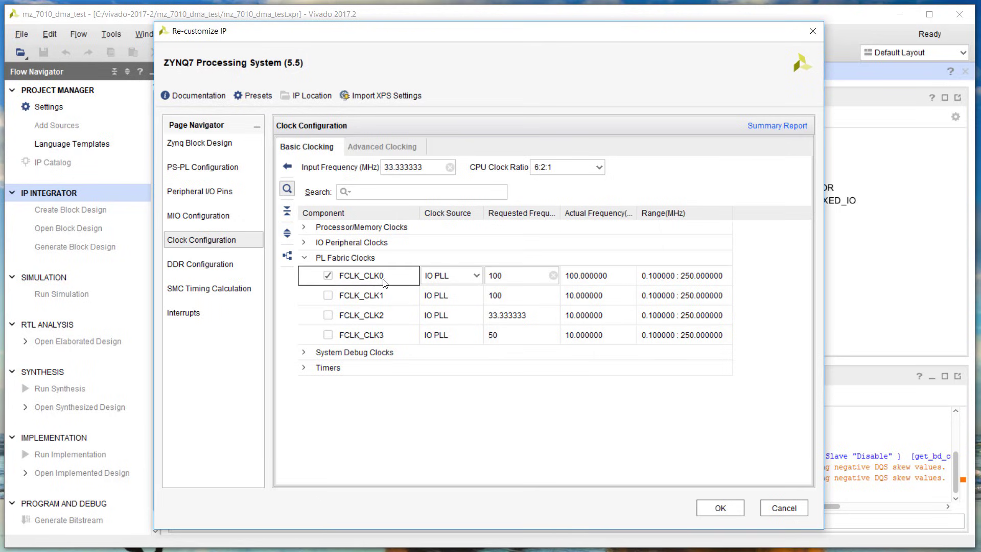
{"action": "left_click", "coordinate": [521, 277]}
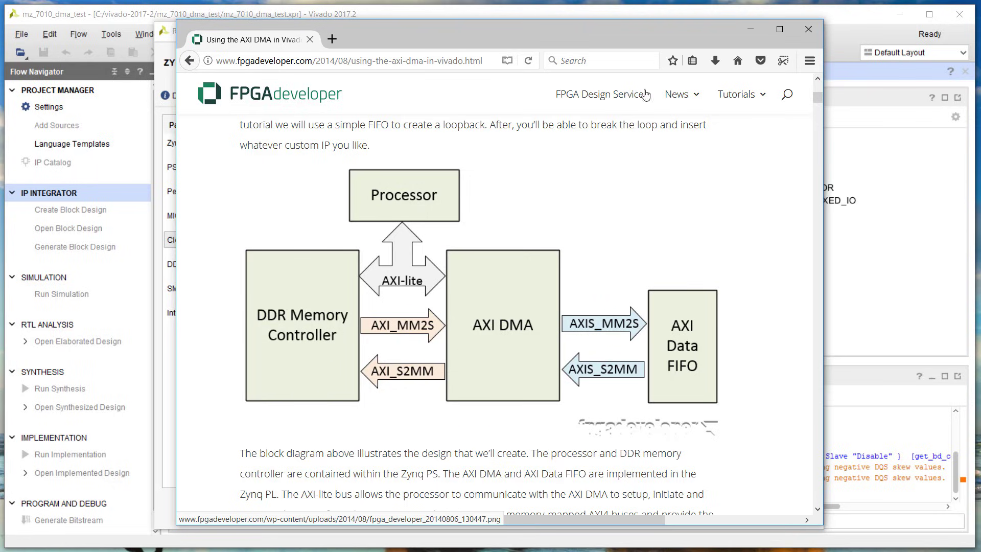
{"action": "left_click", "coordinate": [749, 31]}
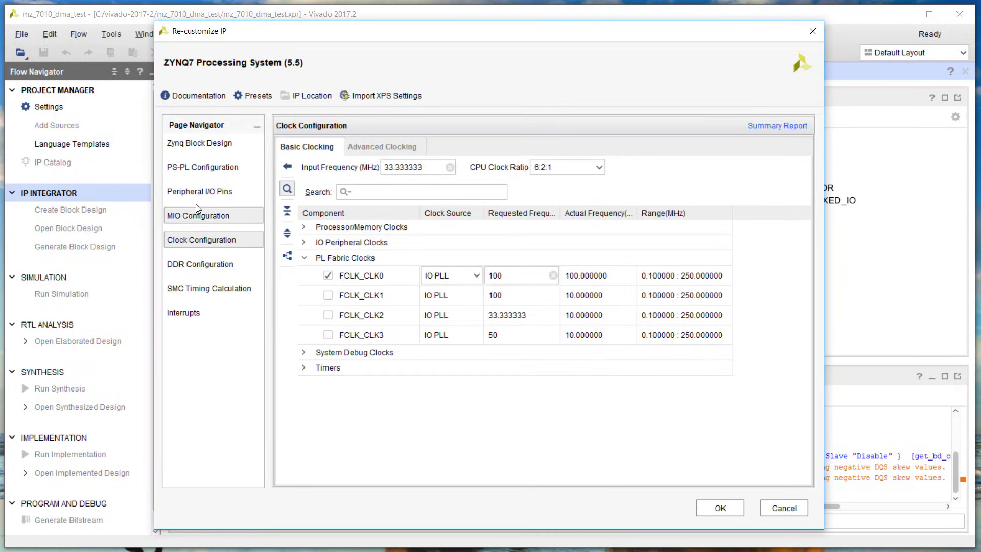
Enable the M AXI GP0 general purpose master interface in the Zynq PS-PL configuration.
{"action": "left_click", "coordinate": [175, 146]}
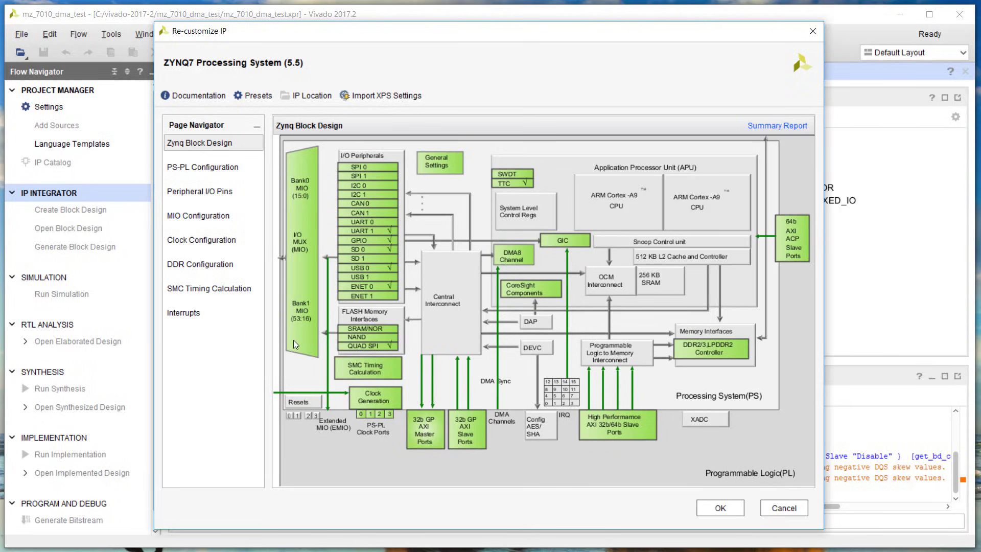
{"action": "left_click", "coordinate": [425, 432]}
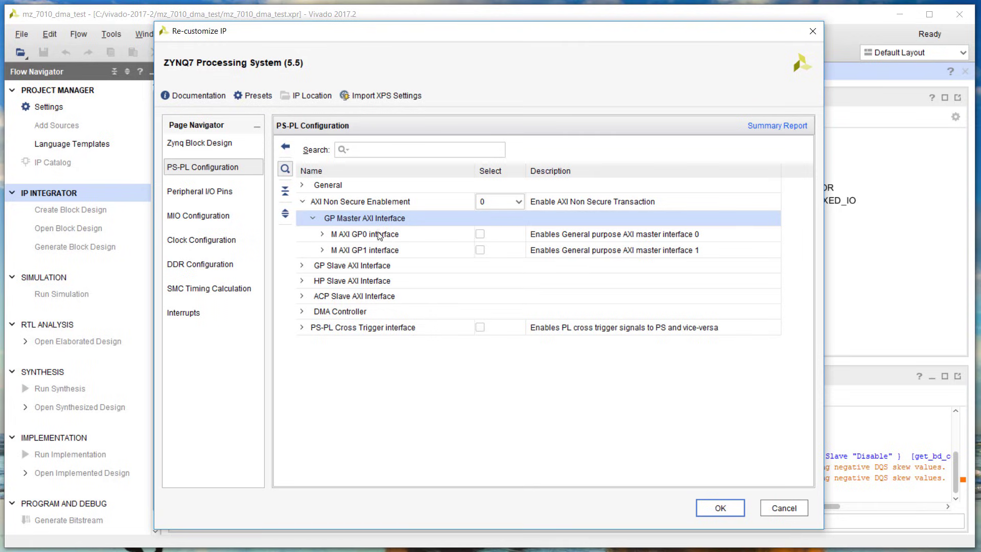
{"action": "left_click", "coordinate": [480, 236]}
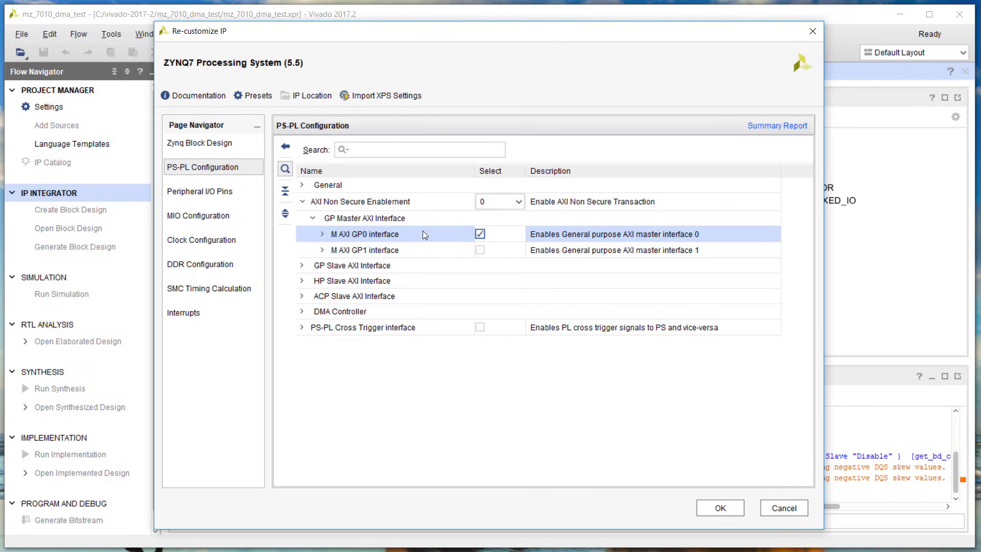
Enable the S AXI HP0 high performance slave interface in the Zynq PS-PL configuration.
{"action": "left_click", "coordinate": [197, 144]}
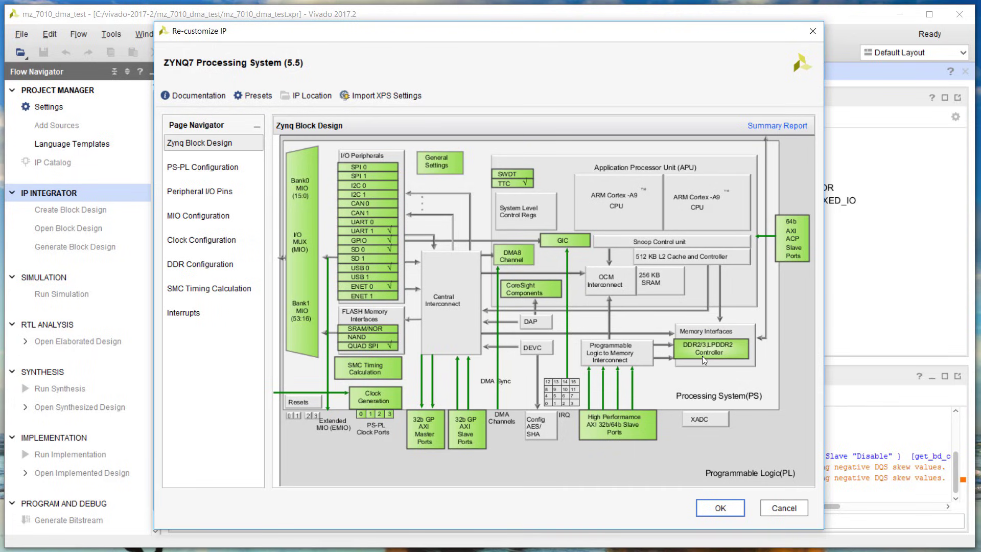
{"action": "left_click", "coordinate": [615, 427]}
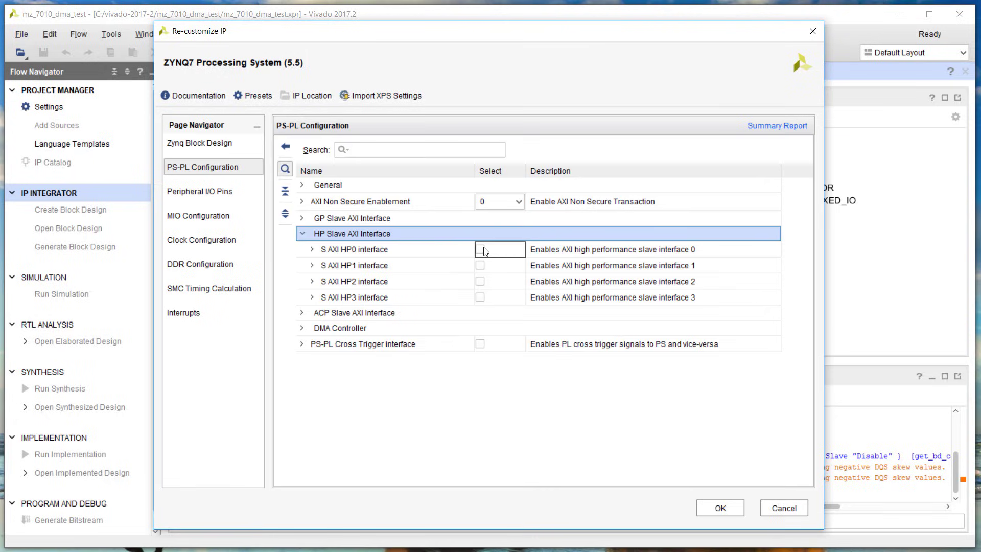
{"action": "left_click", "coordinate": [480, 249]}
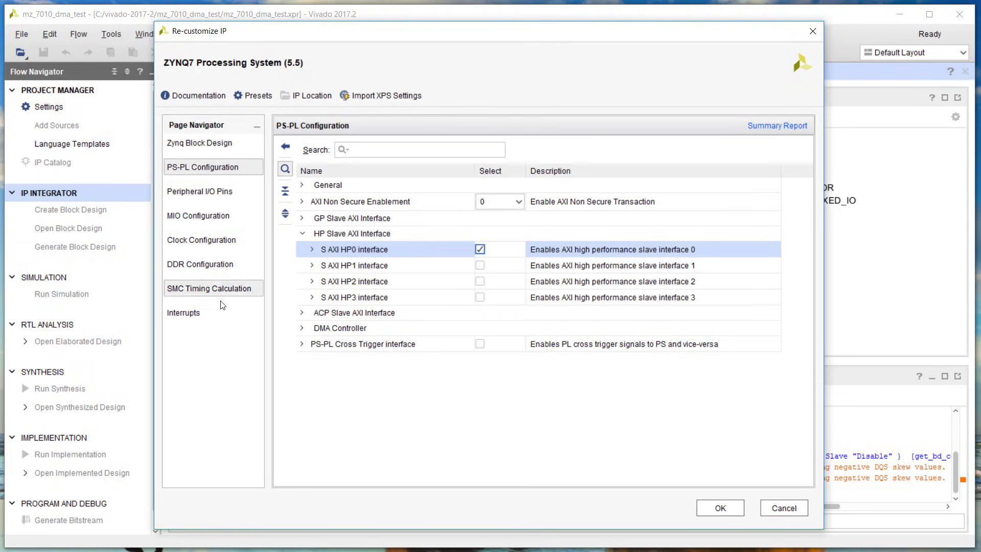
Enable fabric interrupts with the shared PL-PS interrupt port IRQ_F2P[15:0], and apply the Zynq customization.
{"action": "left_click", "coordinate": [213, 312]}
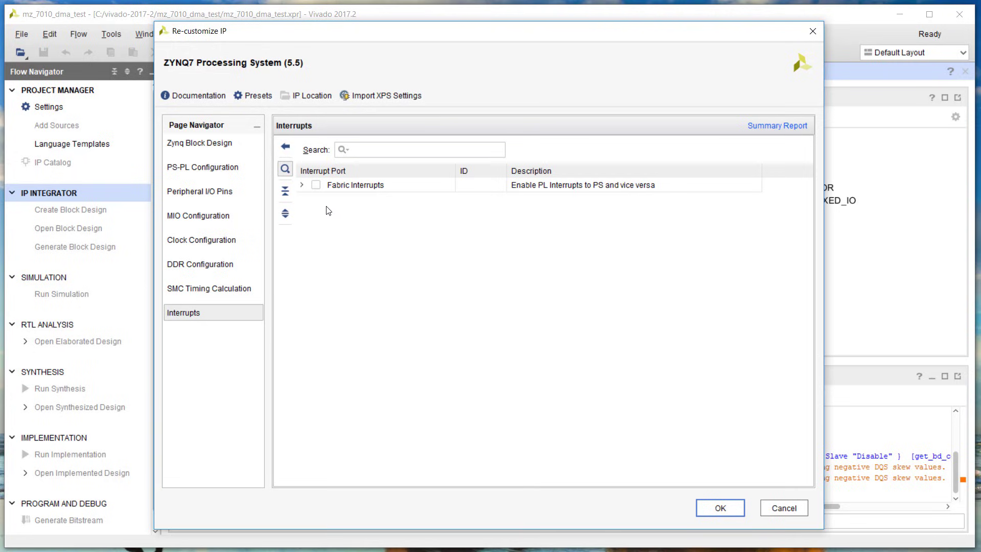
{"action": "left_click", "coordinate": [317, 186]}
{"action": "left_click", "coordinate": [317, 186]}
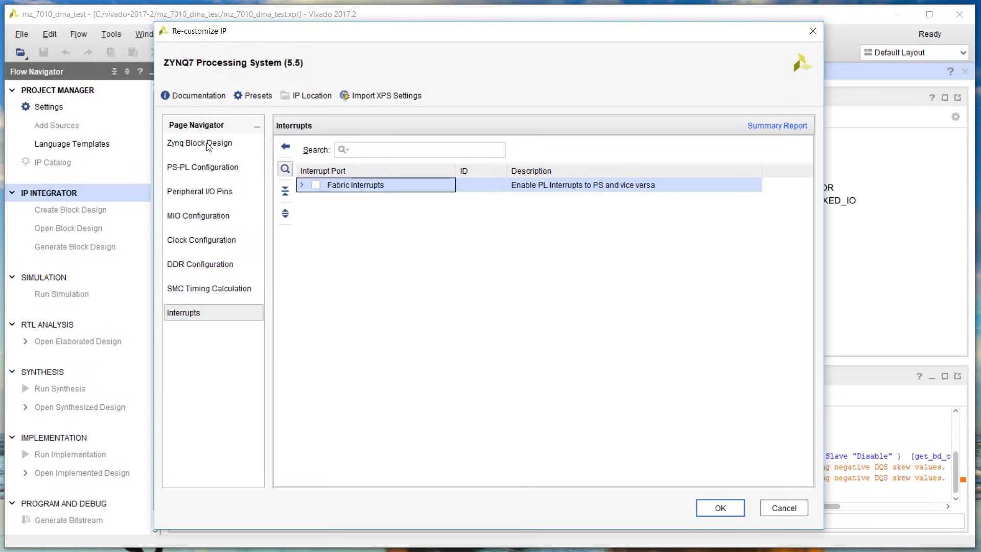
{"action": "left_click", "coordinate": [302, 185]}
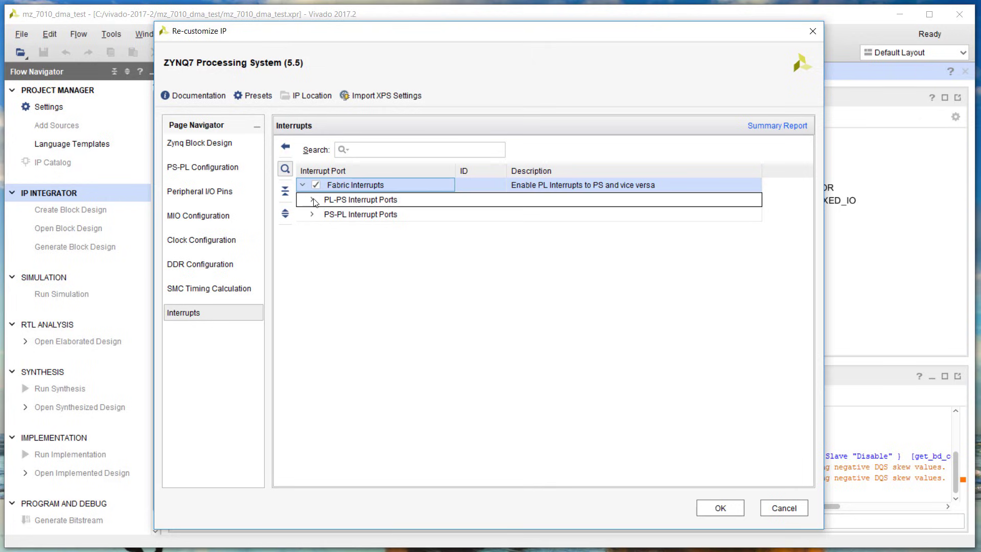
{"action": "left_click", "coordinate": [313, 199]}
{"action": "left_click", "coordinate": [331, 214]}
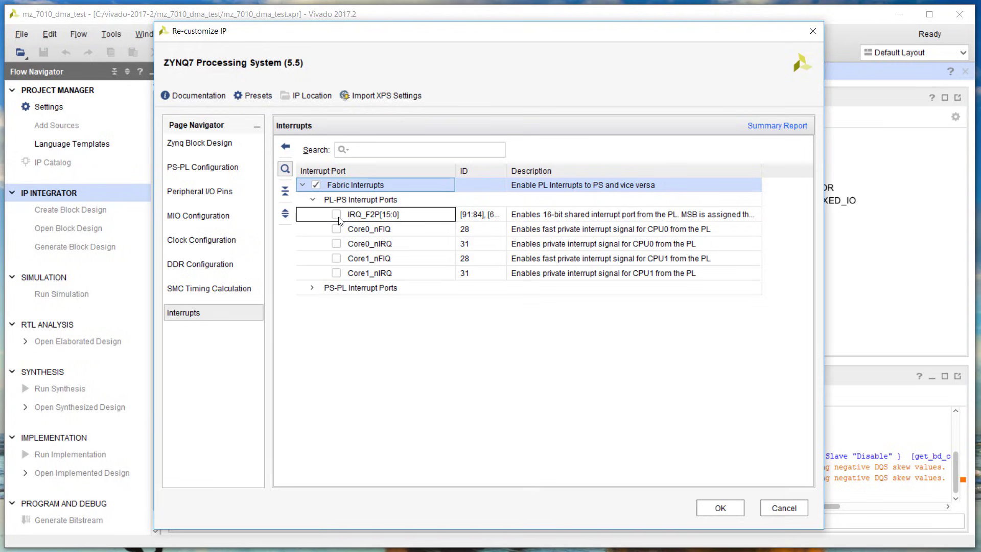
{"action": "left_click", "coordinate": [336, 215]}
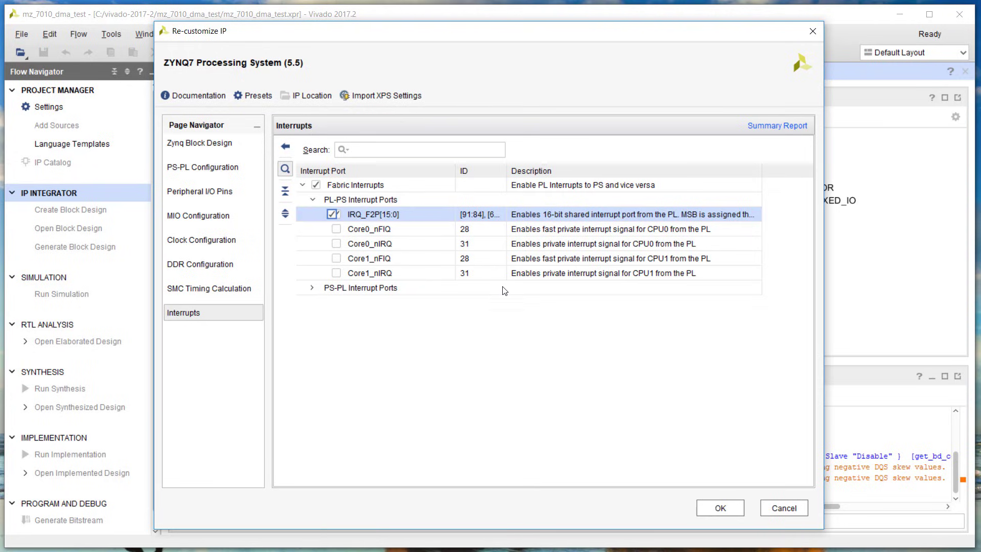
{"action": "left_click", "coordinate": [718, 508]}
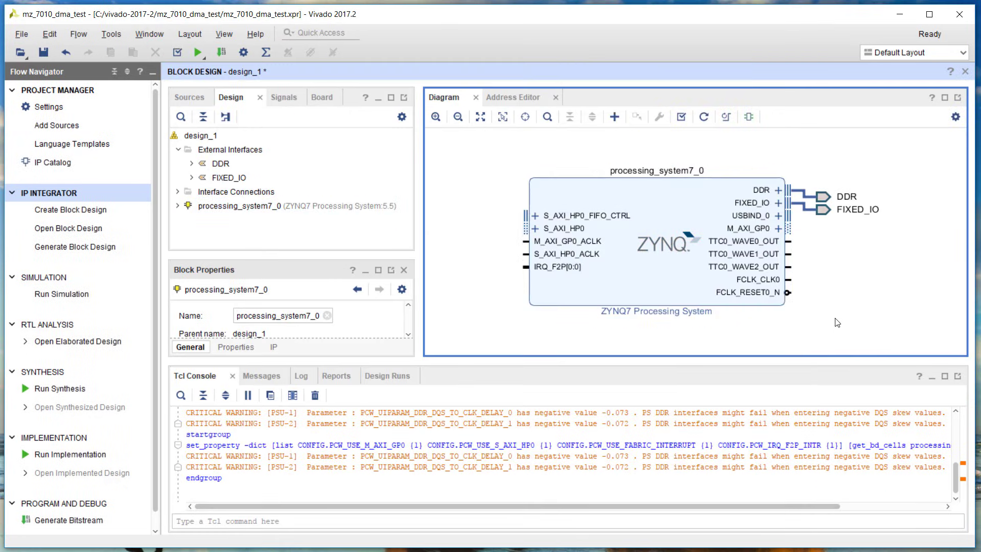
{"action": "left_click", "coordinate": [836, 322]}
Connect the processing system's FCLK_CLK0 output to both its M_AXI_GP0_ACLK and S_AXI_HP0_ACLK inputs.
{"action": "left_click_drag", "start_coordinate": [792, 279], "coordinate": [537, 236]}
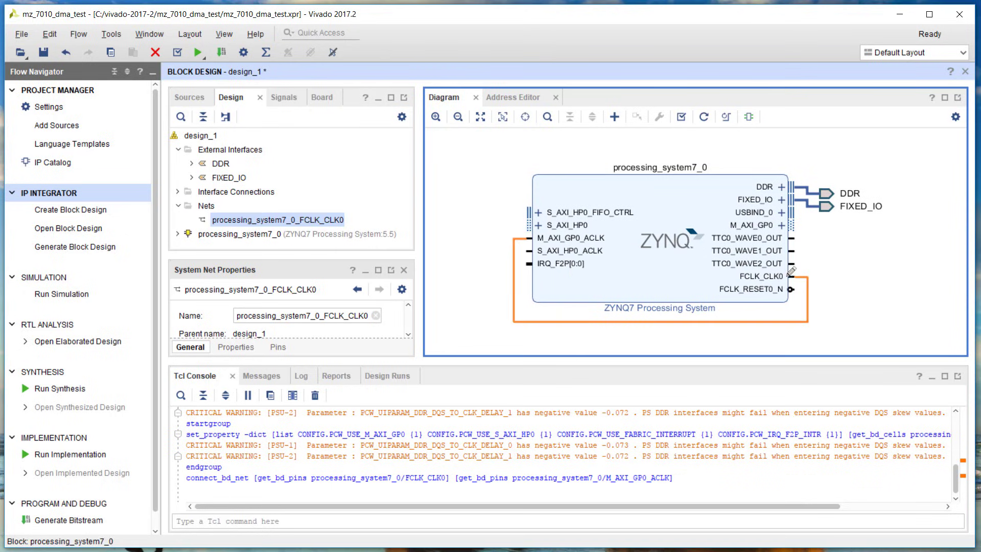
{"action": "left_click_drag", "start_coordinate": [791, 272], "coordinate": [536, 249]}
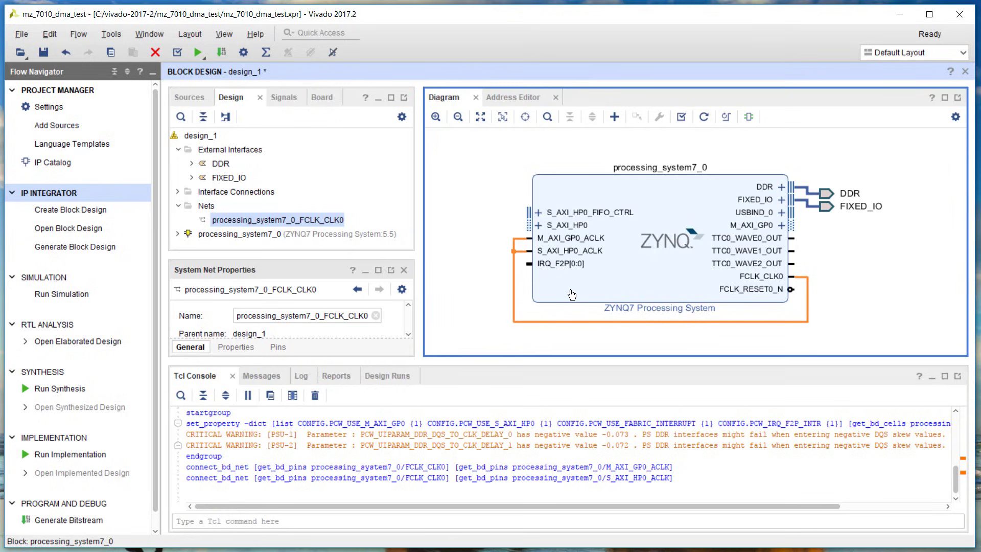
{"action": "left_click", "coordinate": [544, 159]}
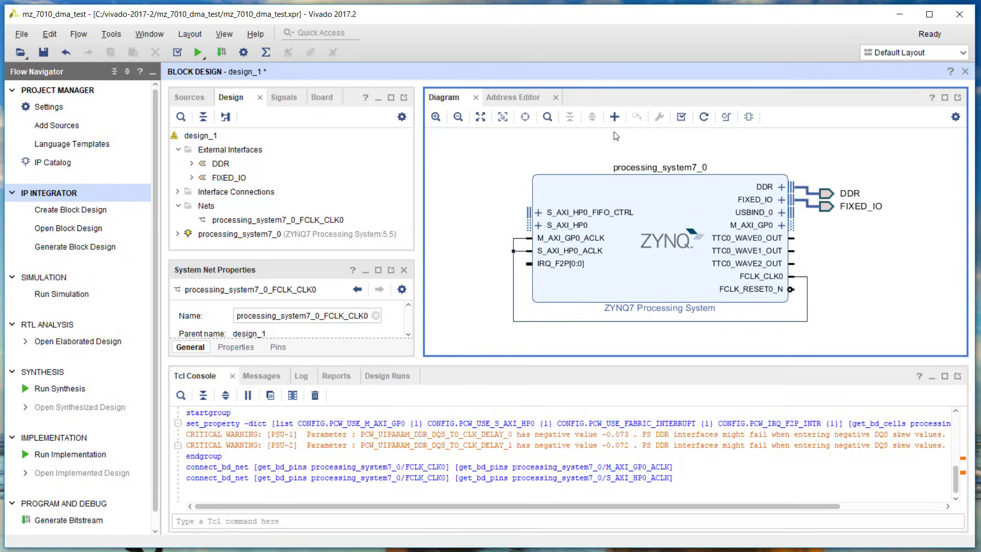
Search the IP catalog for "dma" and add an AXI Direct Memory Access block to the design.
{"action": "left_click", "coordinate": [615, 117]}
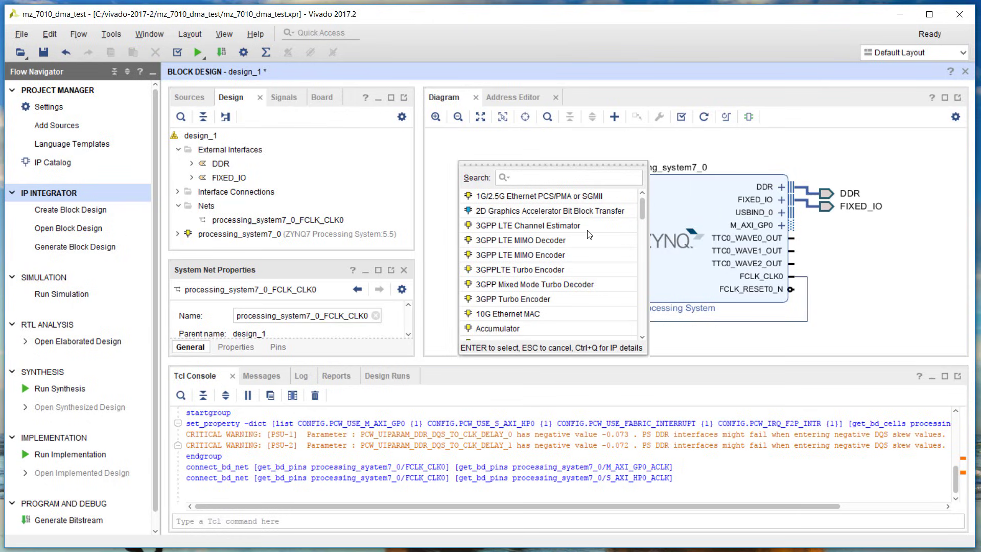
{"action": "type", "text": "dma"}
{"action": "key", "text": "Down"}
{"action": "key", "text": "Down"}
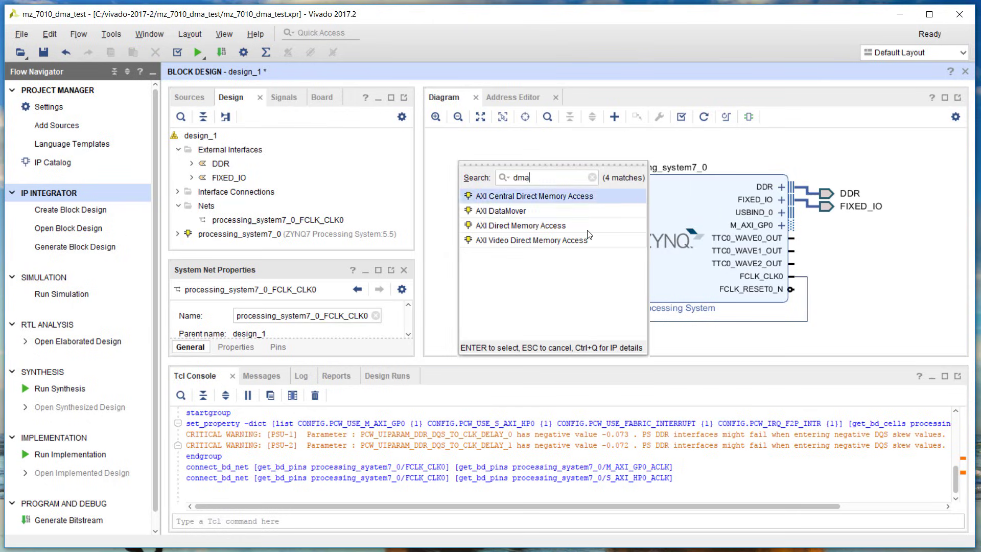
{"action": "key", "text": "Down"}
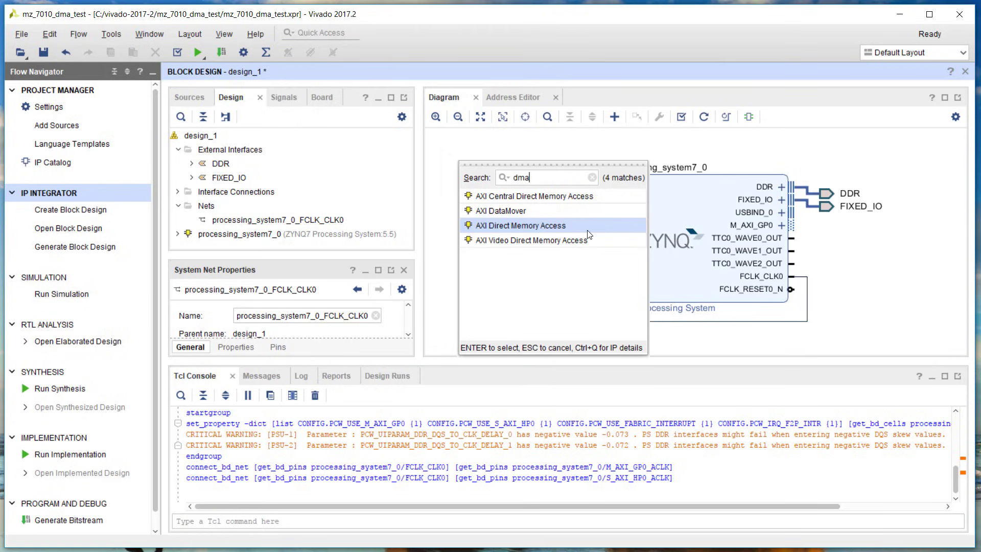
{"action": "key", "text": "Return"}
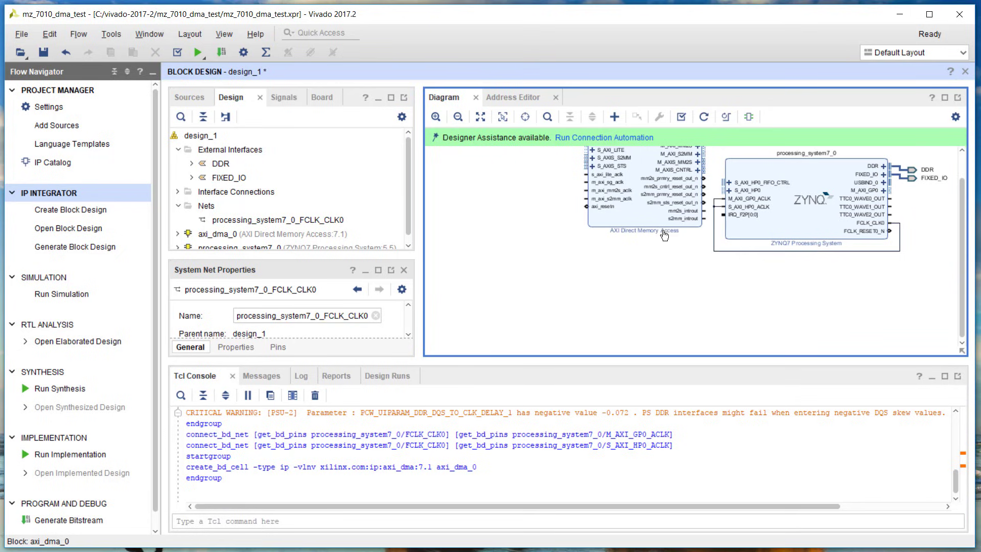
Examine the AXI DMA block's ports and compare them with the loopback block diagram on the FPGAdeveloper page in the web browser.
{"action": "scroll", "coordinate": [650, 186], "scroll_direction": "up", "scroll_amount": 2}
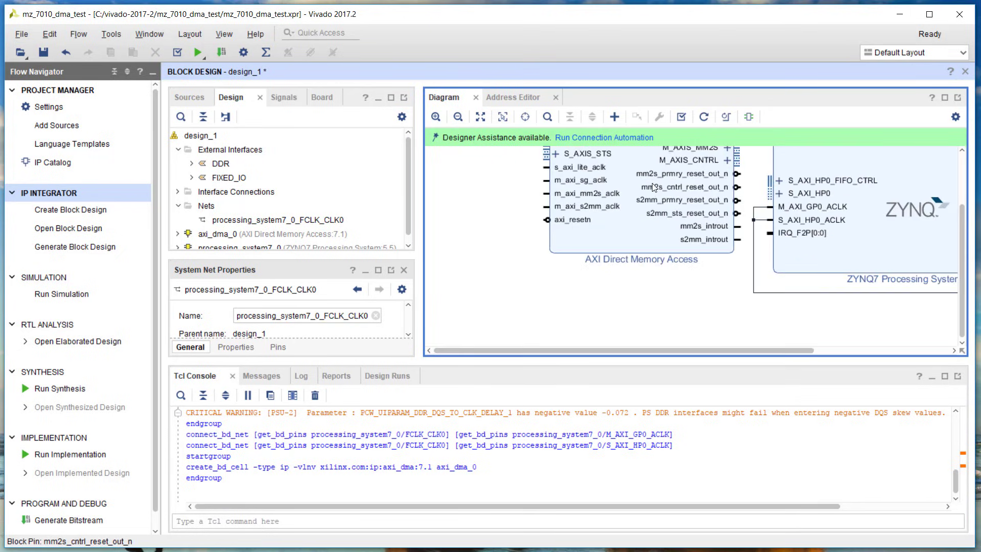
{"action": "left_click_drag", "start_coordinate": [640, 299], "coordinate": [639, 362]}
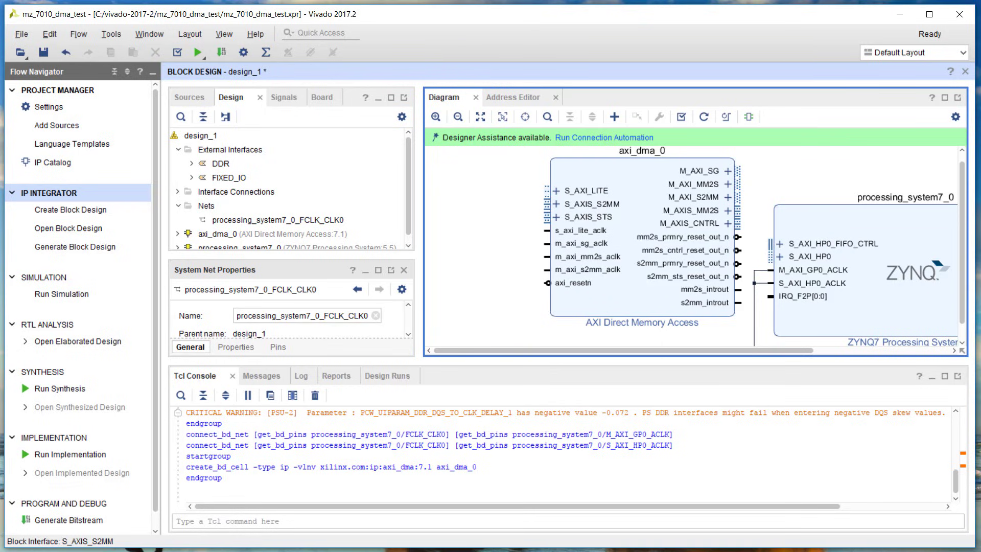
{"action": "key", "text": "alt+Tab"}
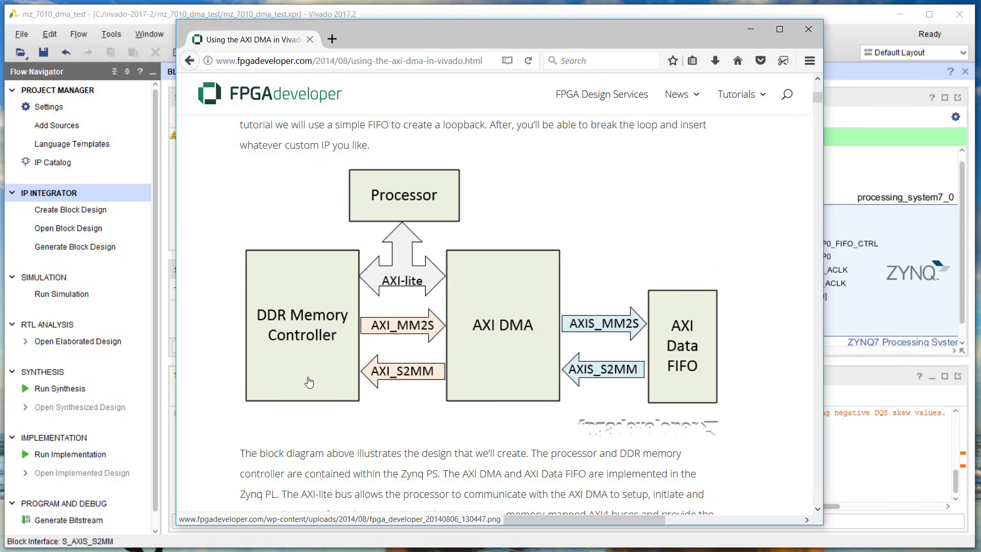
{"action": "left_click", "coordinate": [754, 32]}
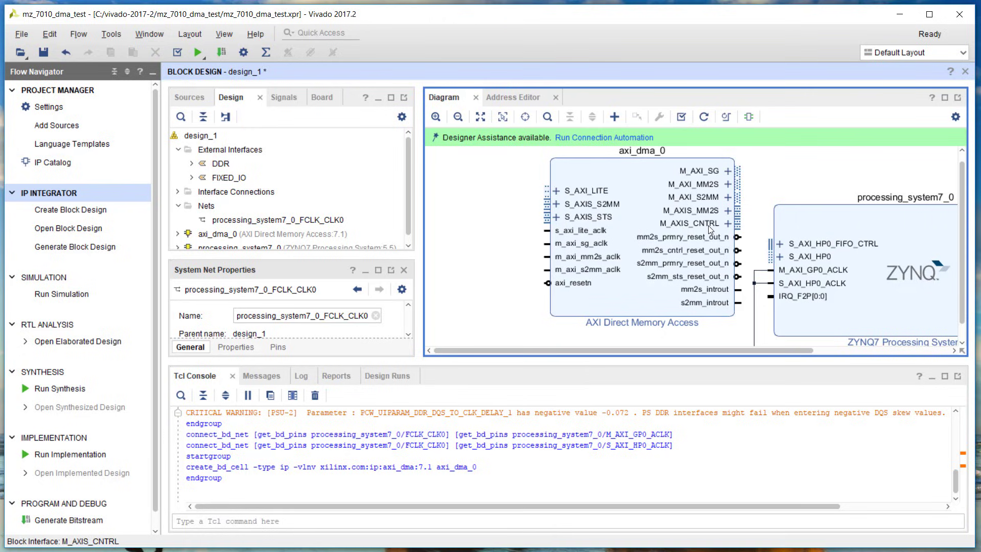
Disable the Control / Status Stream option in the AXI DMA block's customization and apply it.
{"action": "double_click", "coordinate": [640, 203]}
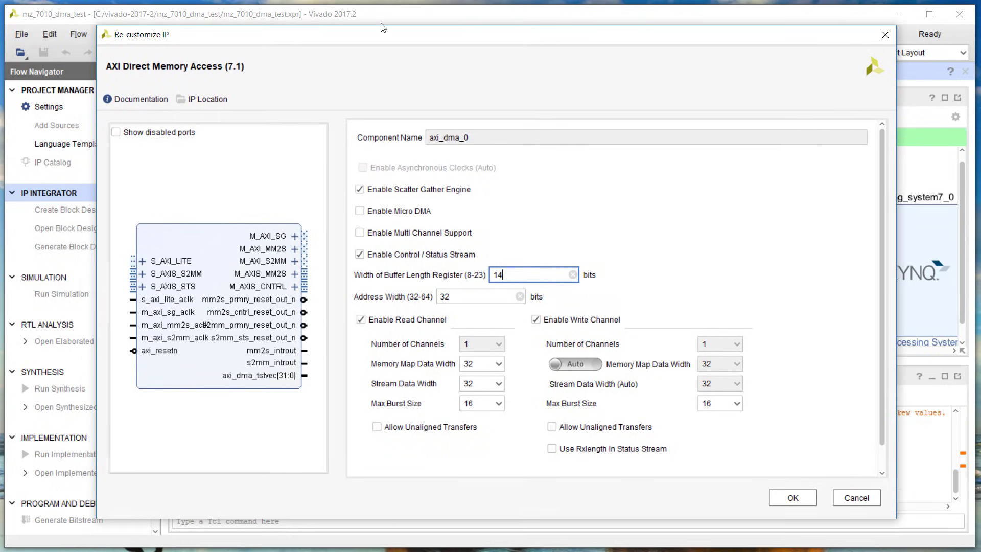
{"action": "left_click", "coordinate": [371, 258]}
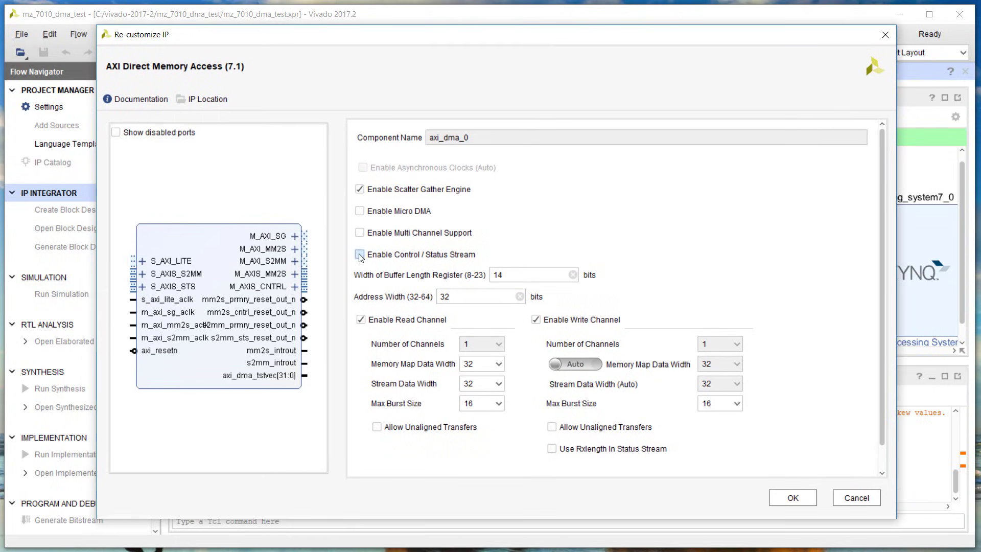
{"action": "left_click", "coordinate": [792, 498]}
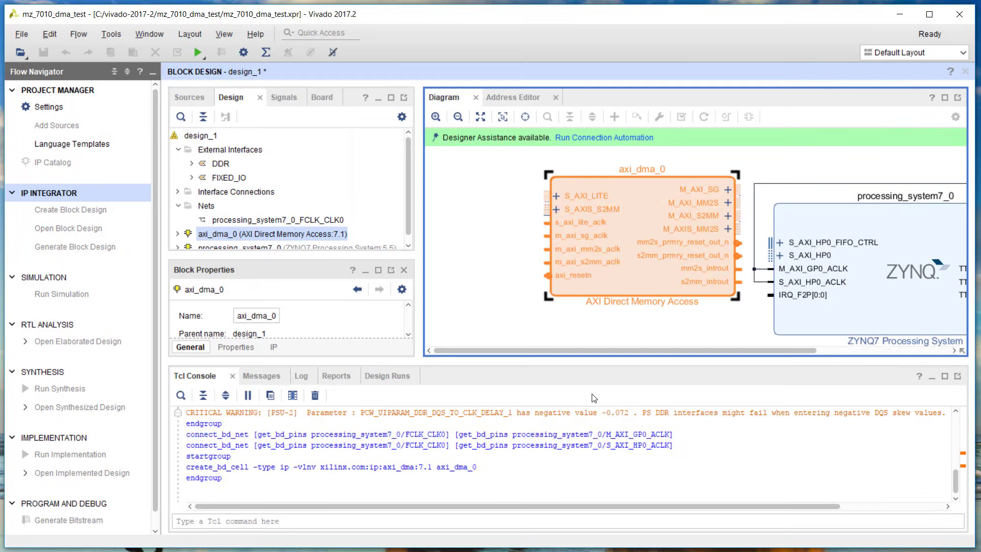
{"action": "left_click", "coordinate": [473, 254]}
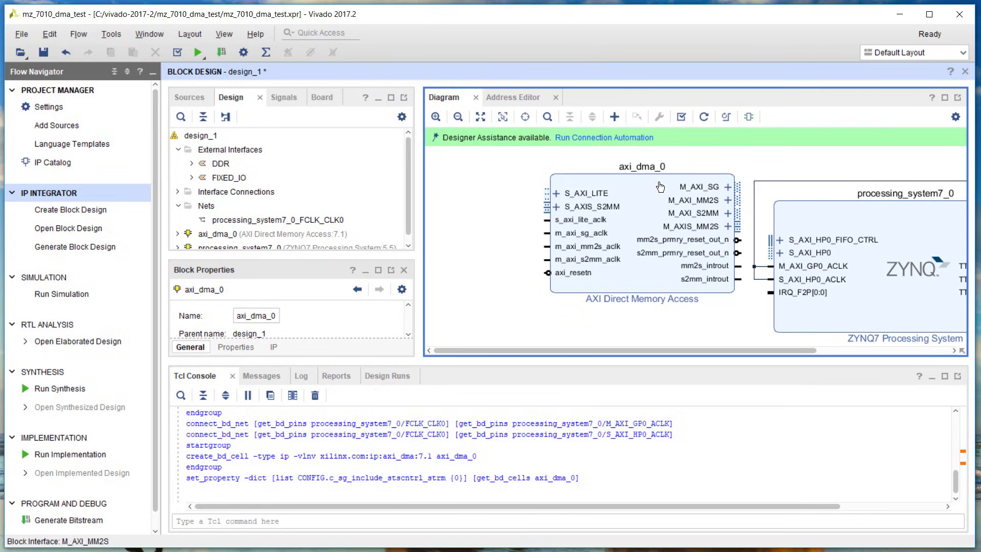
Run connection automation for the DMA's S_AXI_LITE and the processing system's S_AXI_HP0, with /axi_dma_0/M_AXI_SG as HP0 master and Interconnect IP on Auto.
{"action": "left_click", "coordinate": [603, 138]}
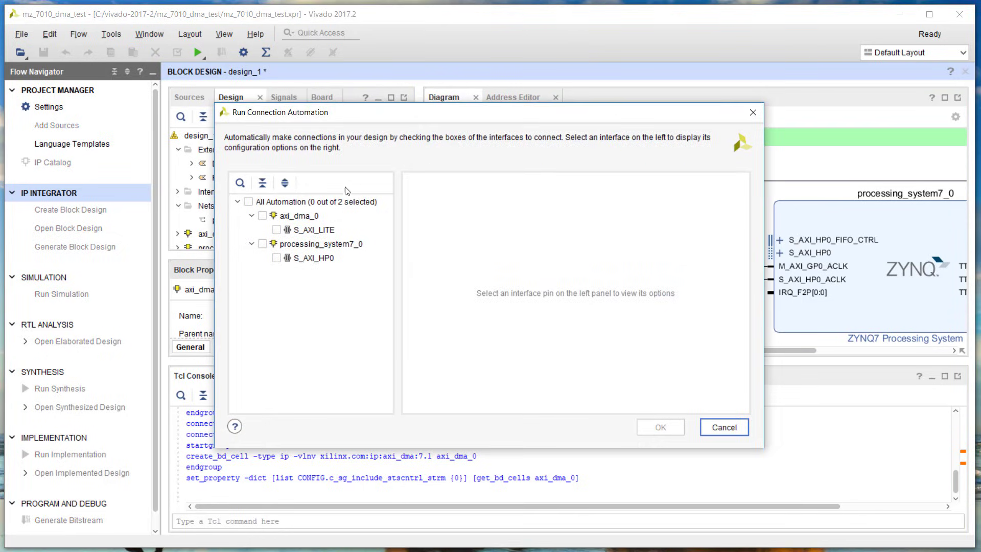
{"action": "left_click", "coordinate": [276, 230]}
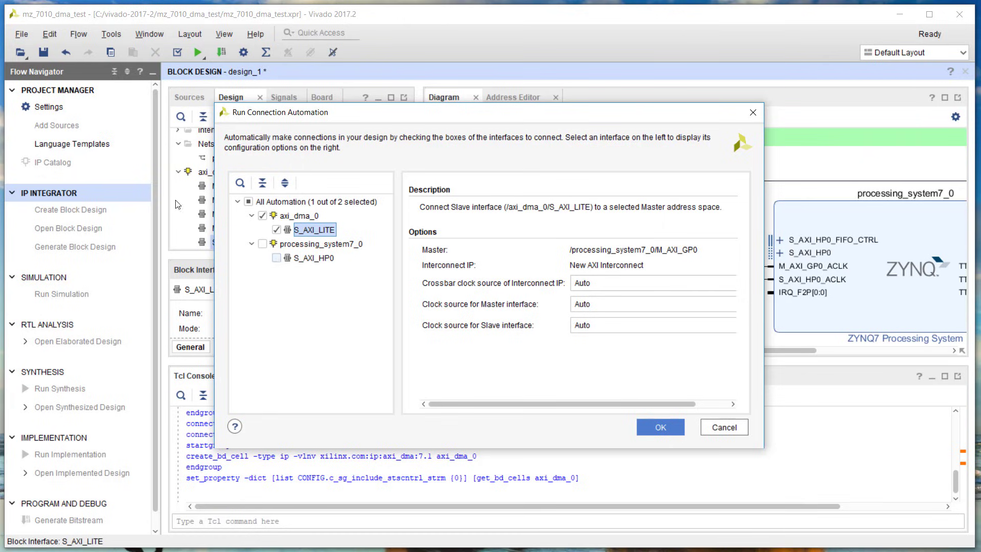
{"action": "left_click", "coordinate": [276, 258]}
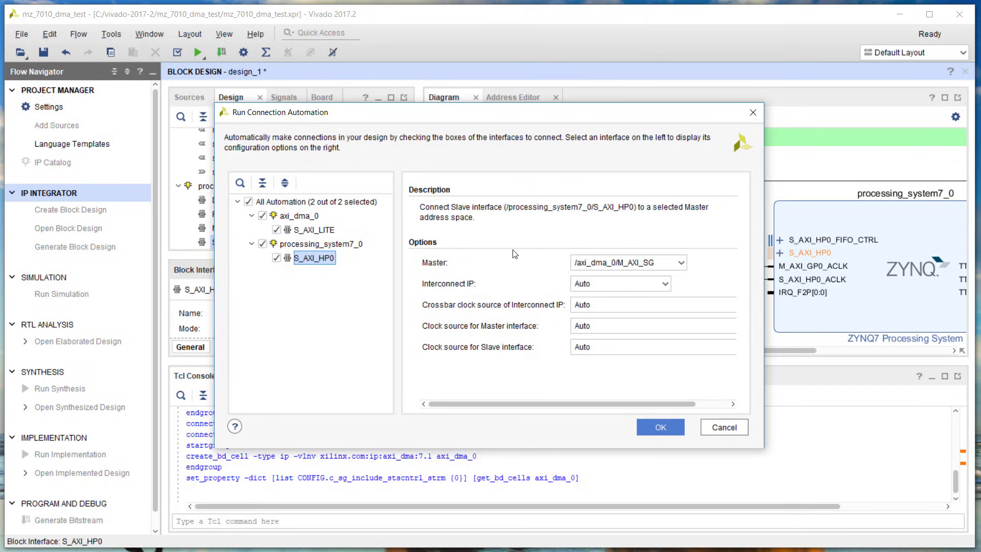
{"action": "left_click", "coordinate": [663, 284]}
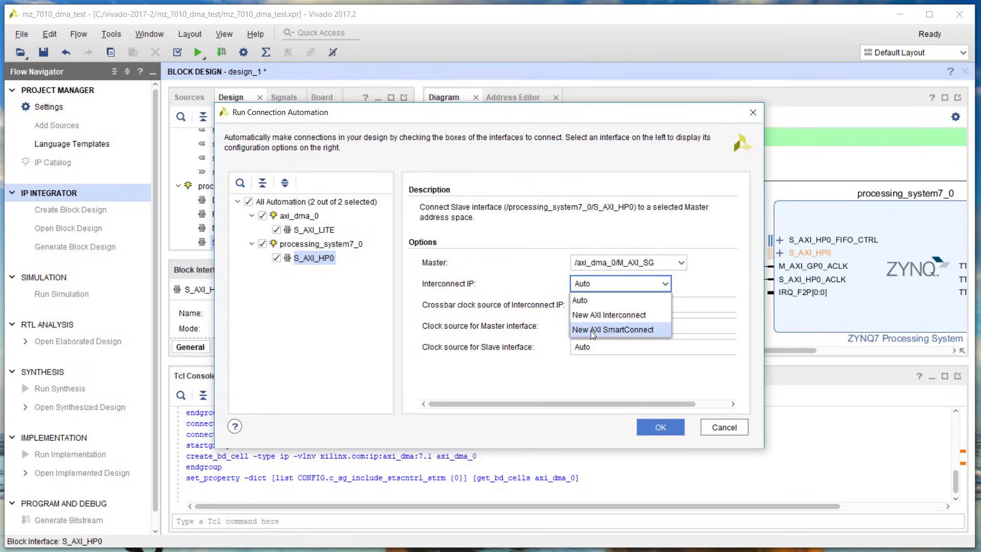
{"action": "left_click", "coordinate": [666, 282]}
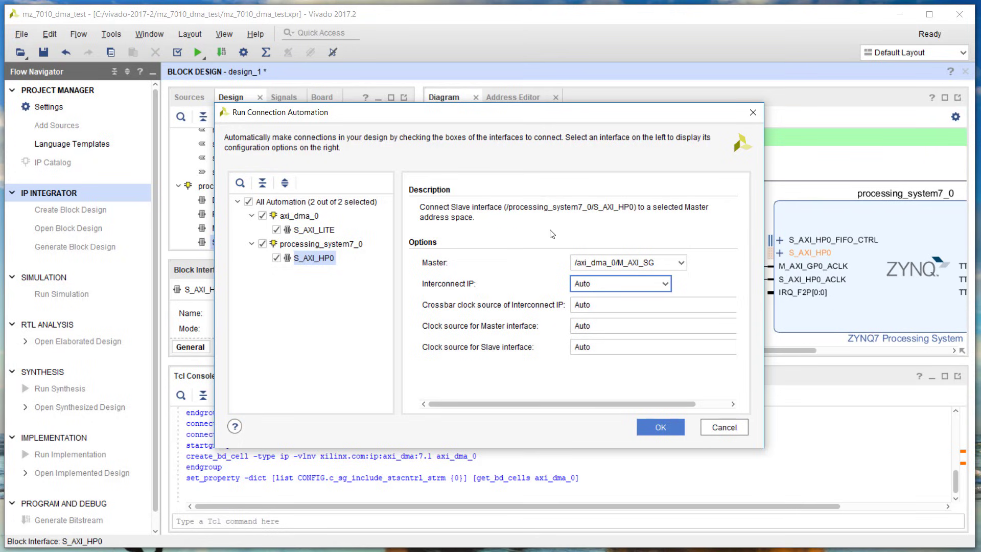
{"action": "left_click", "coordinate": [660, 427]}
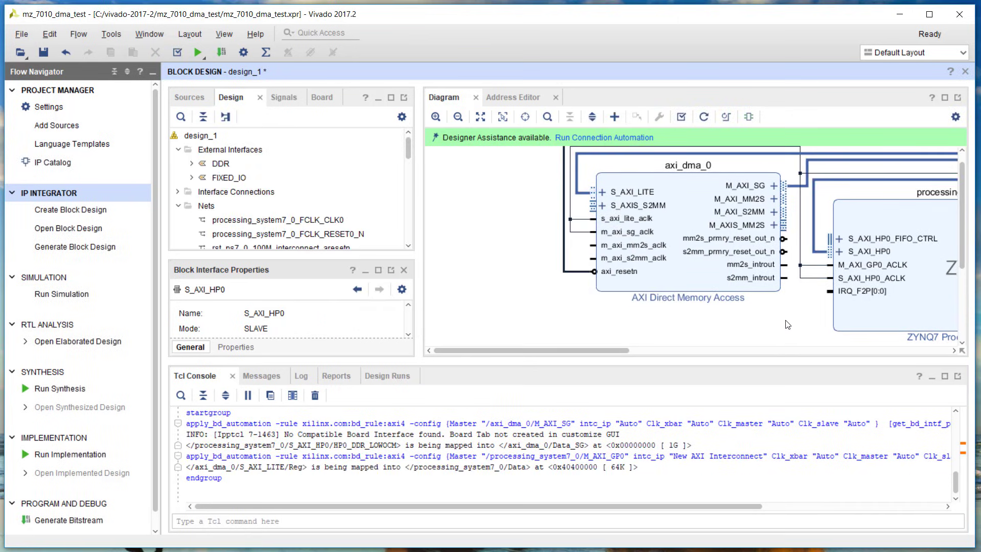
Trace the connection from the processing system's M_AXI_GP0 through the AXI Interconnect's S00_AXI and M00_AXI back towards the AXI DMA block.
{"action": "left_click_drag", "start_coordinate": [786, 321], "coordinate": [648, 327]}
{"action": "scroll", "coordinate": [653, 324], "scroll_direction": "down", "scroll_amount": 3}
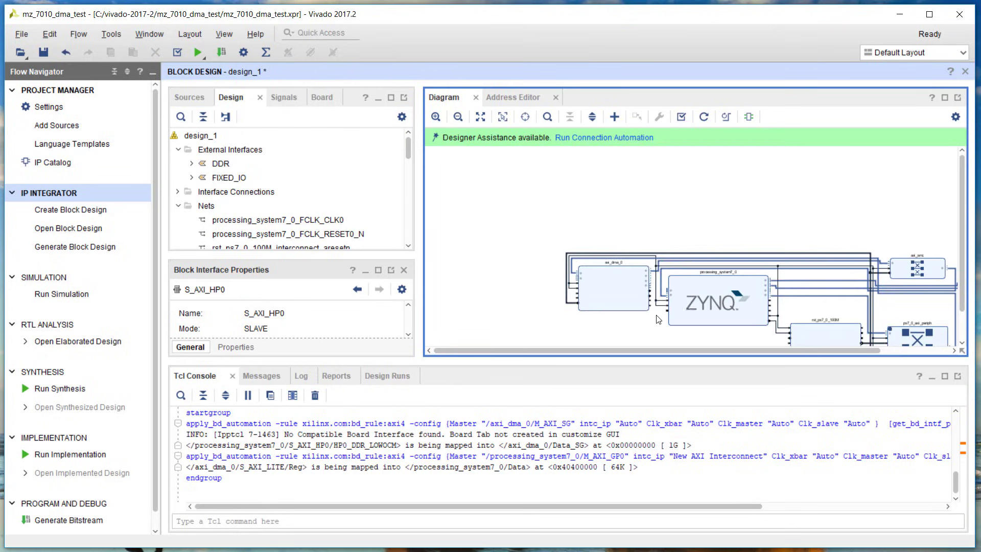
{"action": "scroll", "coordinate": [691, 223], "scroll_direction": "down", "scroll_amount": 2}
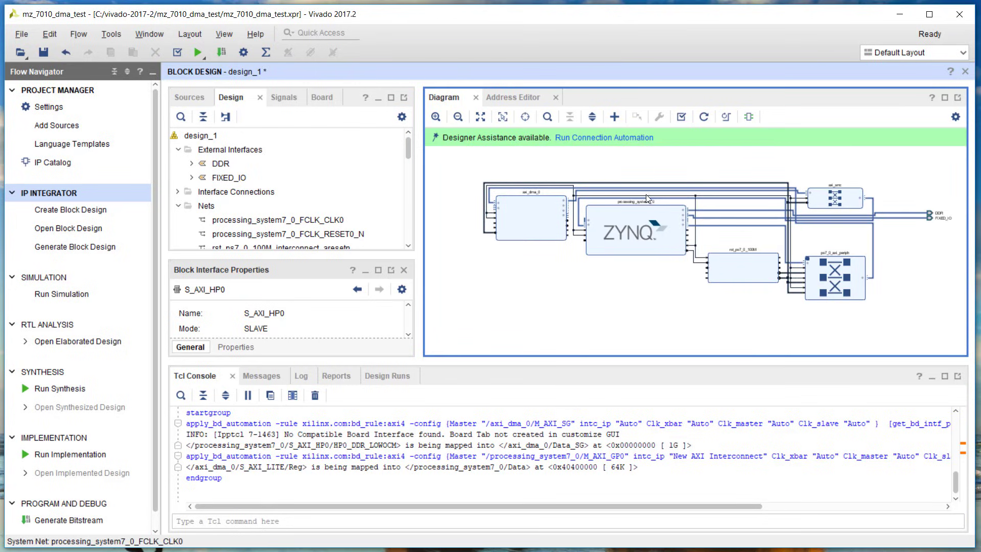
{"action": "scroll", "coordinate": [623, 226], "scroll_direction": "up", "scroll_amount": 2}
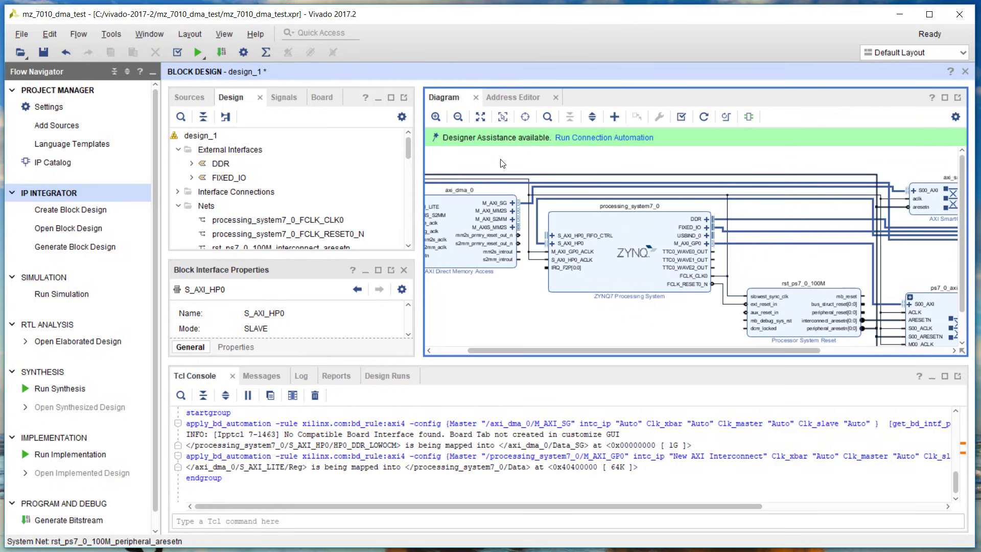
{"action": "scroll", "coordinate": [506, 163], "scroll_direction": "up", "scroll_amount": 1}
{"action": "scroll", "coordinate": [704, 255], "scroll_direction": "up", "scroll_amount": 2}
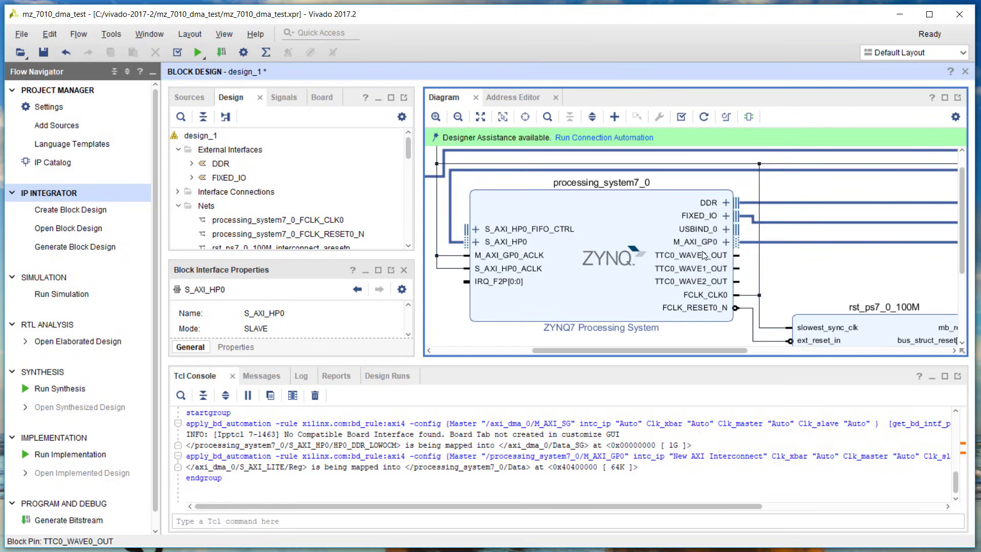
{"action": "left_click", "coordinate": [803, 243]}
{"action": "left_click_drag", "start_coordinate": [889, 268], "coordinate": [468, 191]}
{"action": "left_click_drag", "start_coordinate": [676, 200], "coordinate": [622, 146]}
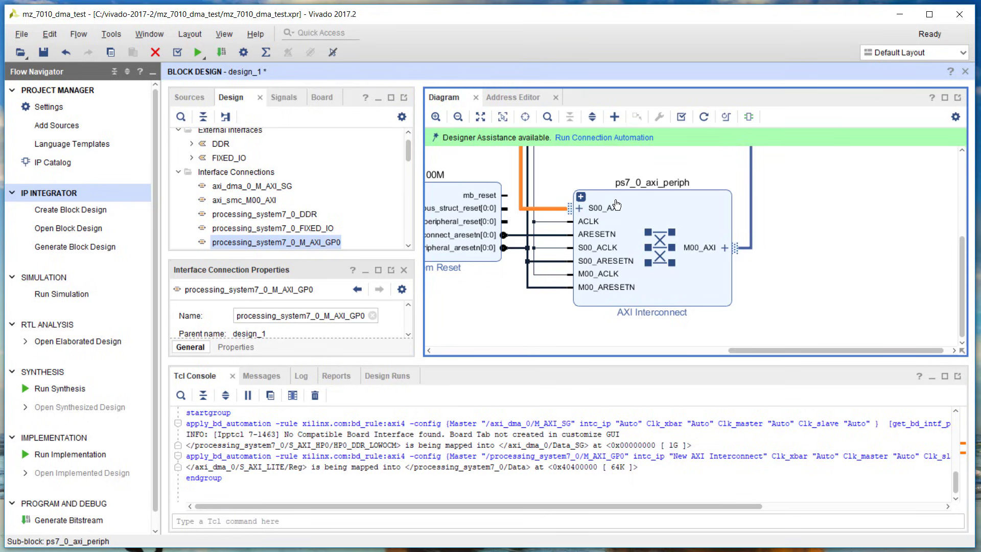
{"action": "left_click", "coordinate": [752, 248]}
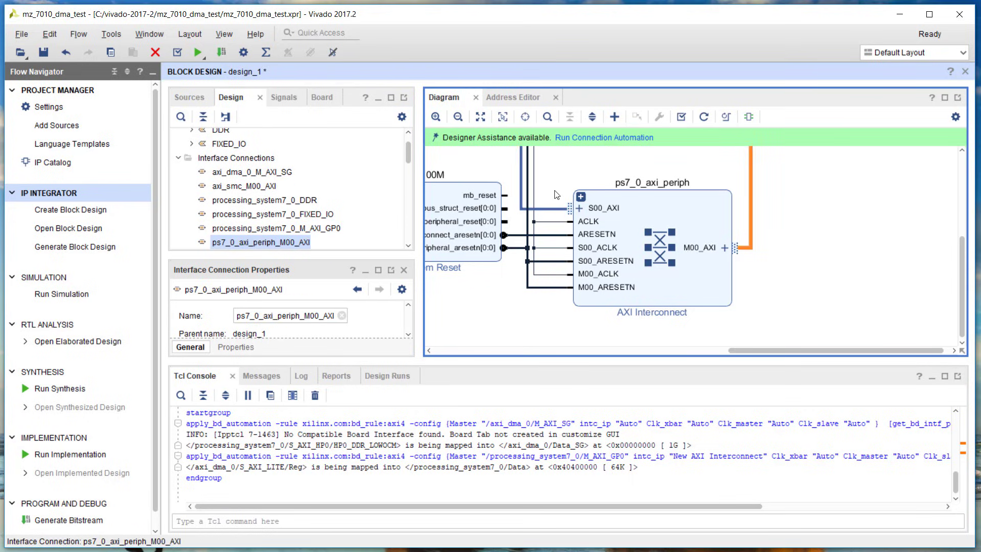
{"action": "left_click_drag", "start_coordinate": [786, 185], "coordinate": [955, 345]}
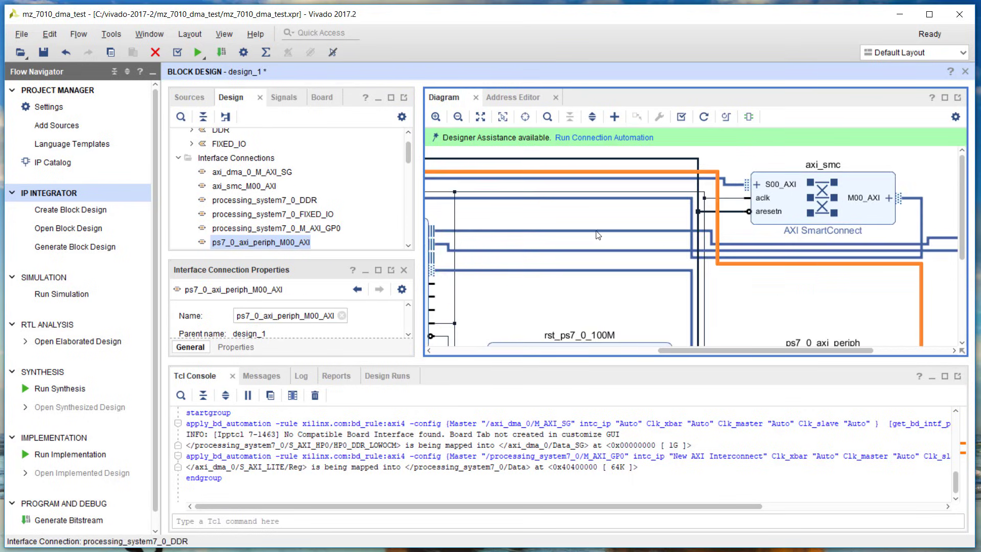
{"action": "left_click_drag", "start_coordinate": [506, 286], "coordinate": [966, 297]}
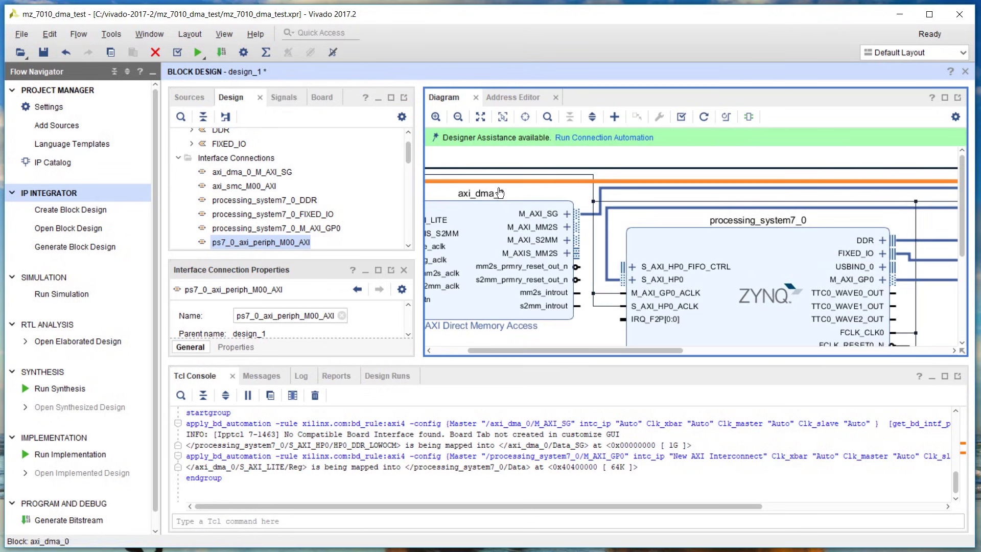
Trace the connection from the AXI DMA's M_AXI_SG through the AXI SmartConnect's S00_AXI and M00_AXI to the processing system's S_AXI_HP0.
{"action": "left_click_drag", "start_coordinate": [522, 160], "coordinate": [832, 158]}
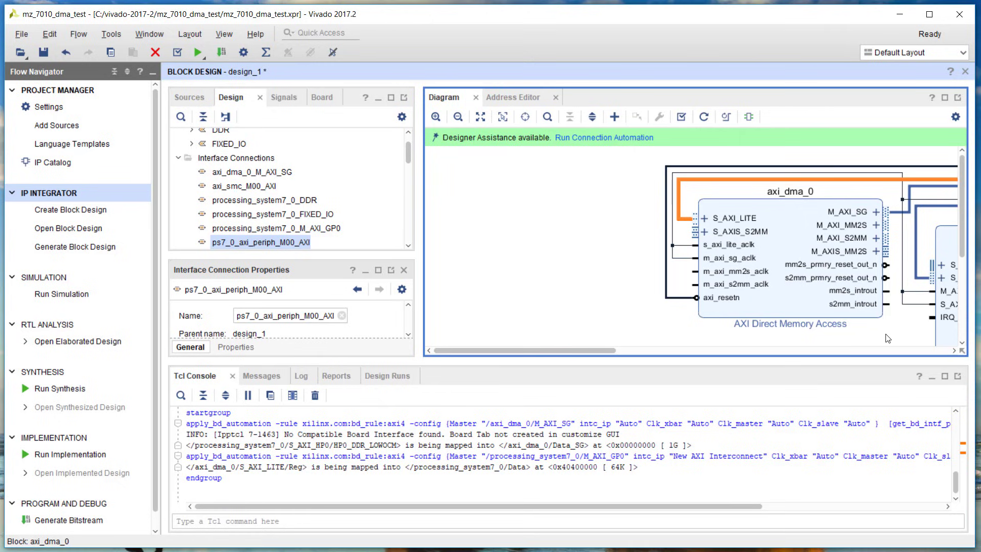
{"action": "left_click_drag", "start_coordinate": [892, 338], "coordinate": [648, 335]}
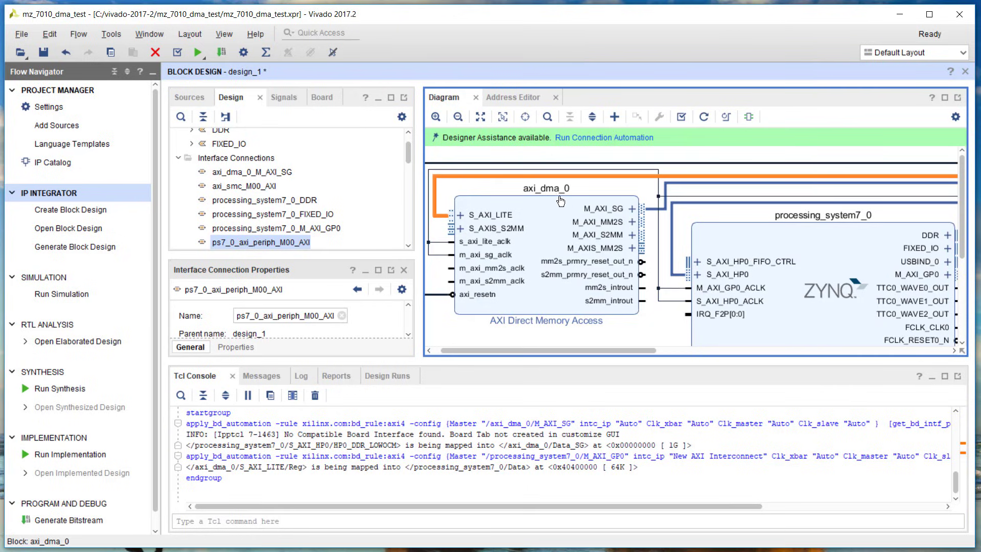
{"action": "left_click", "coordinate": [654, 210]}
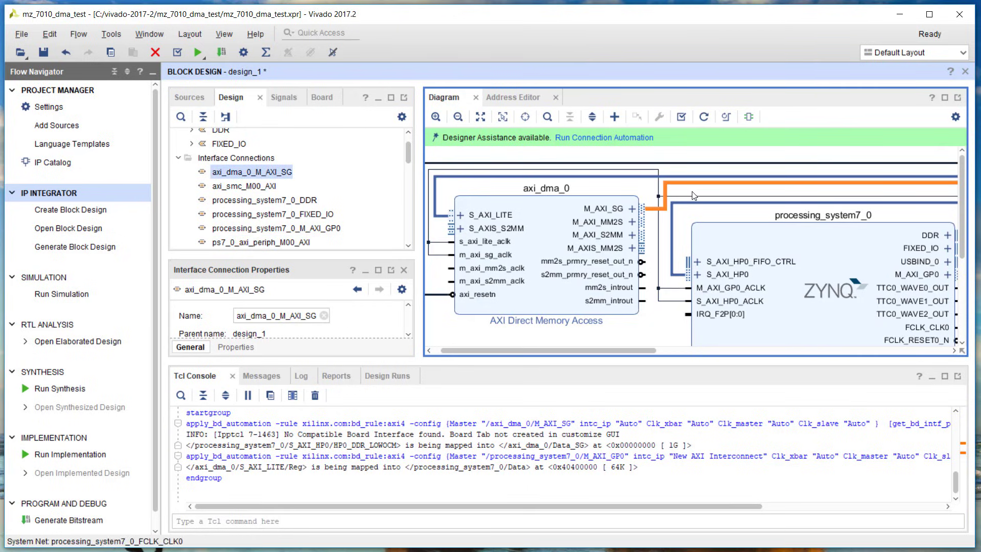
{"action": "left_click_drag", "start_coordinate": [938, 195], "coordinate": [427, 190]}
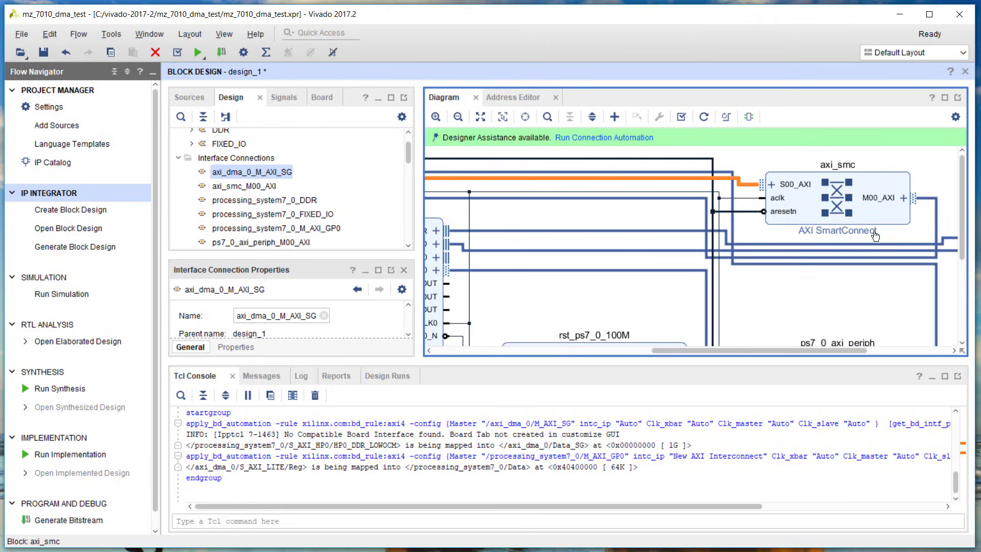
{"action": "left_click", "coordinate": [937, 219]}
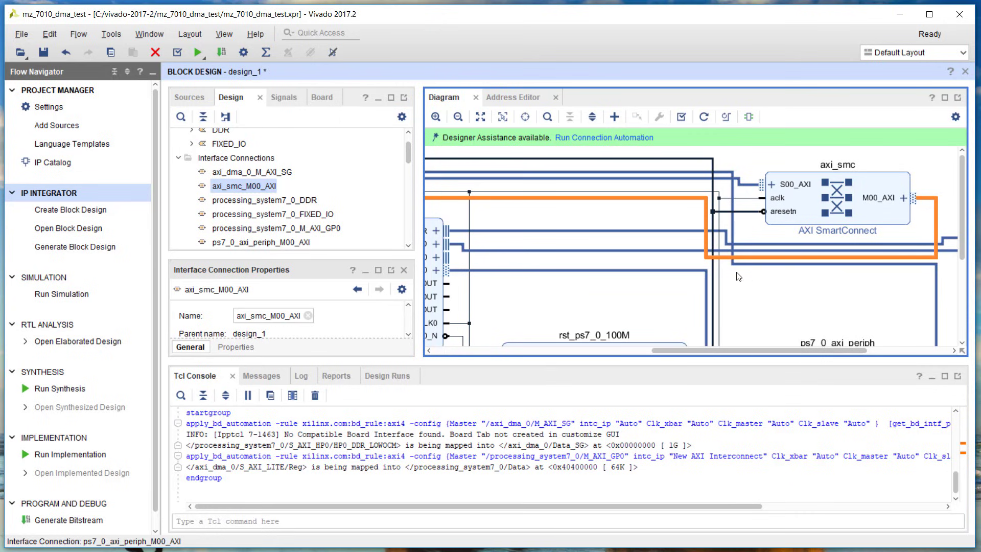
{"action": "left_click_drag", "start_coordinate": [503, 295], "coordinate": [980, 258]}
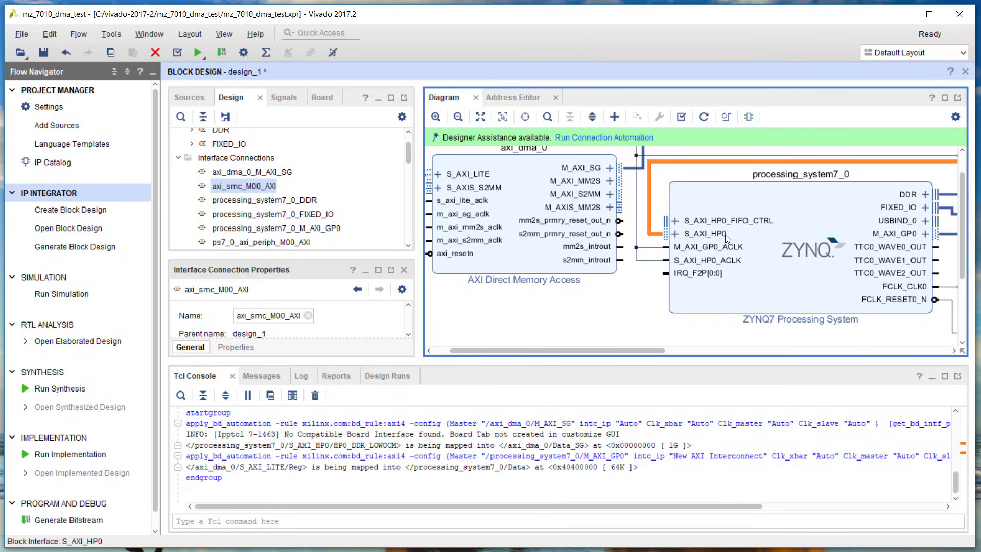
{"action": "left_click_drag", "start_coordinate": [614, 305], "coordinate": [699, 340]}
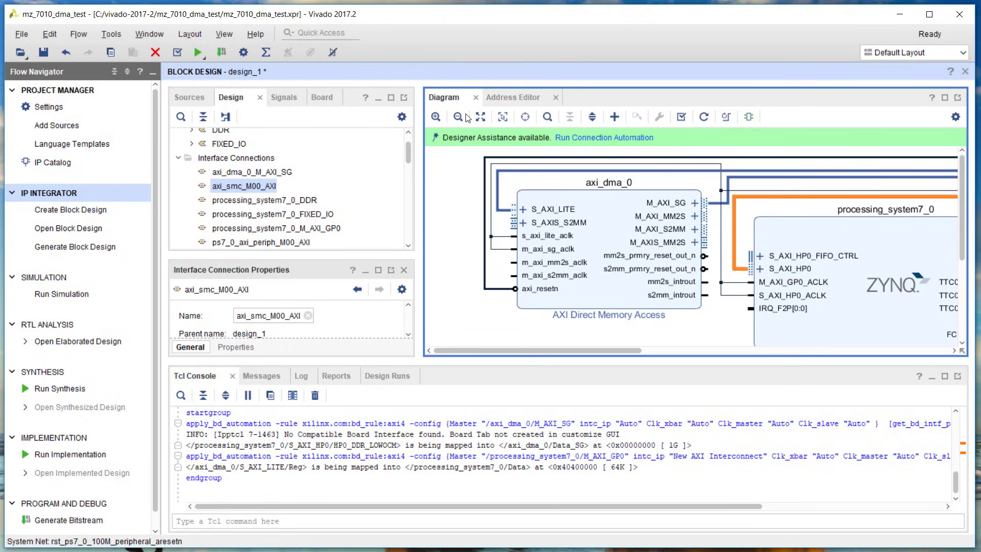
Run connection automation for the DMA's M_AXI_MM2S and M_AXI_S2MM to /processing_system7_0/S_AXI_HP0 through /axi_smc, with clock sources on Auto.
{"action": "left_click", "coordinate": [640, 150]}
{"action": "left_click", "coordinate": [628, 138]}
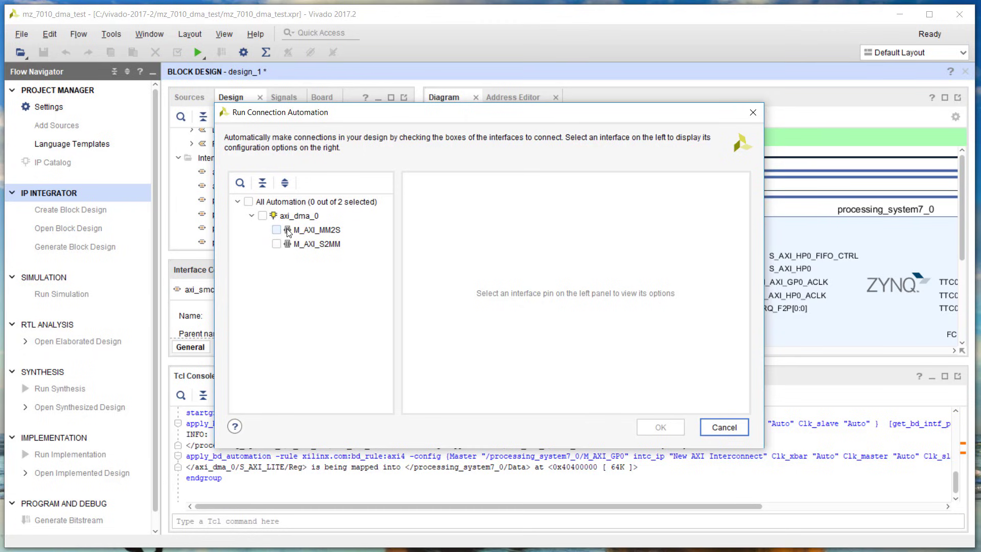
{"action": "left_click", "coordinate": [276, 230]}
{"action": "left_click", "coordinate": [276, 244]}
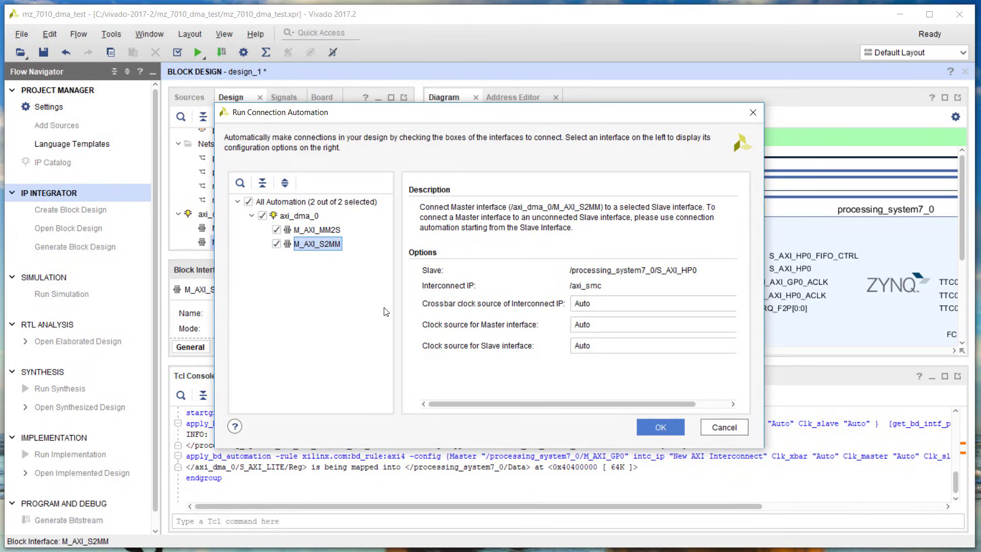
{"action": "left_click", "coordinate": [275, 228]}
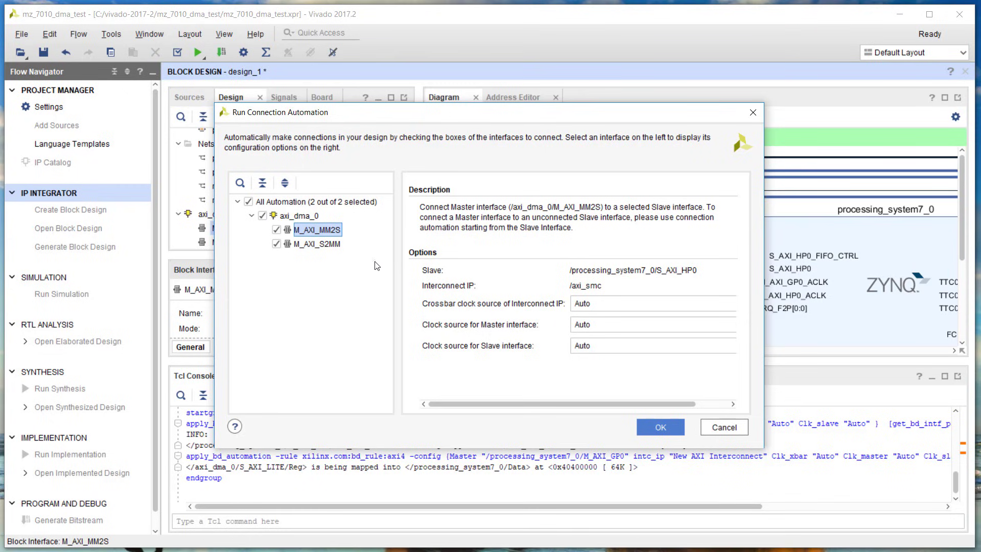
{"action": "left_click", "coordinate": [326, 245]}
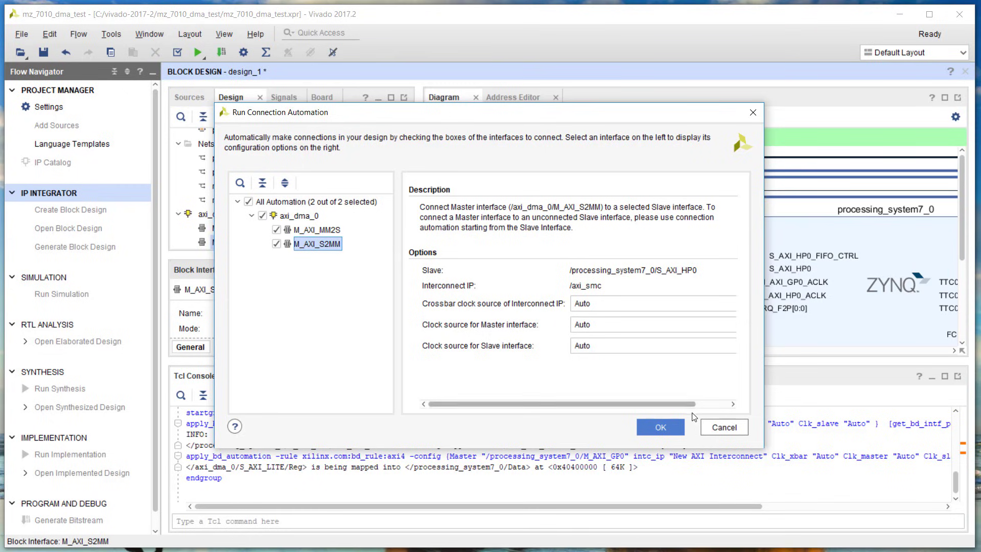
{"action": "left_click", "coordinate": [666, 427]}
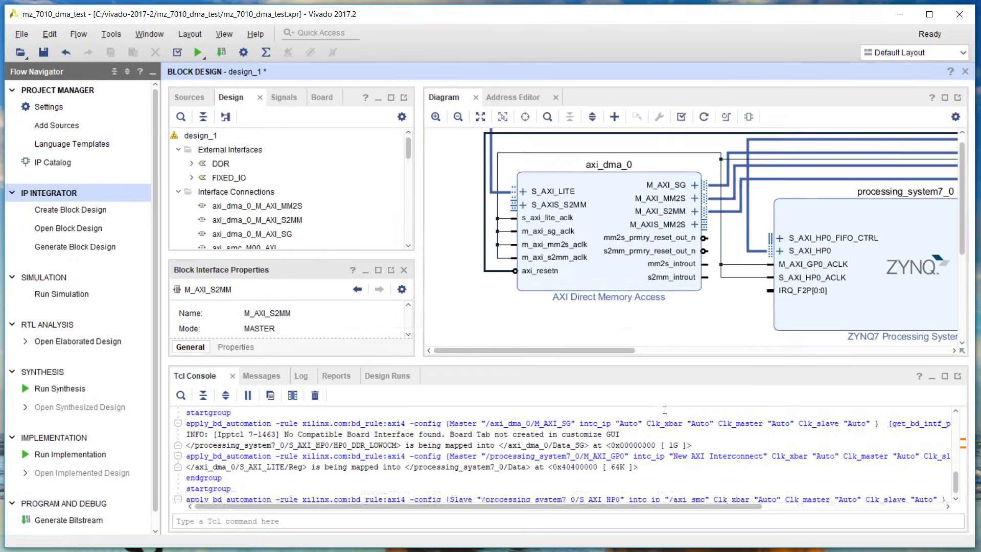
Trace the DMA's M_AXI_MM2S and M_AXI_S2MM connections together to the AXI SmartConnect's inputs.
{"action": "left_click", "coordinate": [717, 200]}
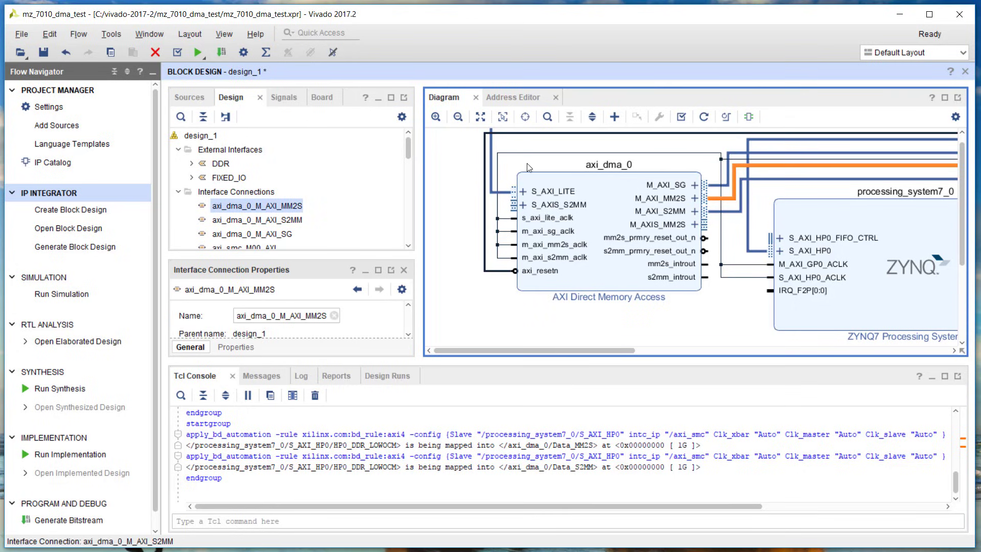
{"action": "left_click", "coordinate": [718, 211], "text": "ctrl"}
{"action": "left_click_drag", "start_coordinate": [731, 252], "coordinate": [238, 319]}
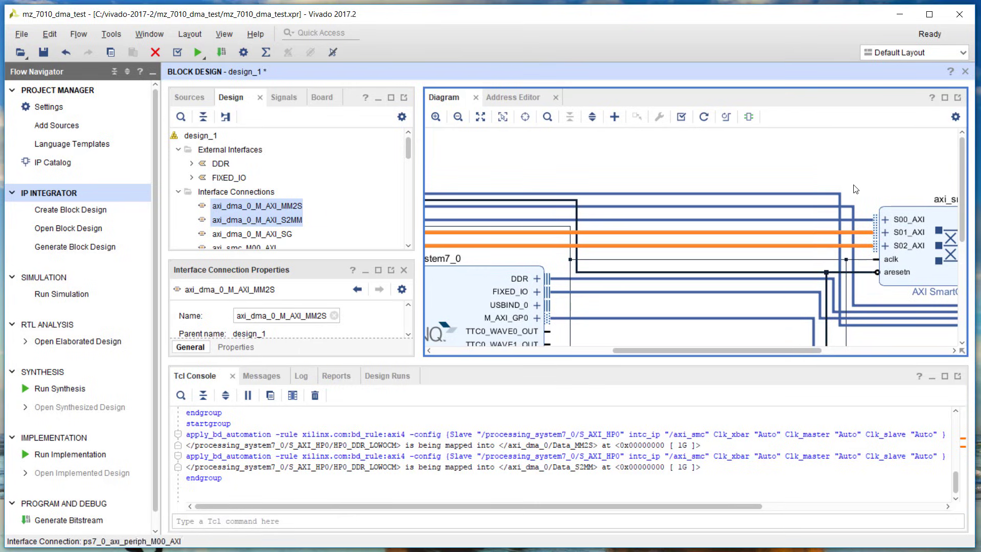
{"action": "left_click_drag", "start_coordinate": [869, 166], "coordinate": [666, 127]}
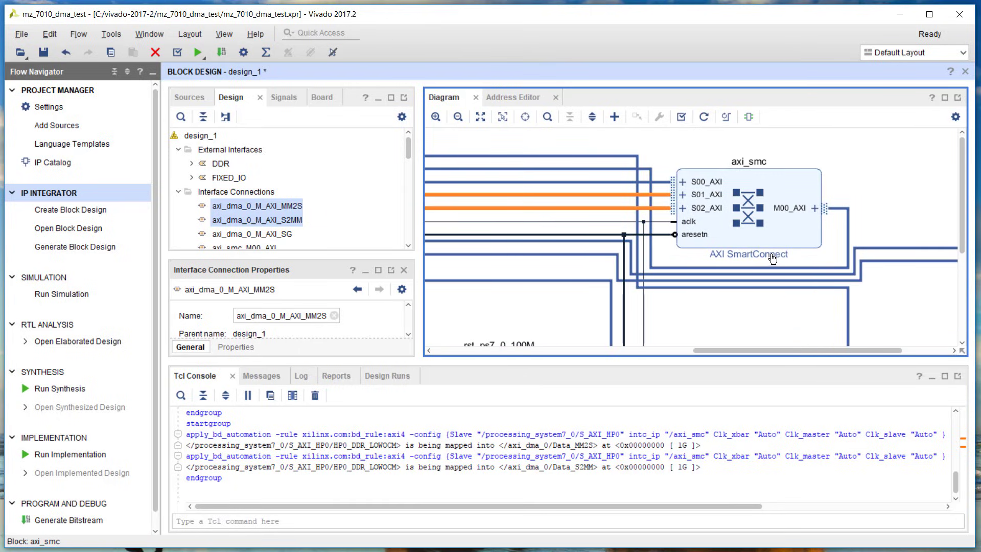
{"action": "left_click", "coordinate": [707, 141]}
{"action": "left_click_drag", "start_coordinate": [684, 146], "coordinate": [946, 133]}
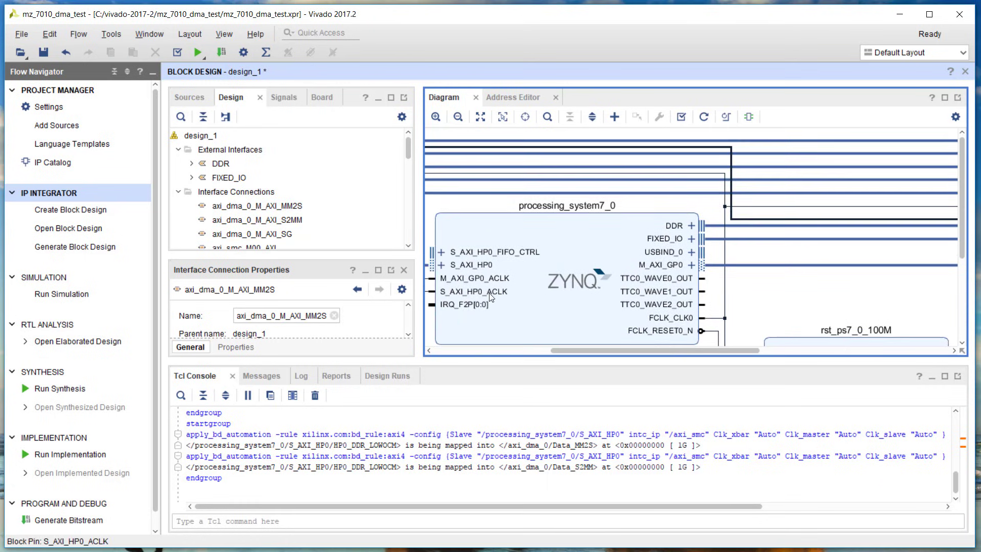
Check the AXI DMA's unconnected stream ports against the AXIS_MM2S and AXIS_S2MM links in the FPGAdeveloper loopback diagram in the web browser.
{"action": "scroll", "coordinate": [547, 288], "scroll_direction": "down", "scroll_amount": 2}
{"action": "left_click_drag", "start_coordinate": [667, 291], "coordinate": [836, 247]}
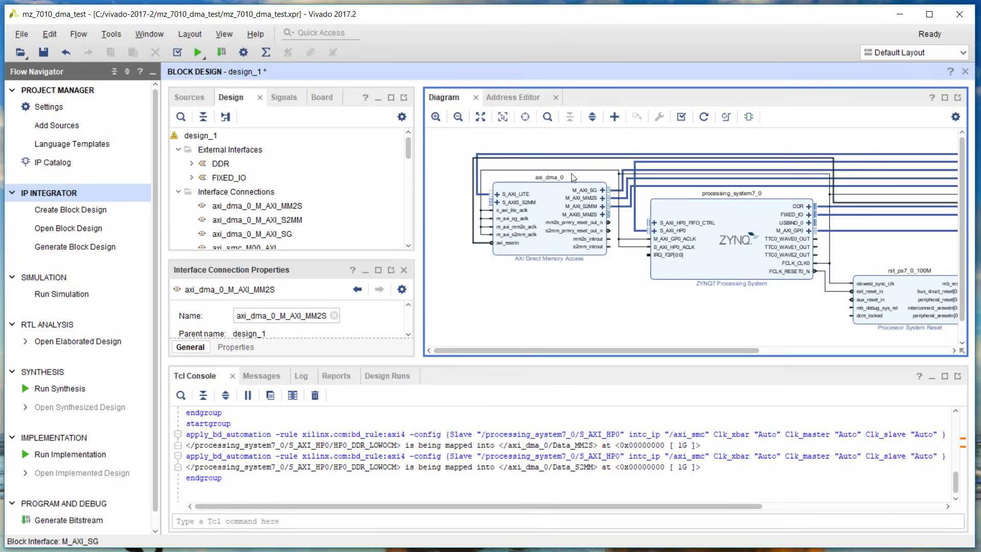
{"action": "left_click_drag", "start_coordinate": [574, 144], "coordinate": [608, 176]}
{"action": "scroll", "coordinate": [583, 250], "scroll_direction": "up", "scroll_amount": 2}
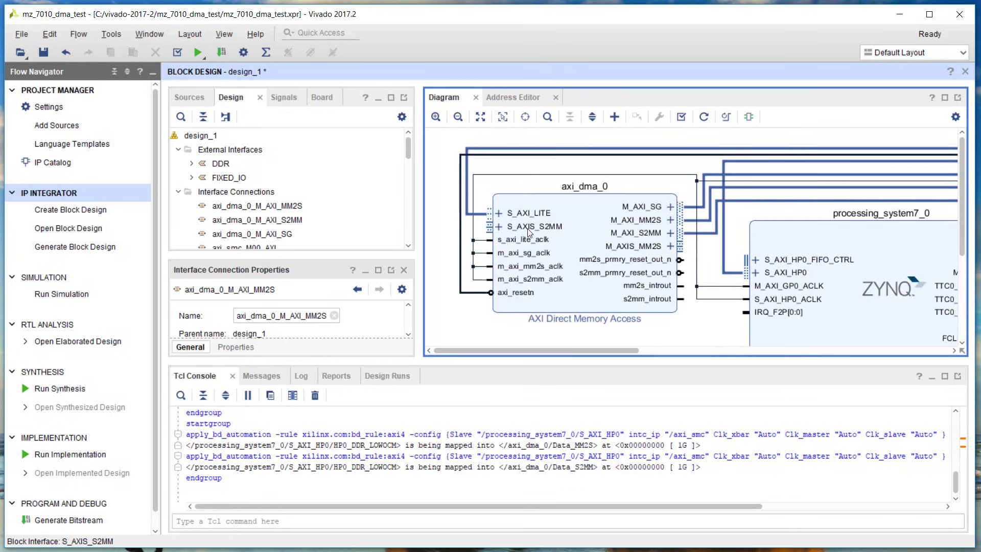
{"action": "key", "text": "alt+Tab"}
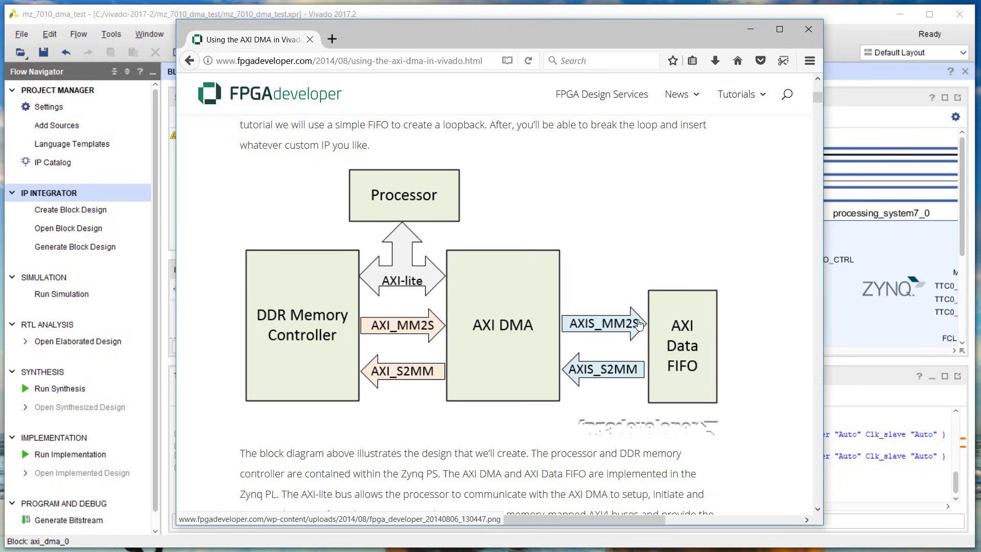
{"action": "left_click", "coordinate": [852, 20]}
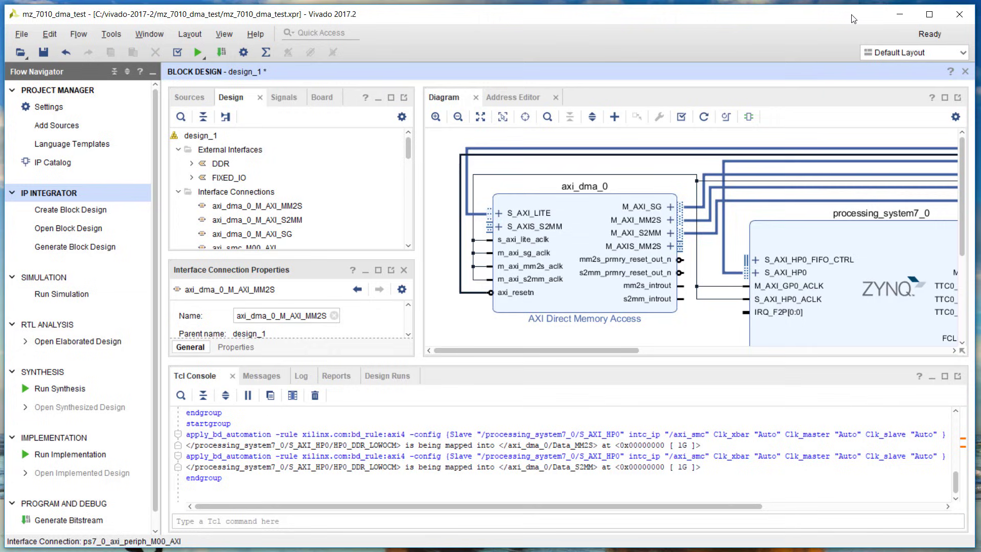
Search the IP catalog for "fifo" and add an AXI4-Stream Data FIFO to the block design.
{"action": "left_click", "coordinate": [614, 117]}
{"action": "type", "text": "f"}
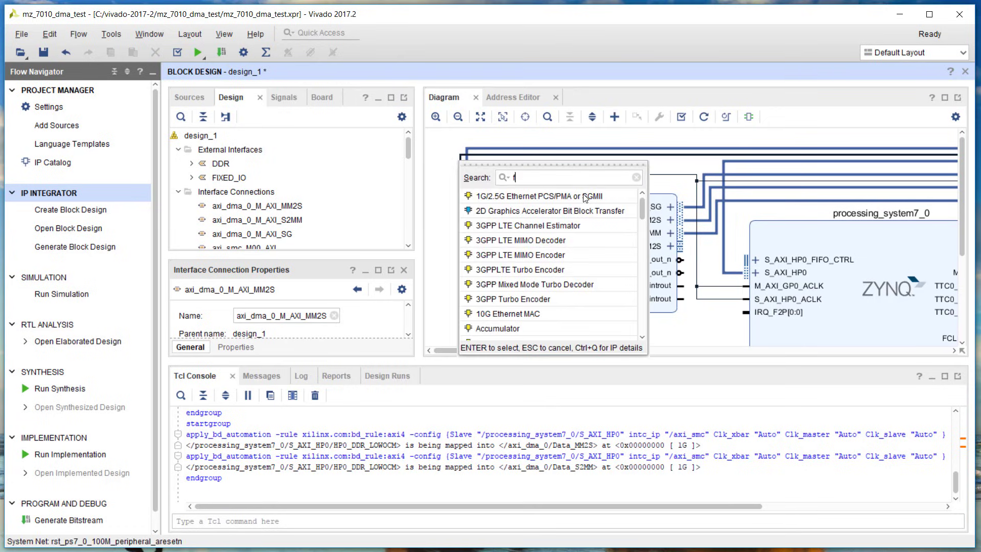
{"action": "type", "text": "ifo"}
{"action": "key", "text": "Down"}
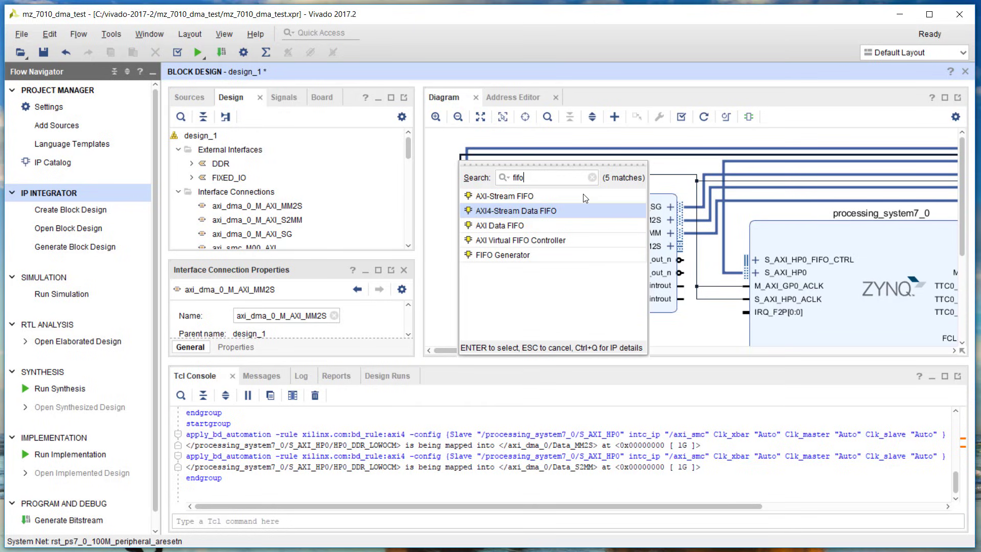
{"action": "key", "text": "Return"}
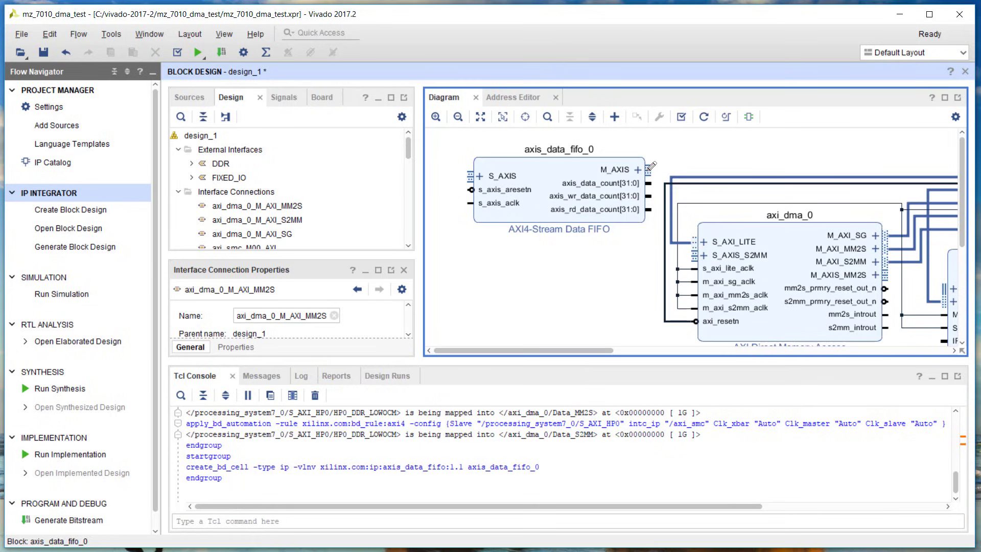
Connect the FIFO's M_AXIS to the DMA's S_AXIS_S2MM and the DMA's M_AXIS_MM2S to the FIFO's S_AXIS, and check both connections.
{"action": "left_click_drag", "start_coordinate": [652, 166], "coordinate": [703, 252]}
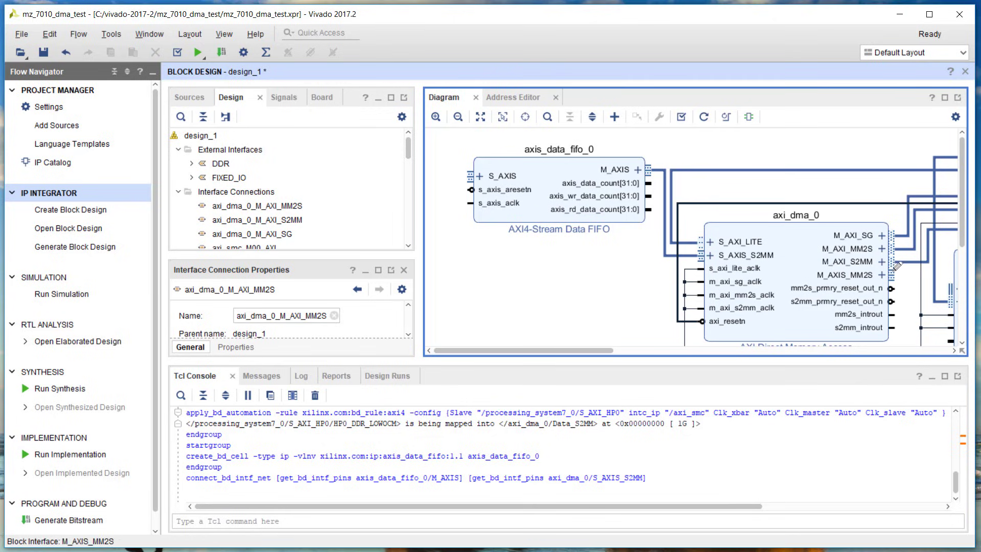
{"action": "mouse_move", "coordinate": [897, 269]}
{"action": "left_mouse_down"}
{"action": "mouse_move", "coordinate": [813, 279]}
{"action": "mouse_move", "coordinate": [551, 187]}
{"action": "mouse_move", "coordinate": [476, 172]}
{"action": "left_mouse_up"}
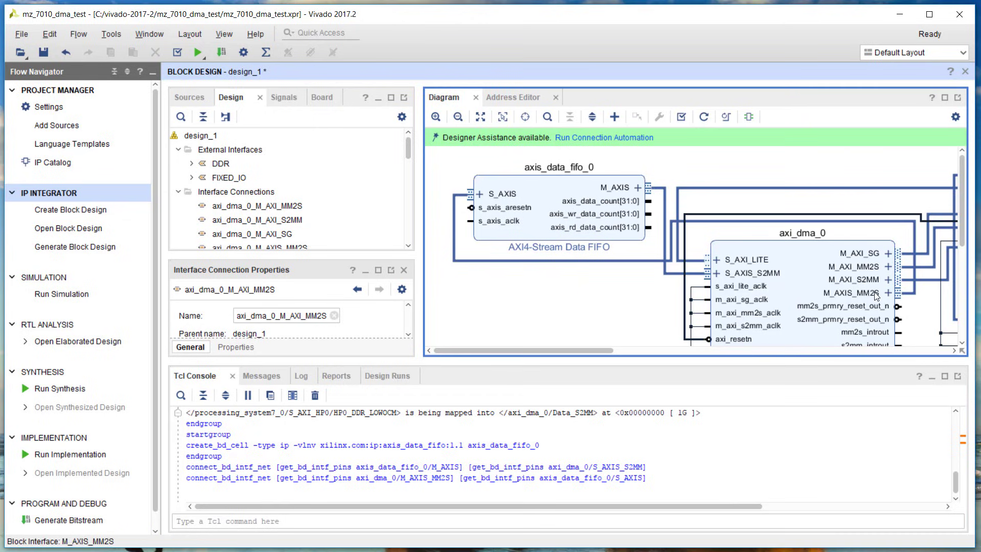
{"action": "left_click", "coordinate": [816, 224]}
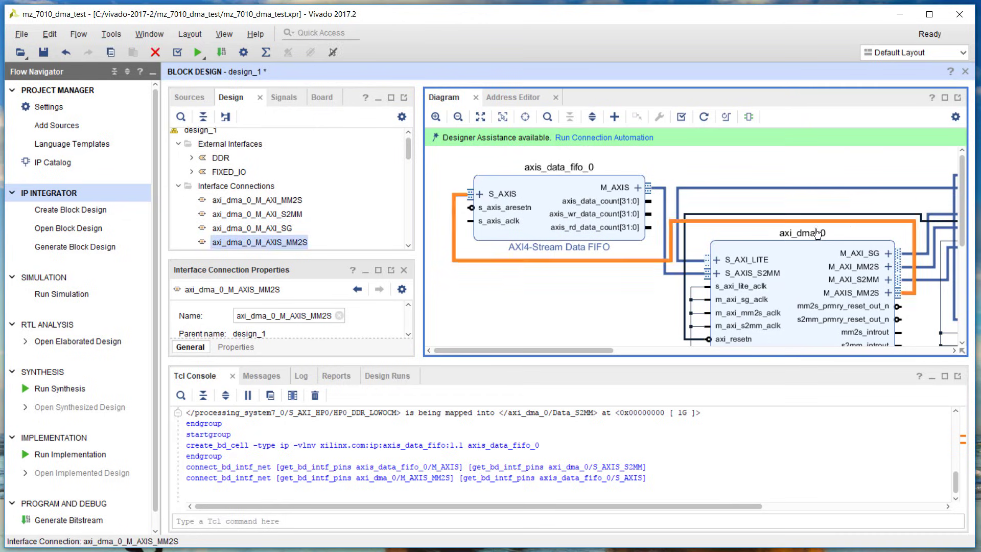
{"action": "left_click", "coordinate": [660, 189]}
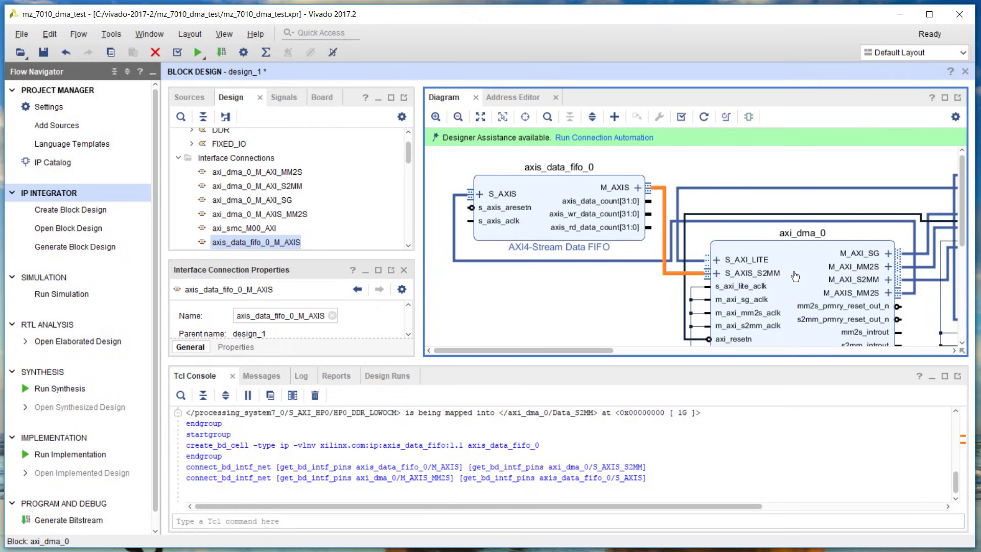
Connect the FIFO's s_axis_aclk to the FCLK_CLK0 net that feeds the AXI DMA's clock inputs.
{"action": "left_click", "coordinate": [818, 175]}
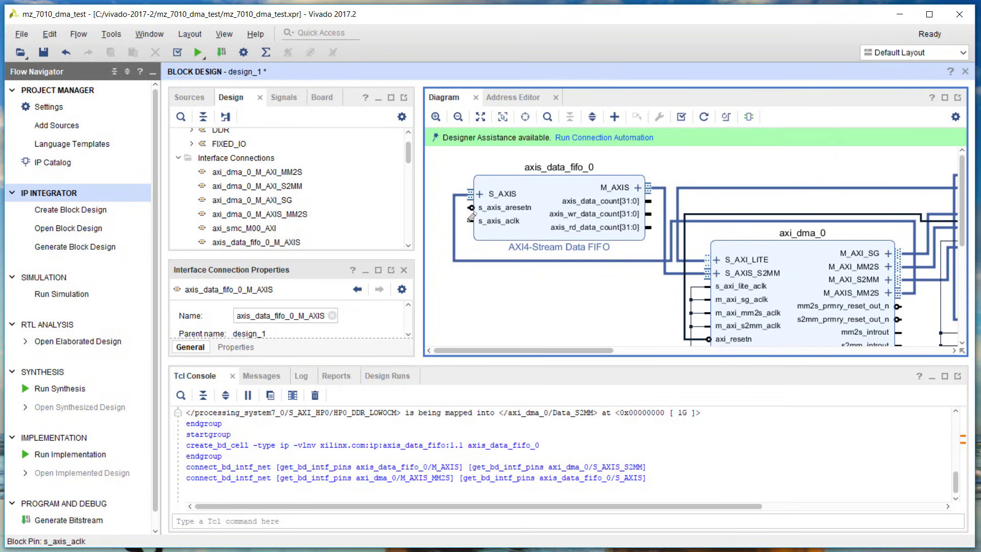
{"action": "left_click", "coordinate": [695, 299]}
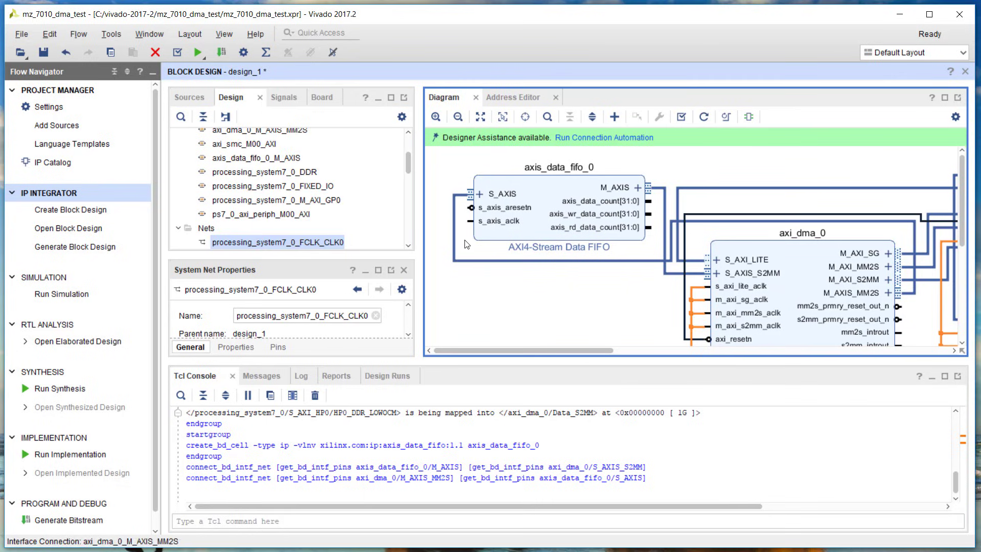
{"action": "left_click_drag", "start_coordinate": [471, 219], "coordinate": [695, 292]}
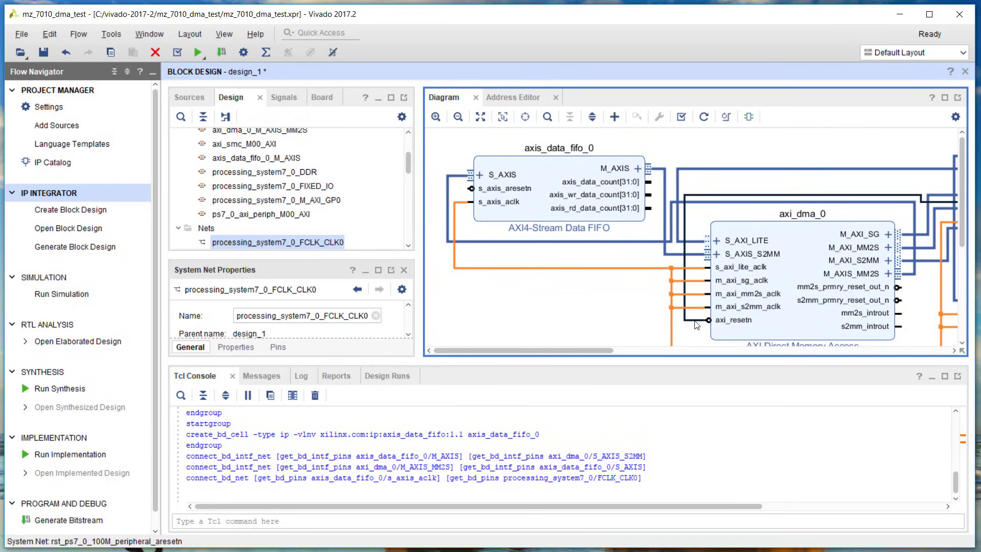
Trace the reset net on the DMA's axi_resetn back to peripheral_aresetn on the Processor System Reset block and examine that block's inputs.
{"action": "left_click", "coordinate": [694, 321]}
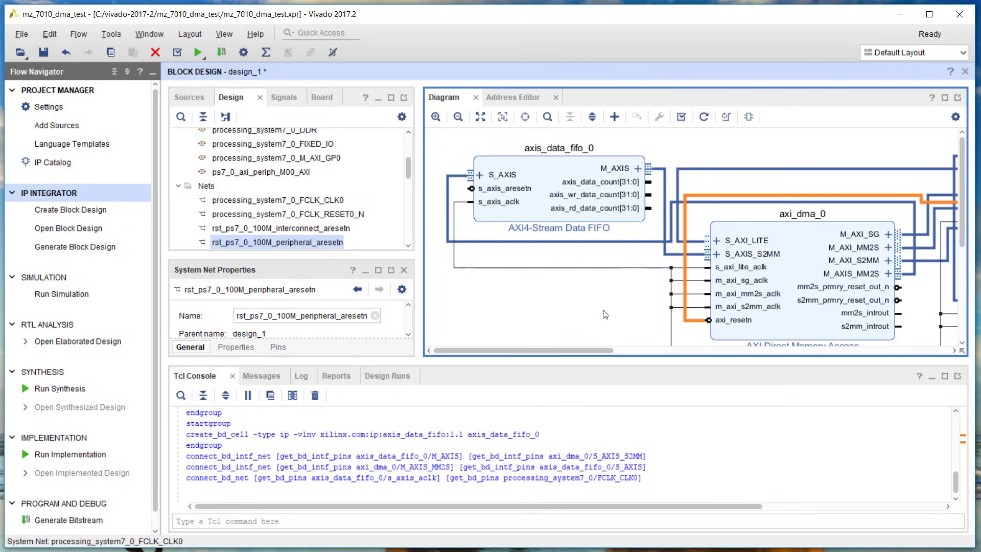
{"action": "scroll", "coordinate": [610, 314], "scroll_direction": "down", "scroll_amount": 2}
{"action": "left_click_drag", "start_coordinate": [920, 307], "coordinate": [719, 177]}
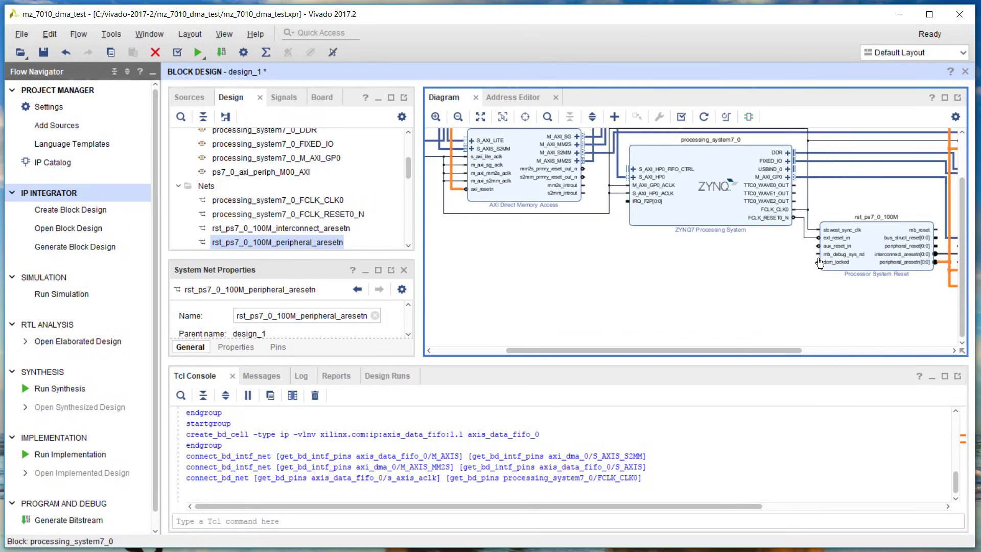
{"action": "left_click_drag", "start_coordinate": [757, 267], "coordinate": [502, 309]}
{"action": "scroll", "coordinate": [616, 299], "scroll_direction": "up", "scroll_amount": 2}
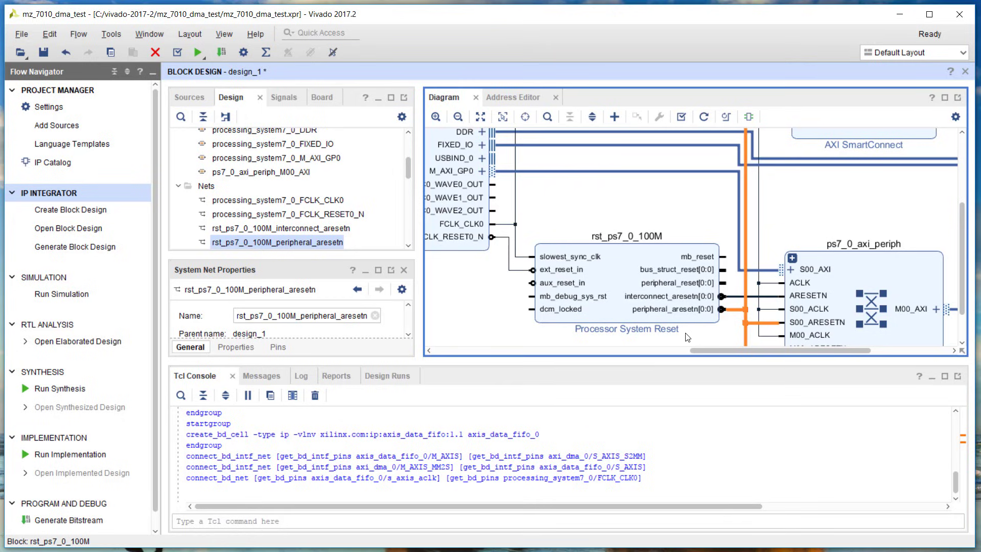
{"action": "left_click_drag", "start_coordinate": [497, 296], "coordinate": [549, 294]}
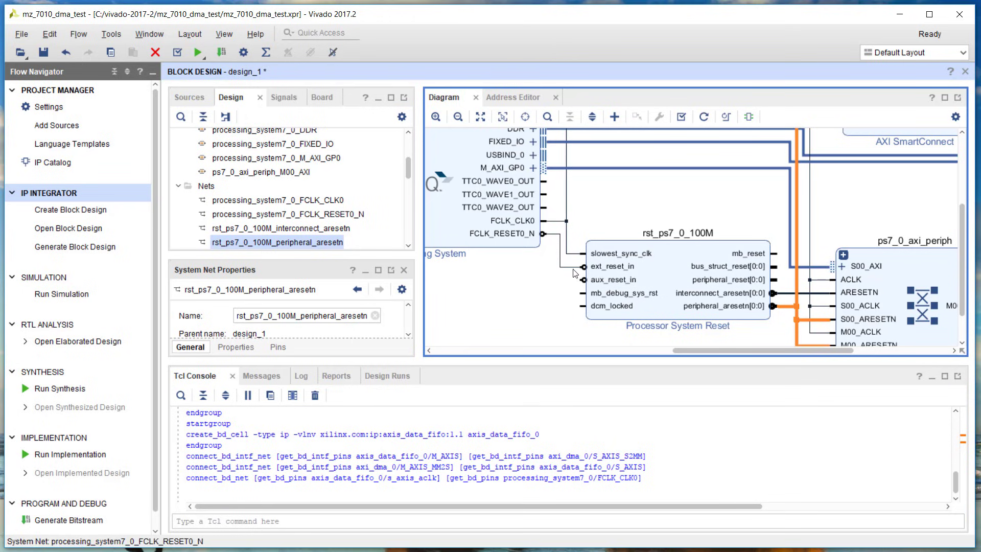
{"action": "left_click_drag", "start_coordinate": [775, 337], "coordinate": [769, 337]}
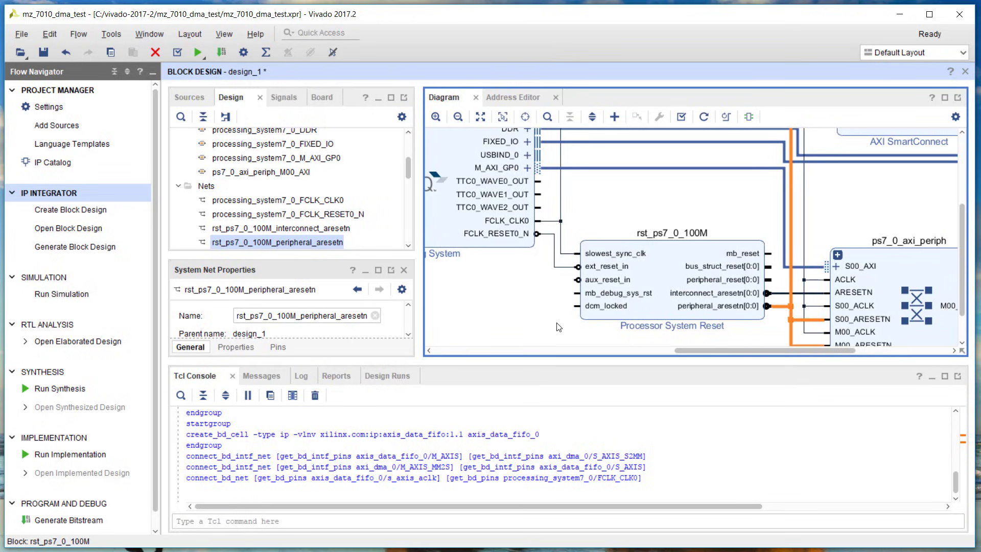
Connect the FIFO's s_axis_aresetn to the peripheral_aresetn net of the Processor System Reset block that also feeds the DMA's axi_resetn.
{"action": "left_click_drag", "start_coordinate": [529, 300], "coordinate": [964, 343]}
{"action": "left_click_drag", "start_coordinate": [606, 318], "coordinate": [937, 383]}
{"action": "left_click_drag", "start_coordinate": [502, 163], "coordinate": [706, 295]}
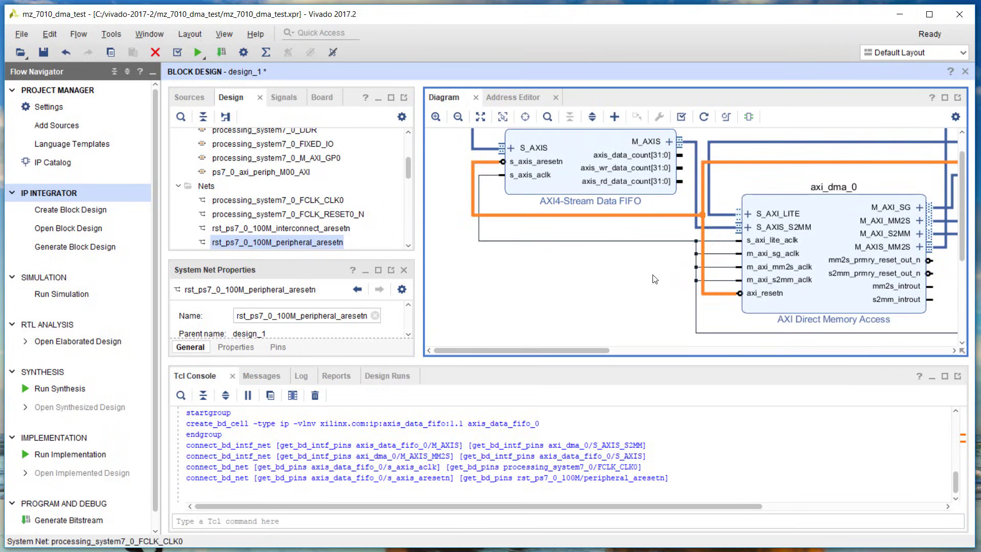
{"action": "left_click", "coordinate": [476, 217]}
Search the IP catalog for "conc" and add a Concat block to the block design for the Zynq's IRQ_F2P input.
{"action": "scroll", "coordinate": [654, 279], "scroll_direction": "down", "scroll_amount": 2}
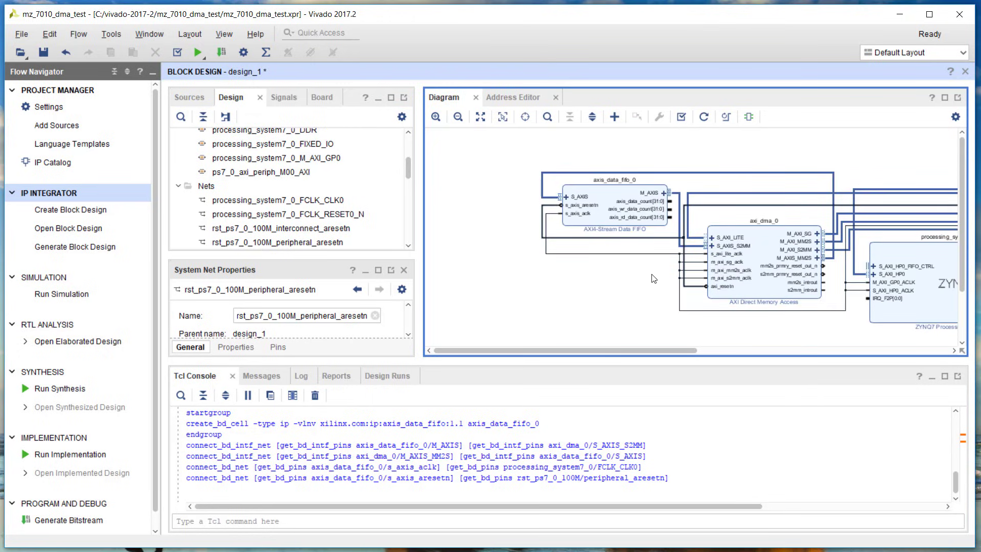
{"action": "left_click_drag", "start_coordinate": [828, 323], "coordinate": [665, 255]}
{"action": "scroll", "coordinate": [606, 267], "scroll_direction": "up", "scroll_amount": 2}
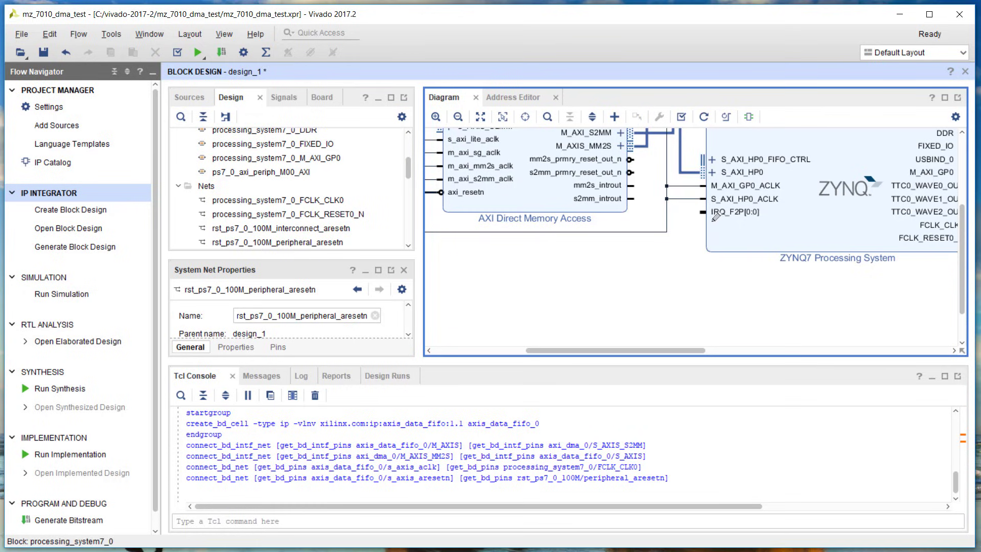
{"action": "left_click", "coordinate": [614, 116]}
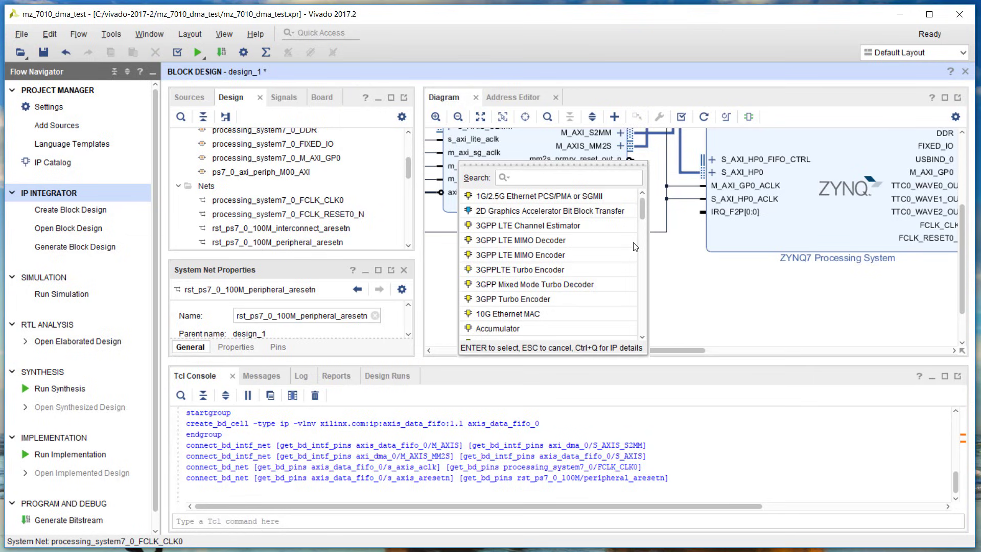
{"action": "type", "text": "conc"}
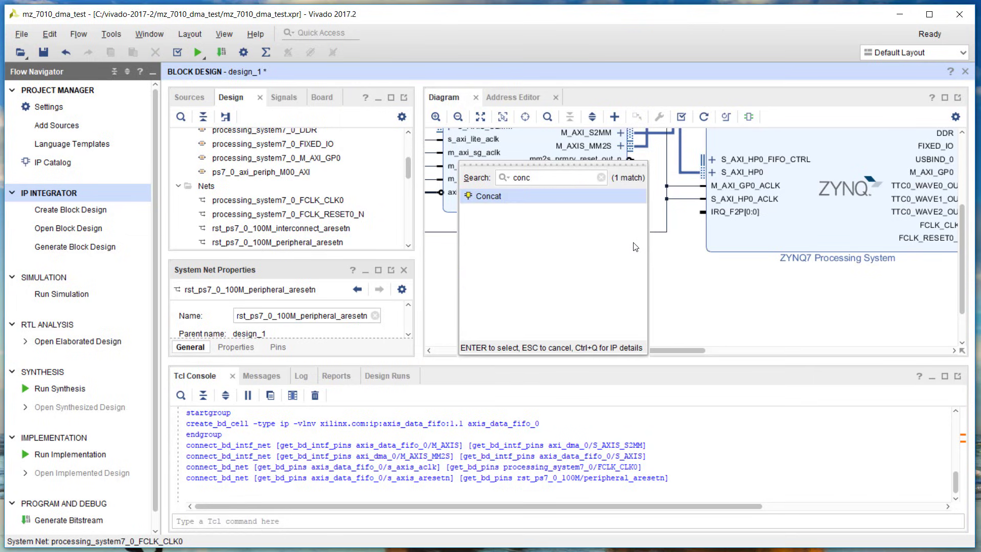
{"action": "key", "text": "Return"}
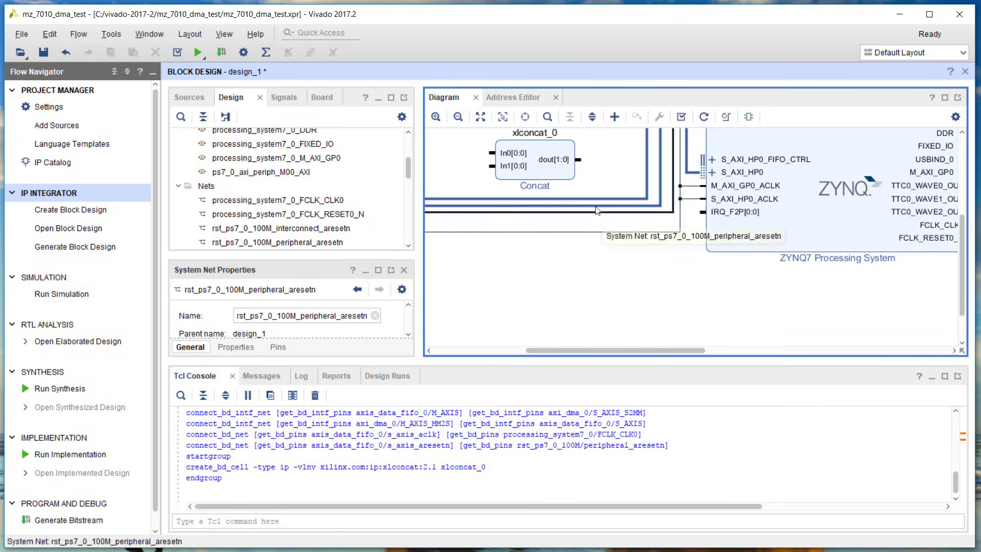
Wire the Concat's dout to IRQ_F2P on the Zynq, and the DMA's mm2s_introut and s2mm_introut to the Concat's In0 and In1.
{"action": "left_click_drag", "start_coordinate": [627, 175], "coordinate": [649, 264]}
{"action": "left_click_drag", "start_coordinate": [601, 238], "coordinate": [735, 290]}
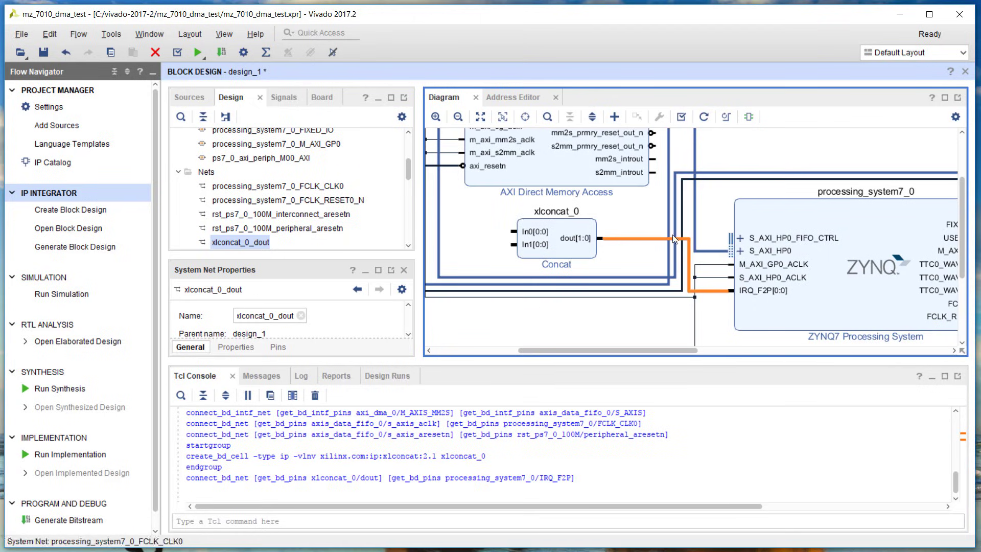
{"action": "left_click_drag", "start_coordinate": [656, 159], "coordinate": [524, 227]}
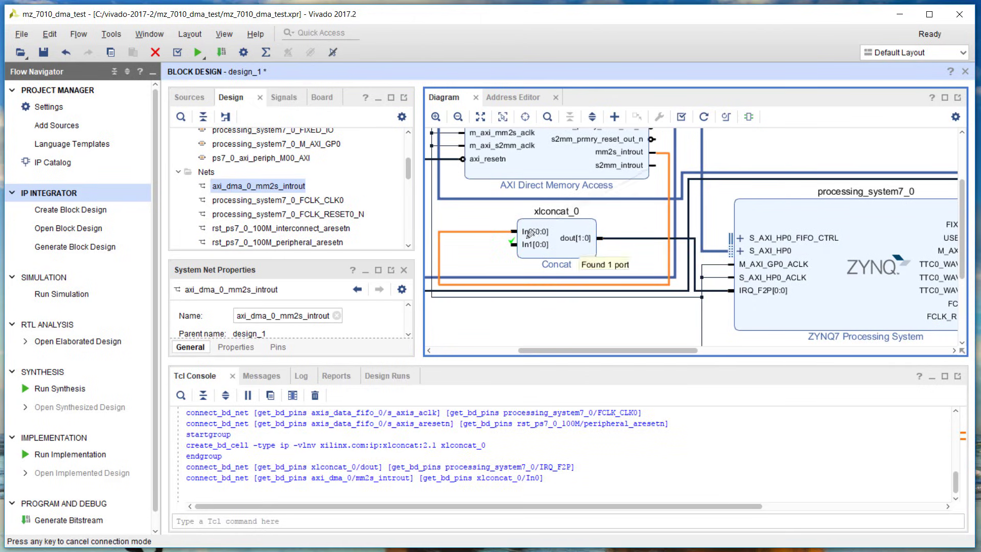
{"action": "left_click_drag", "start_coordinate": [652, 165], "coordinate": [516, 244]}
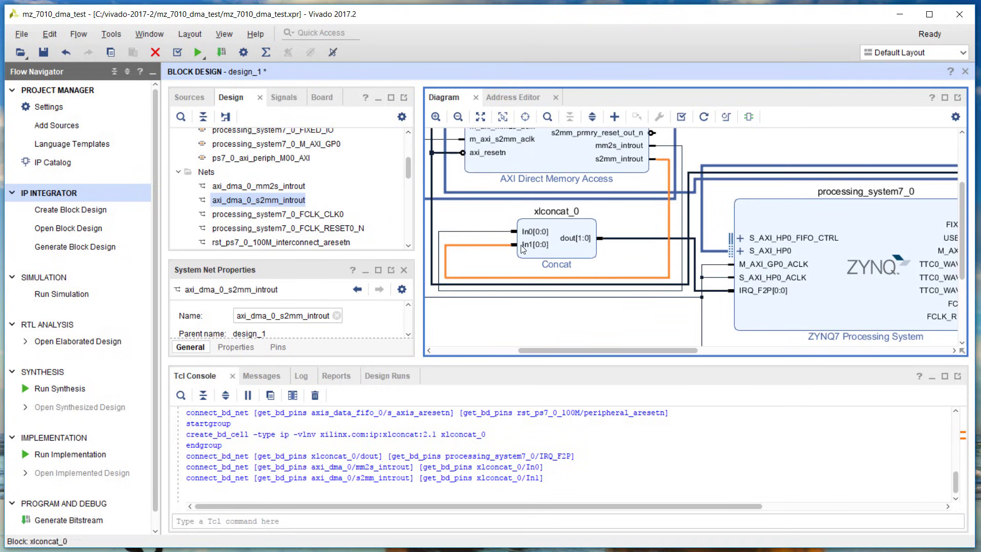
{"action": "left_click", "coordinate": [646, 216]}
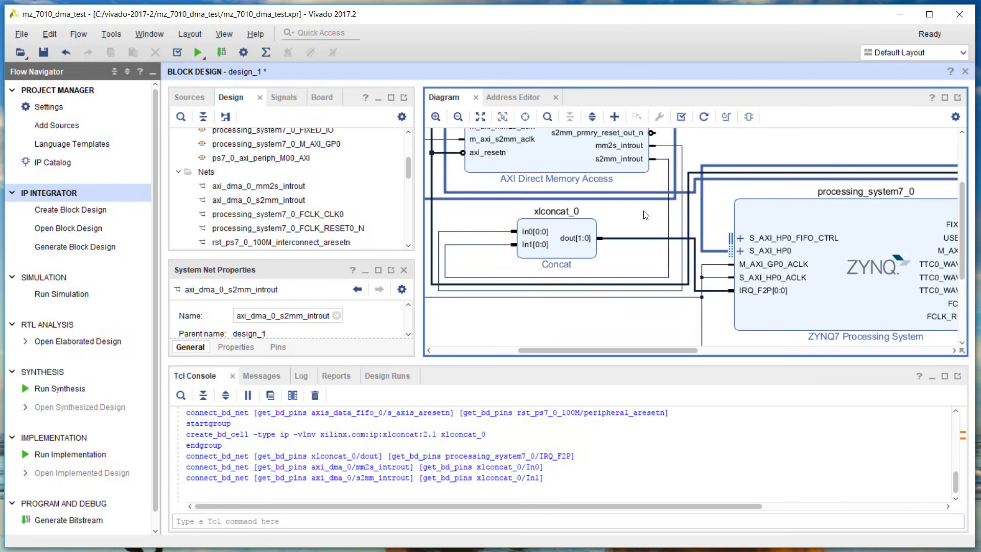
Look over the complete wired block design and save it.
{"action": "scroll", "coordinate": [645, 216], "scroll_direction": "down", "scroll_amount": 5}
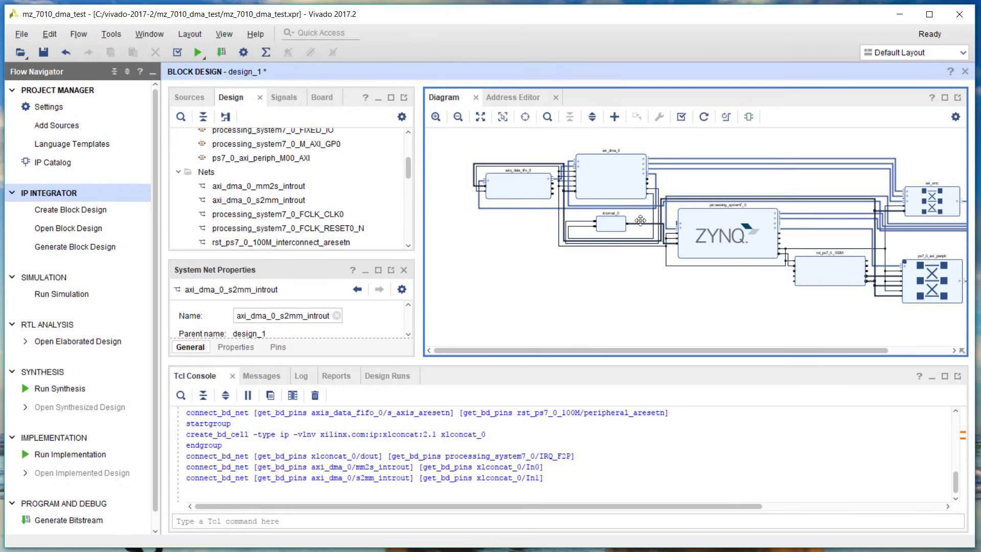
{"action": "left_click_drag", "start_coordinate": [640, 221], "coordinate": [600, 237]}
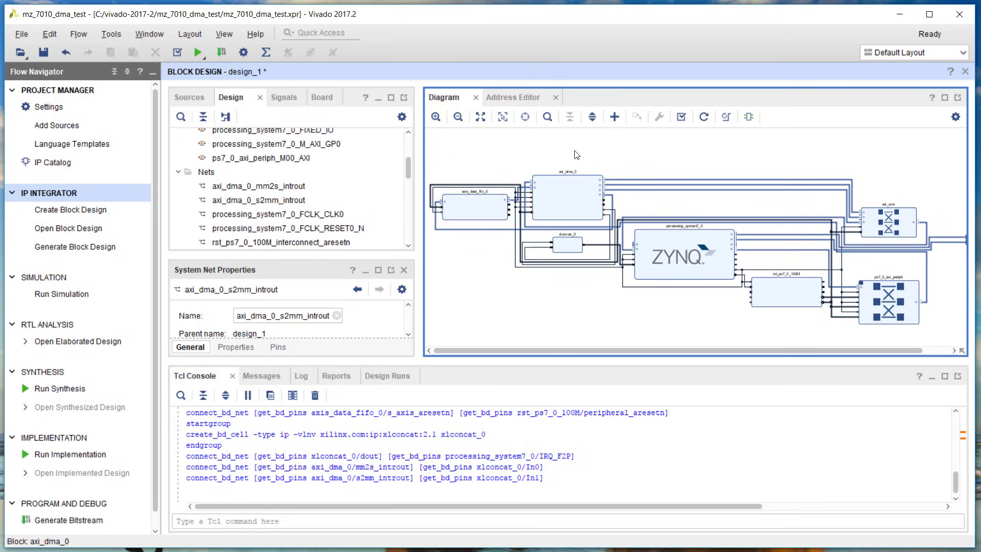
{"action": "left_click", "coordinate": [44, 51]}
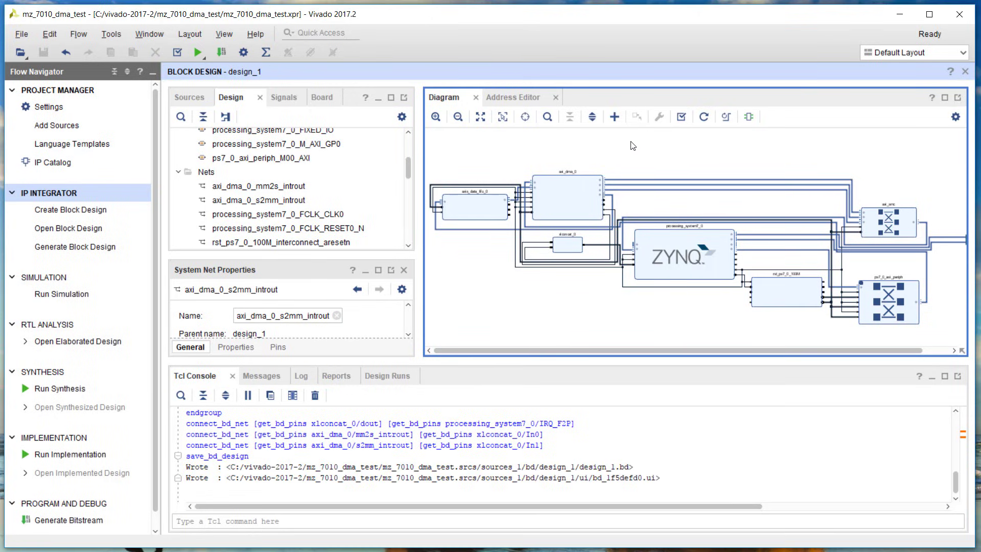
Validate the block design, read through and dismiss the critical messages, and save the design again.
{"action": "left_click", "coordinate": [682, 118]}
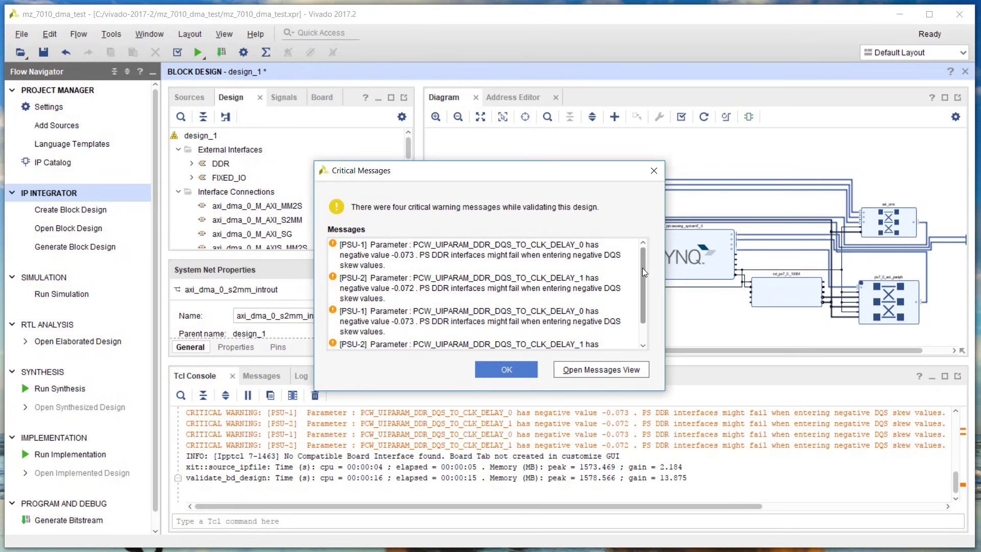
{"action": "scroll", "coordinate": [643, 268], "scroll_direction": "down", "scroll_amount": 2}
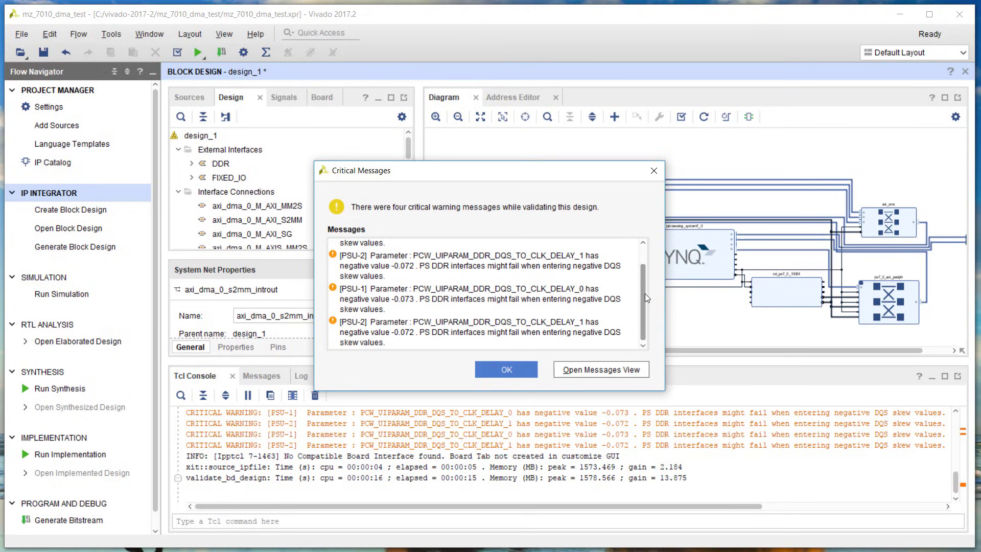
{"action": "left_click_drag", "start_coordinate": [644, 293], "coordinate": [645, 266]}
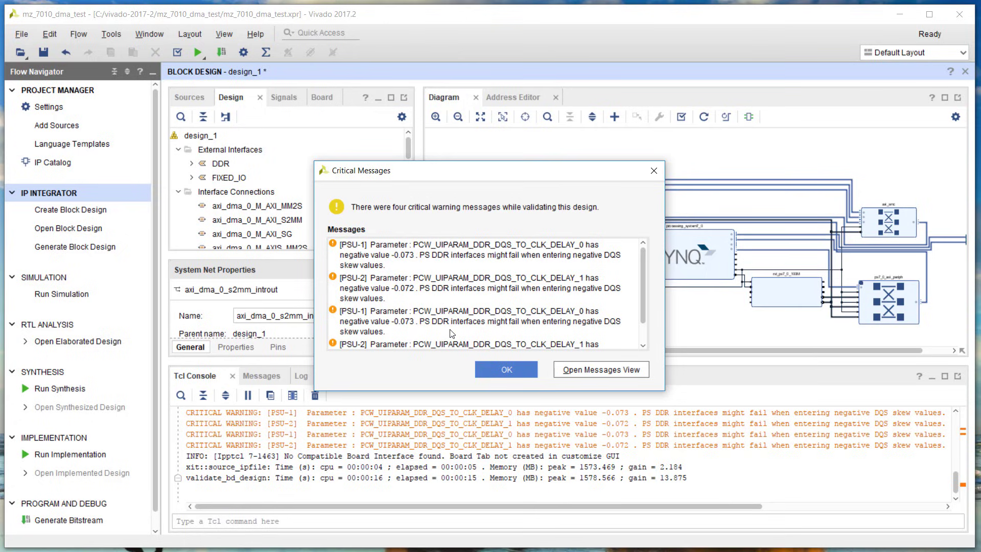
{"action": "left_click", "coordinate": [488, 368]}
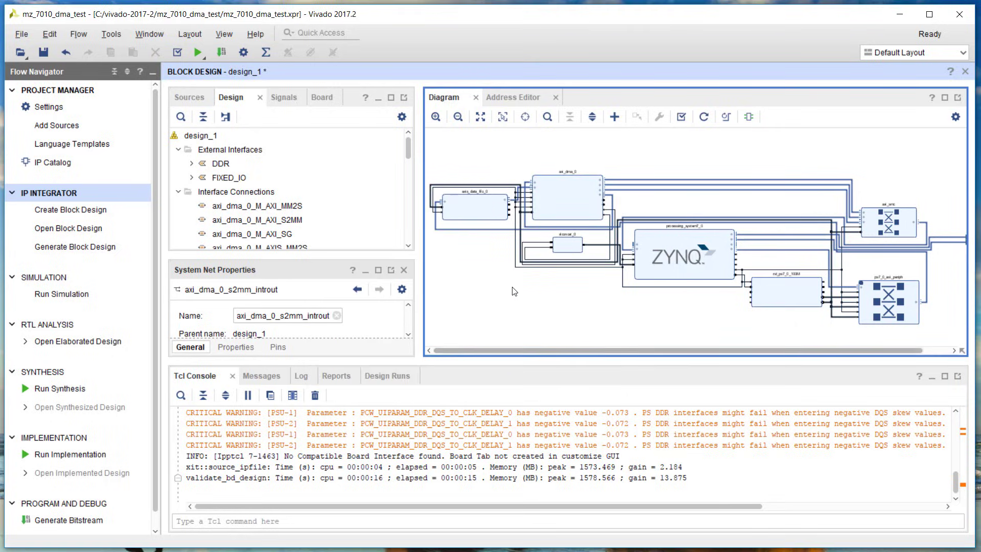
{"action": "left_click", "coordinate": [44, 52]}
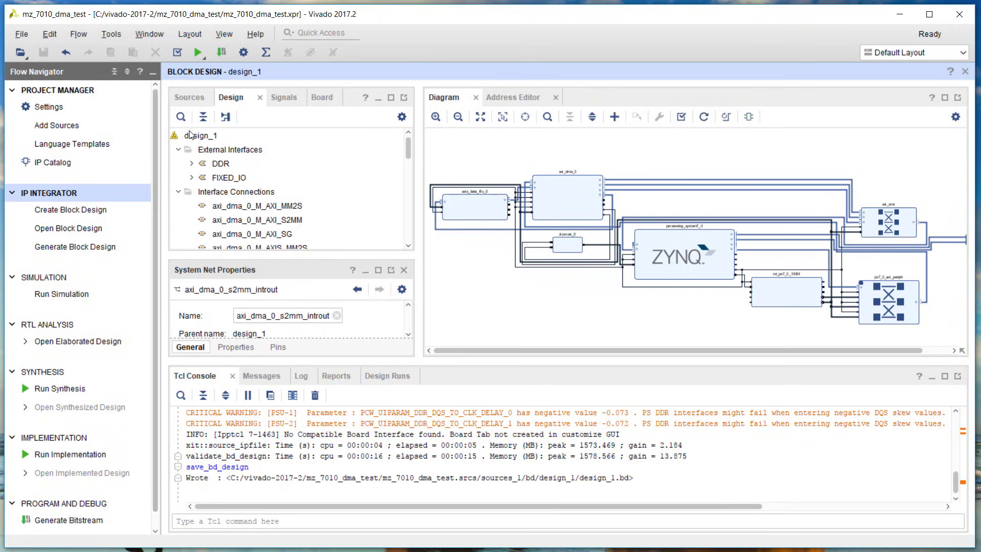
Create an HDL wrapper for the design_1 block design source, letting Vivado manage and auto-update the wrapper.
{"action": "left_click", "coordinate": [196, 96]}
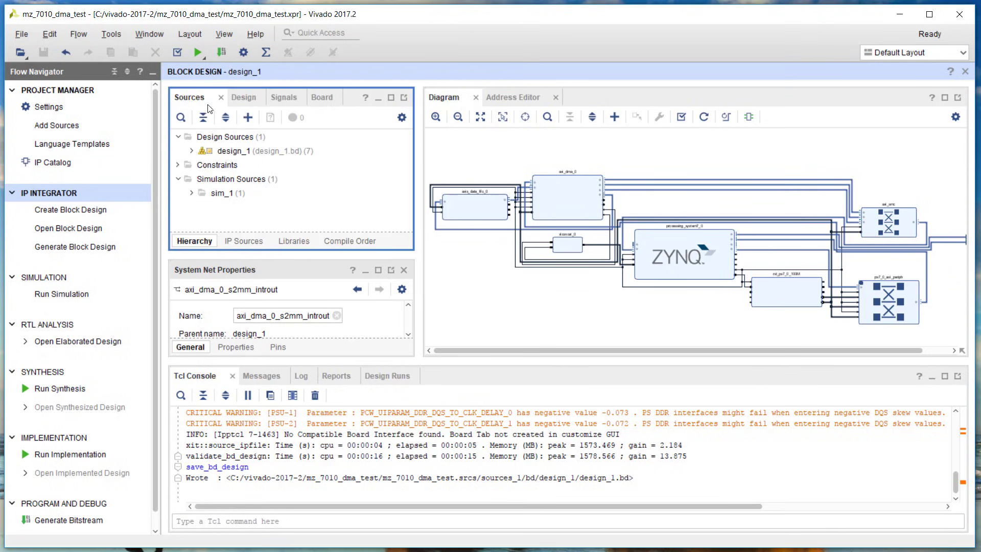
{"action": "left_click", "coordinate": [240, 151]}
{"action": "right_click", "coordinate": [241, 153]}
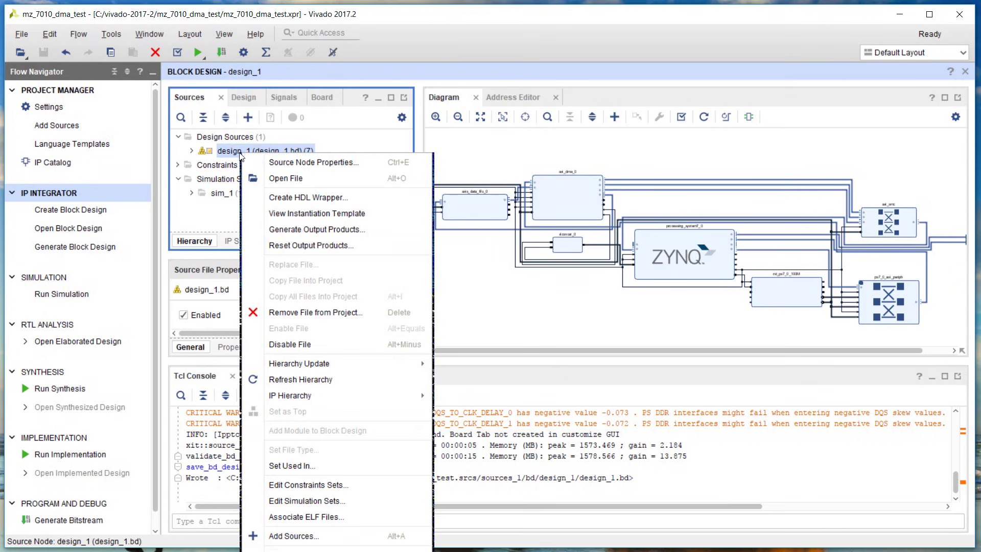
{"action": "left_click", "coordinate": [314, 197]}
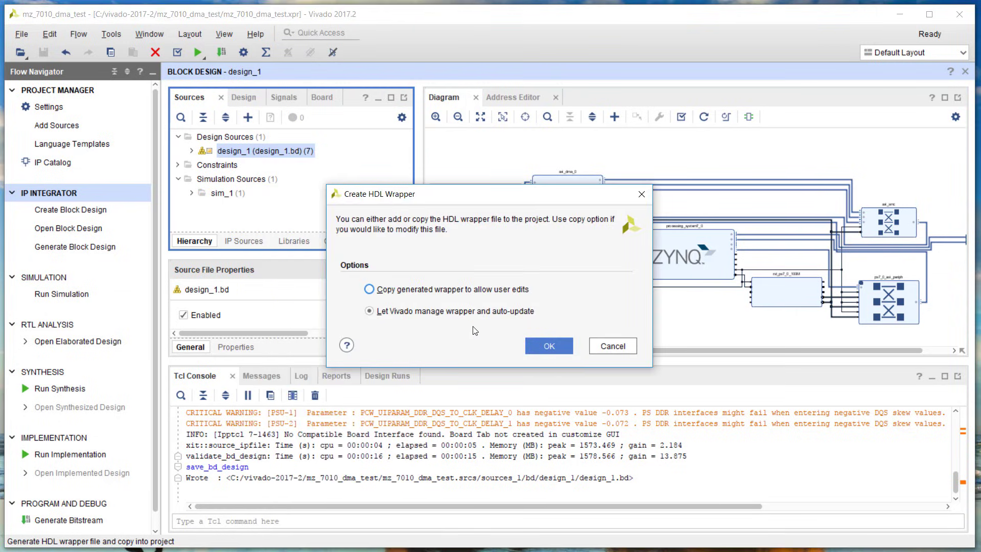
{"action": "left_click", "coordinate": [541, 347]}
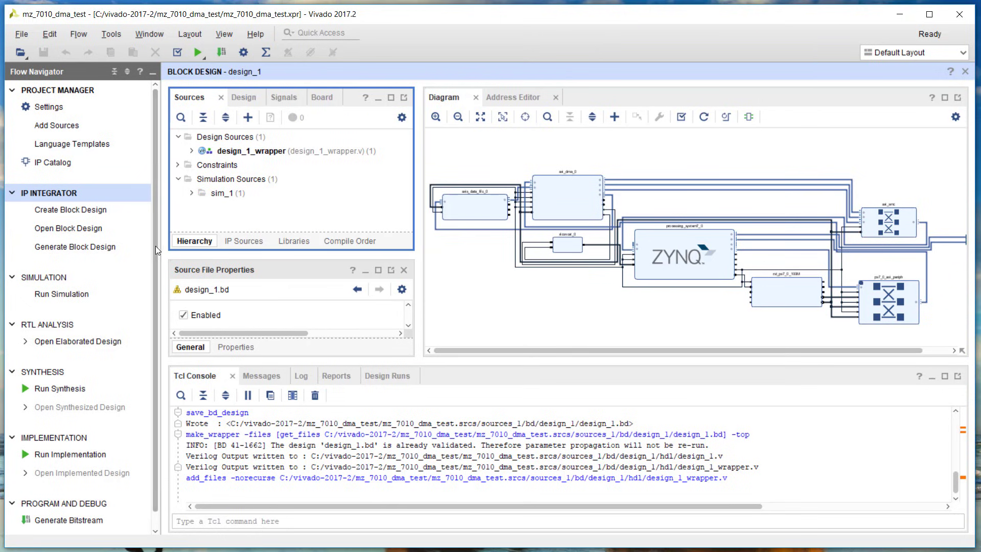
Generate the bitstream, launching synthesis and implementation first, and choose to view the reports on completion.
{"action": "left_click_drag", "start_coordinate": [155, 247], "coordinate": [152, 304]}
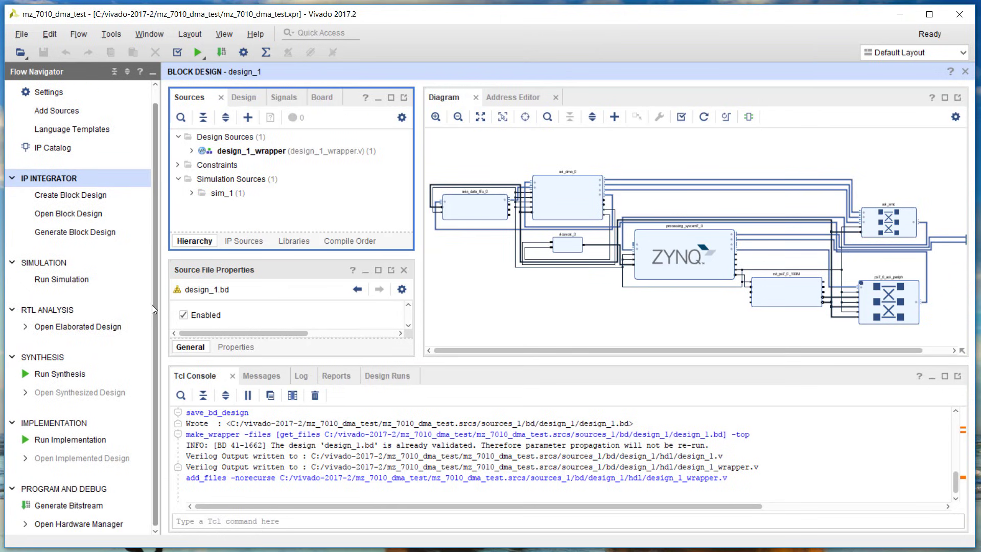
{"action": "left_click", "coordinate": [81, 506]}
{"action": "left_click", "coordinate": [568, 318]}
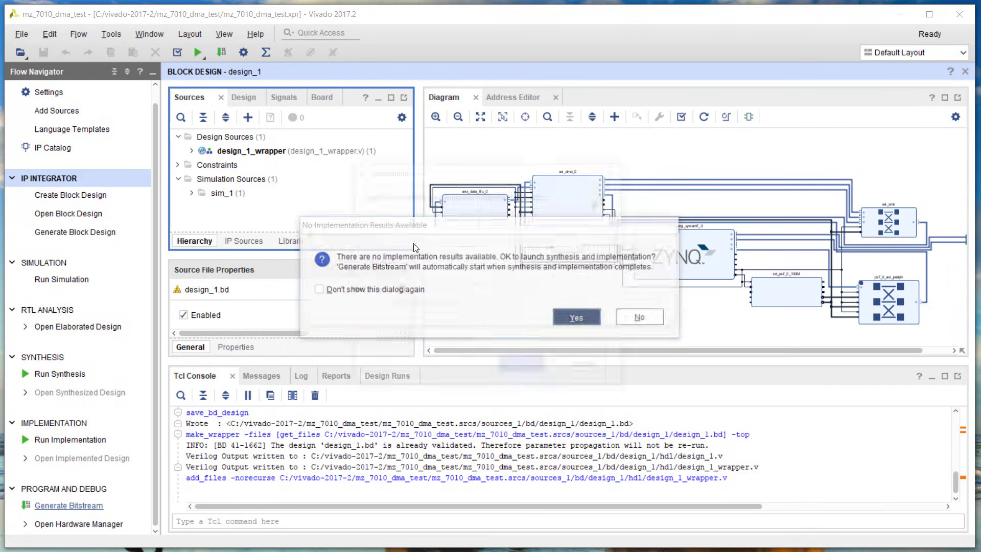
{"action": "key", "text": "Return"}
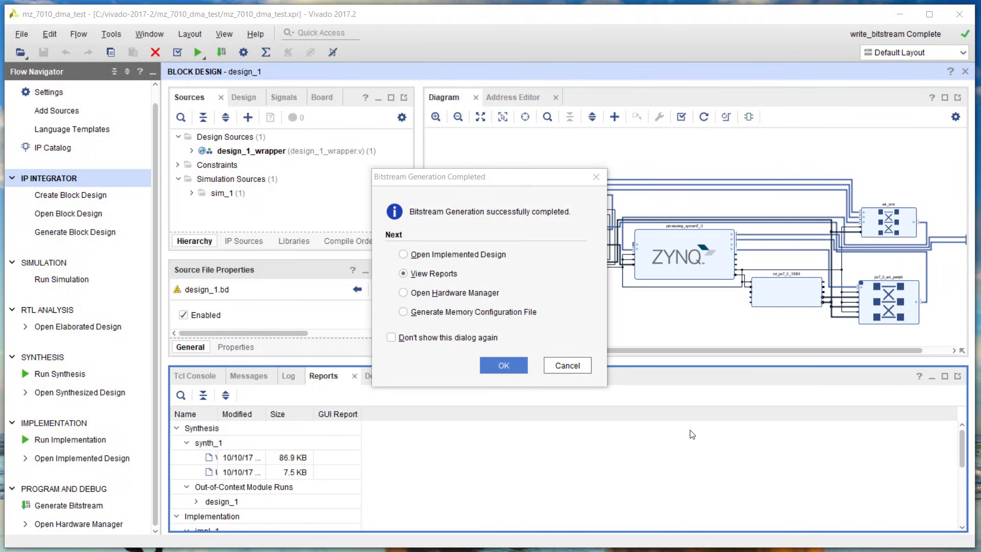
{"action": "left_click", "coordinate": [480, 183]}
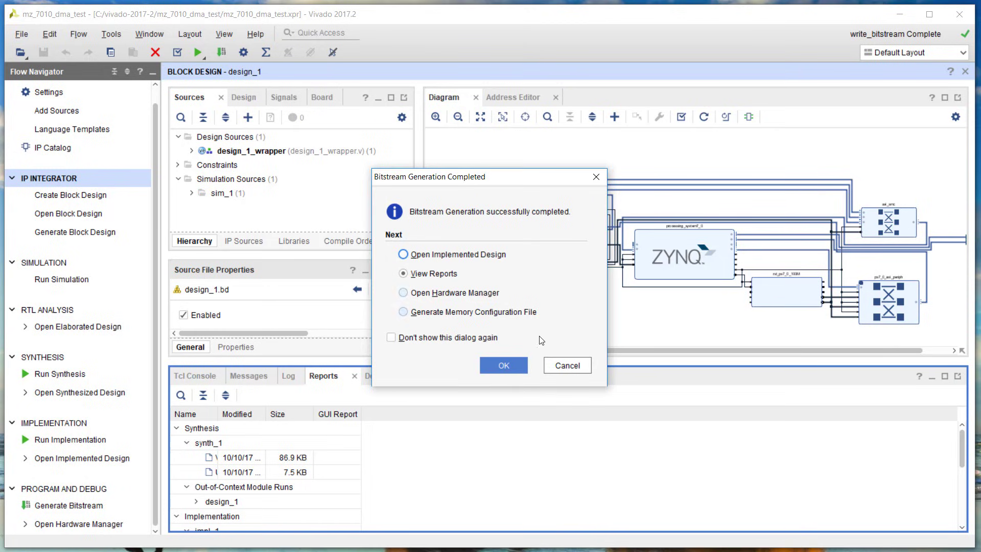
{"action": "left_click", "coordinate": [514, 368]}
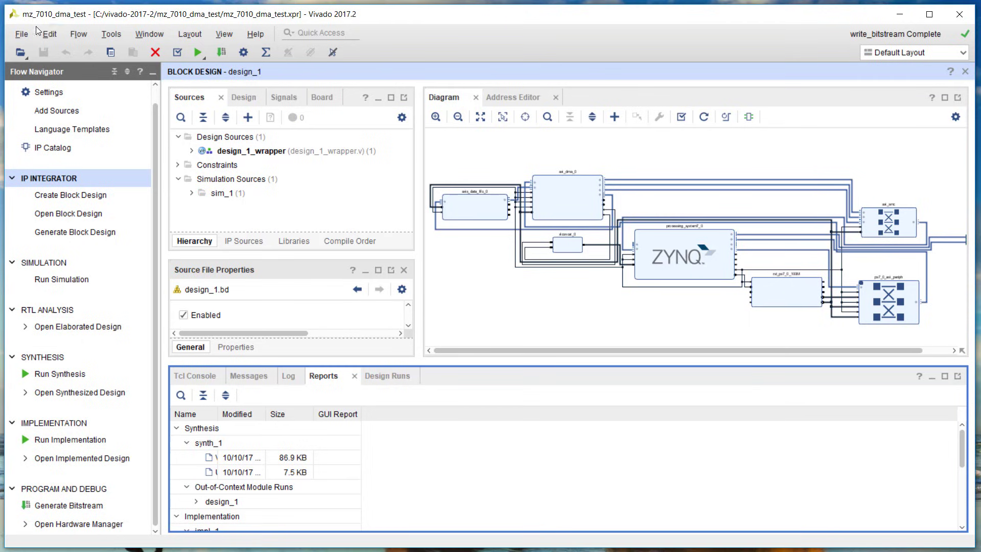
Export the hardware platform with the bitstream included, keeping the export location local to the project.
{"action": "left_click", "coordinate": [21, 35]}
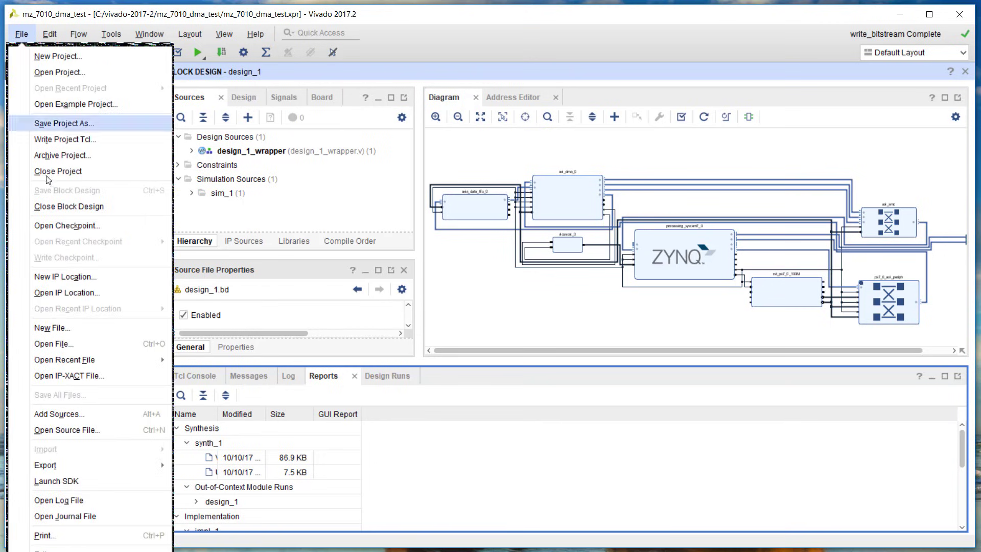
{"action": "mouse_move", "coordinate": [89, 471]}
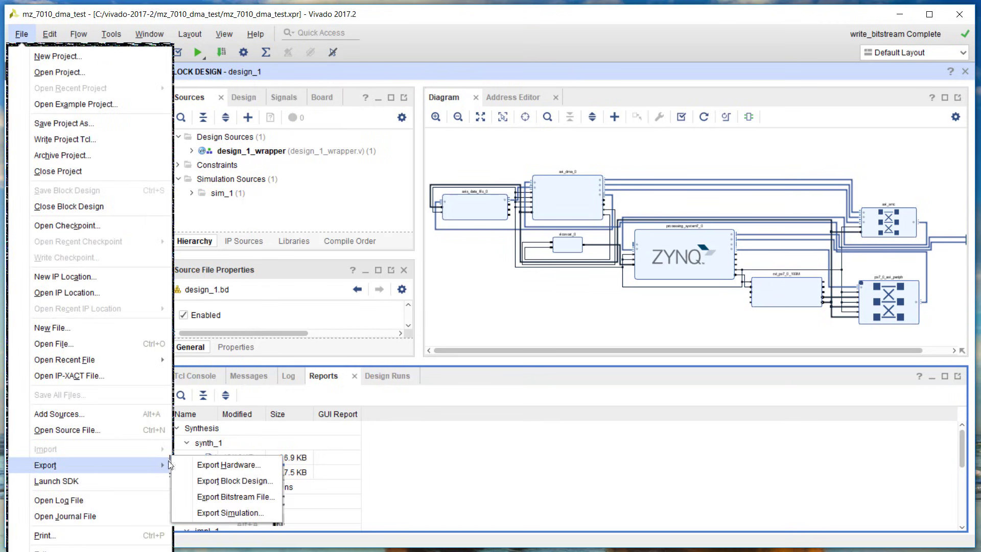
{"action": "left_click", "coordinate": [211, 464]}
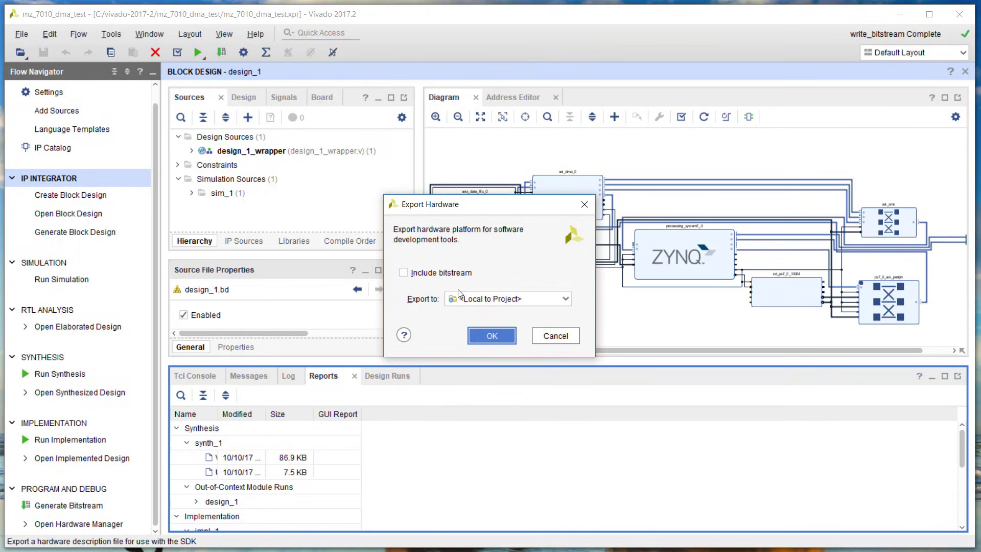
{"action": "left_click", "coordinate": [457, 273]}
{"action": "key", "text": "Return"}
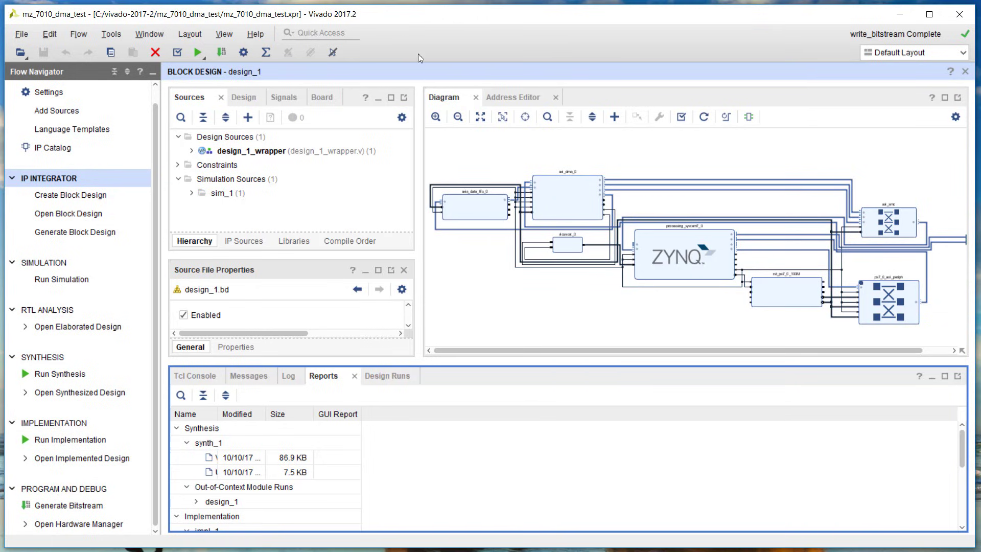
Launch the SDK with exported location and workspace local to the project, and move its window fully into view.
{"action": "left_click", "coordinate": [25, 34]}
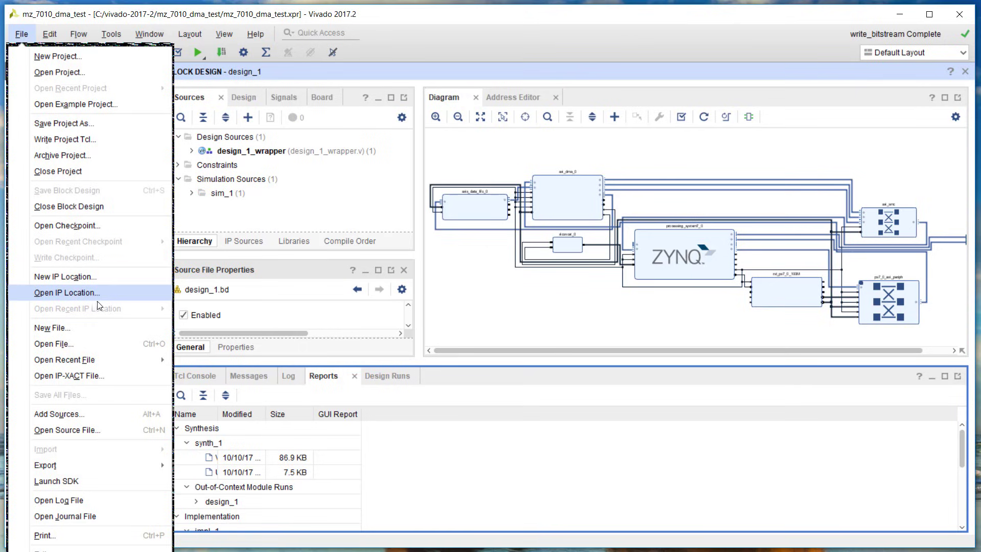
{"action": "left_click", "coordinate": [88, 481]}
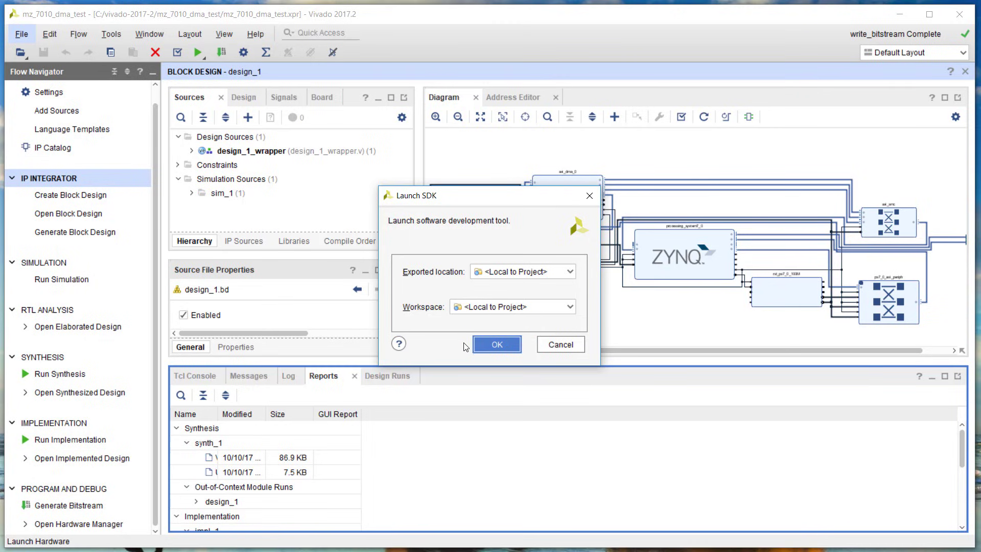
{"action": "left_click", "coordinate": [509, 349]}
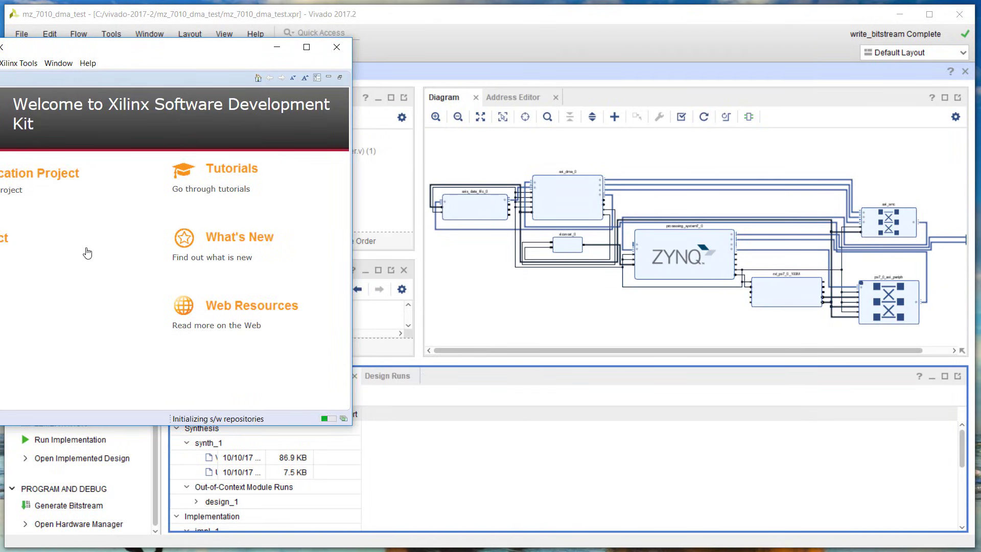
{"action": "left_click_drag", "start_coordinate": [167, 45], "coordinate": [363, 40]}
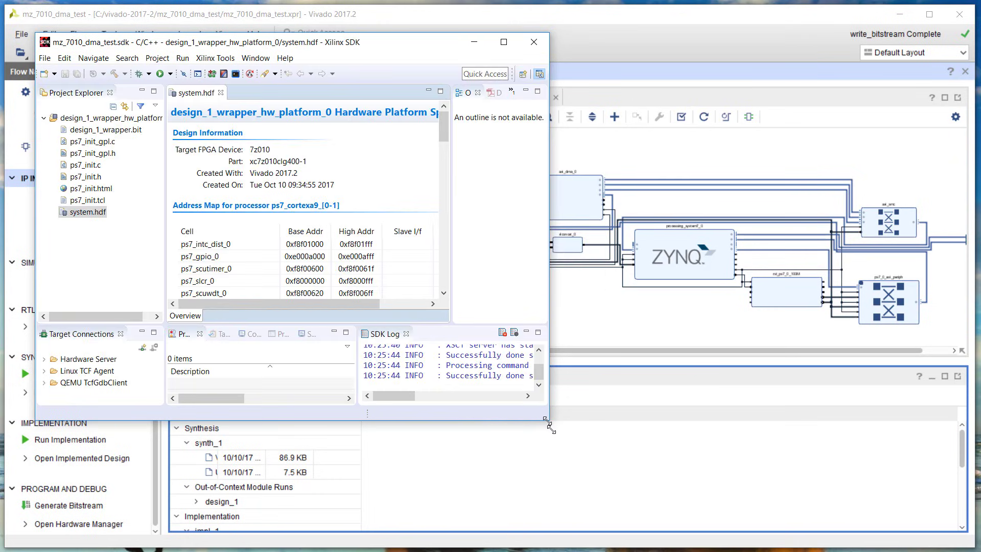
Enlarge the SDK window and set up a standalone C application project named dma_test on design_1_wrapper_hw_platform_0, targeting processor ps7_cortexa9_0.
{"action": "left_click_drag", "start_coordinate": [549, 427], "coordinate": [637, 532]}
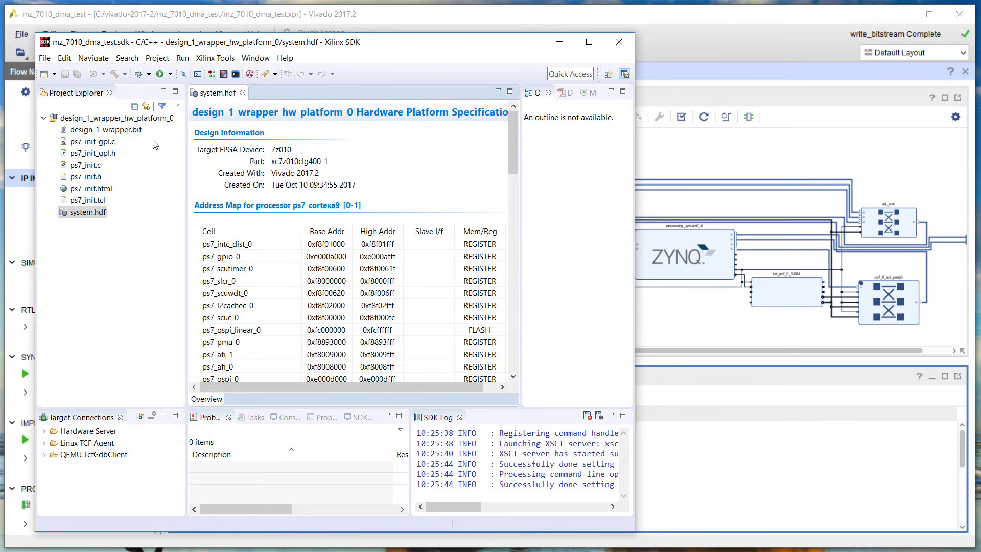
{"action": "left_click", "coordinate": [159, 120]}
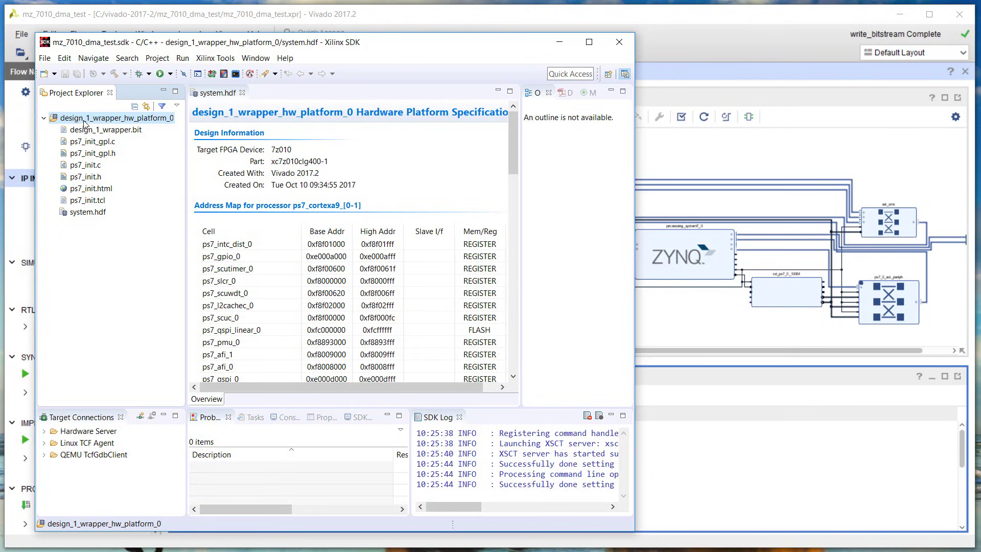
{"action": "left_click", "coordinate": [45, 58]}
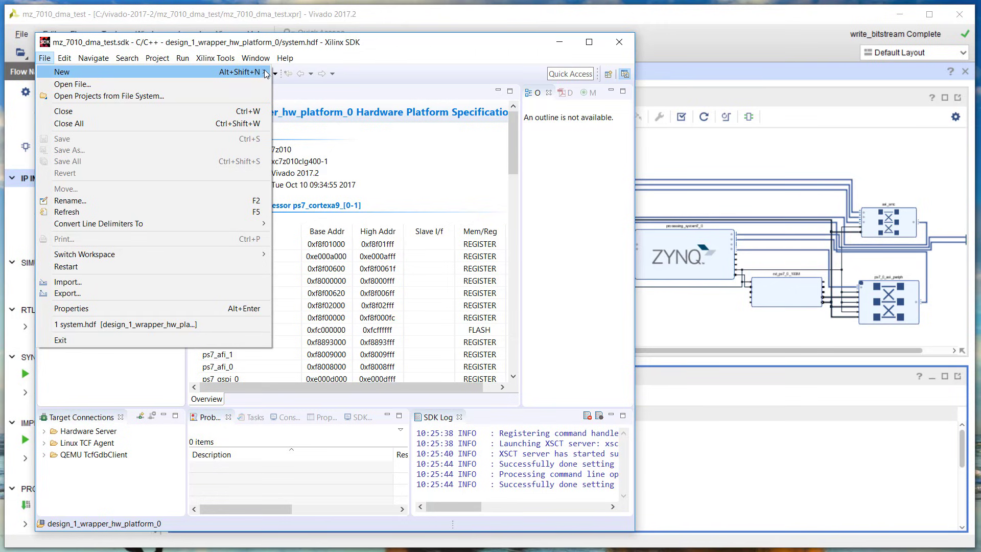
{"action": "mouse_move", "coordinate": [265, 75]}
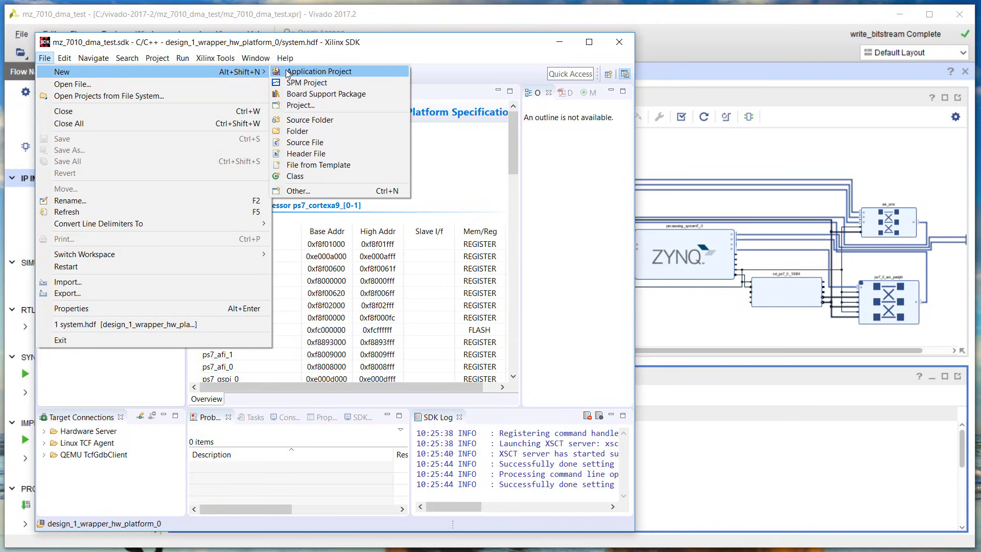
{"action": "left_click", "coordinate": [287, 72]}
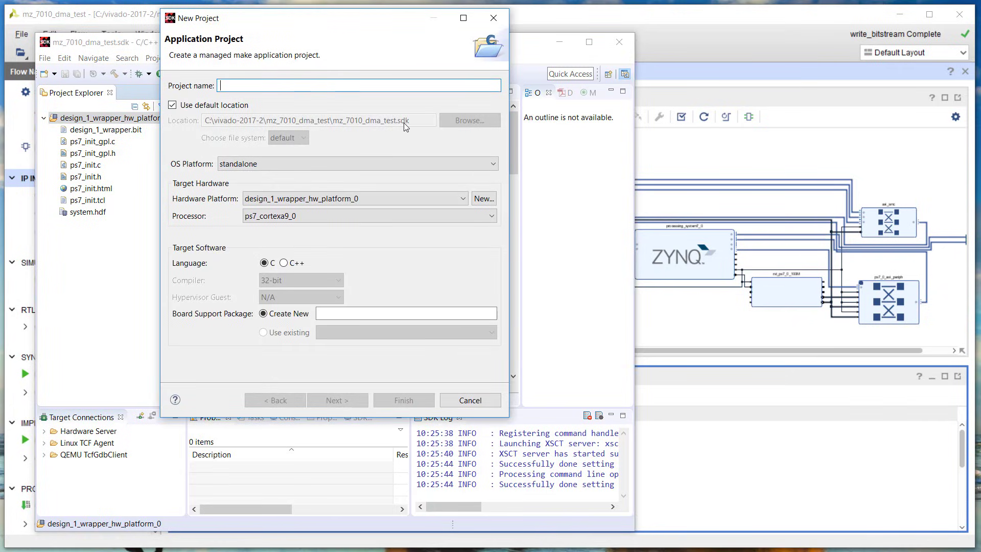
{"action": "type", "text": "dma"}
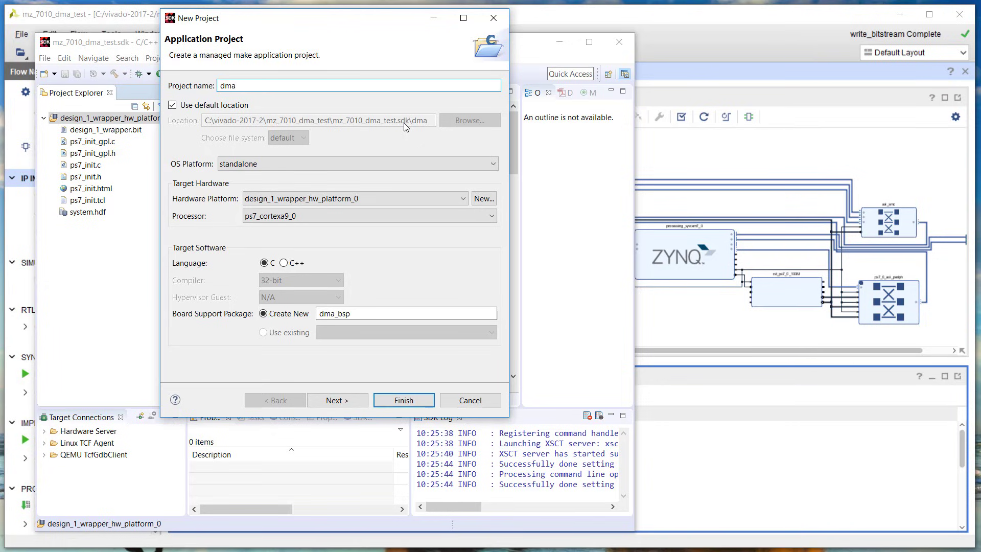
{"action": "type", "text": "_test"}
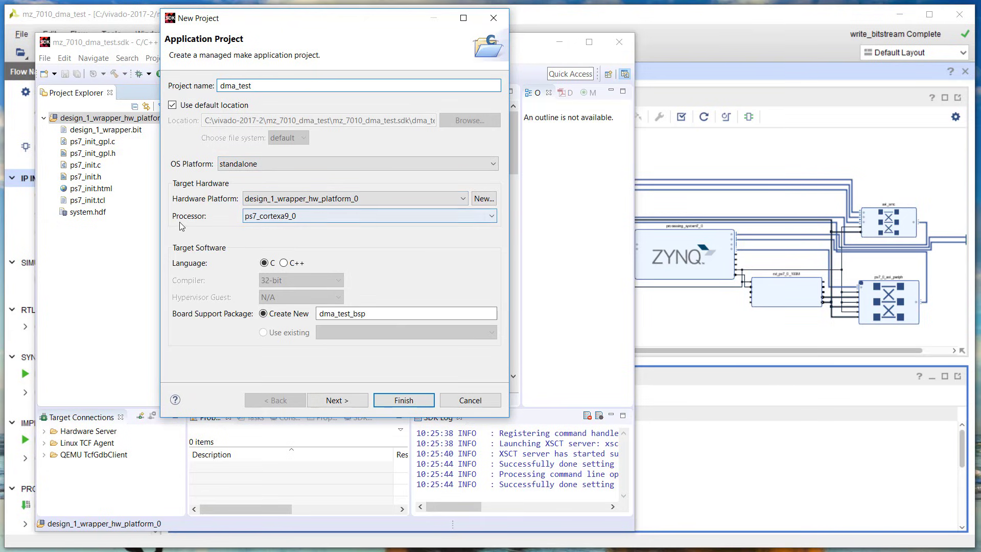
{"action": "left_click", "coordinate": [317, 214]}
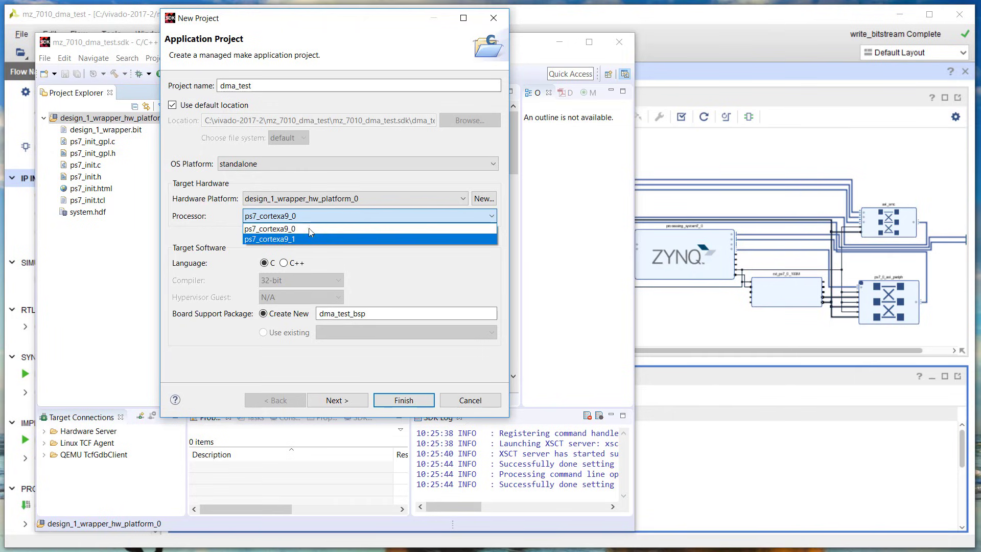
{"action": "left_click", "coordinate": [310, 230]}
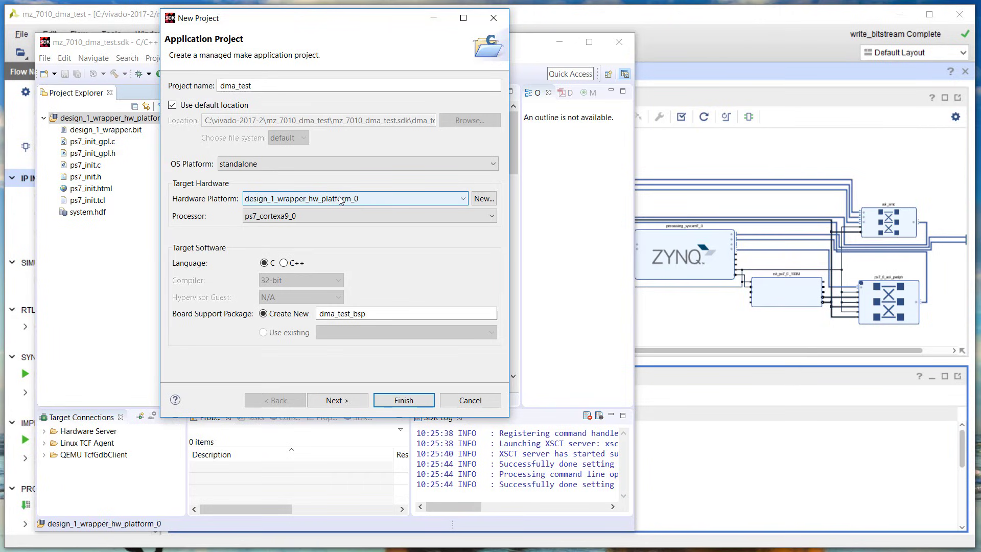
Create the dma_test project from the Empty Application template.
{"action": "left_click", "coordinate": [337, 401]}
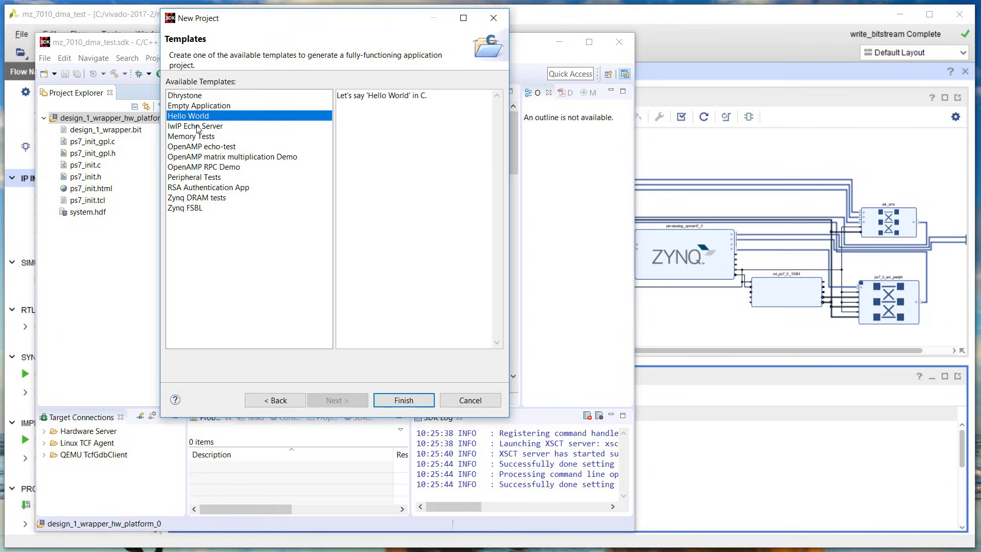
{"action": "left_click", "coordinate": [207, 107]}
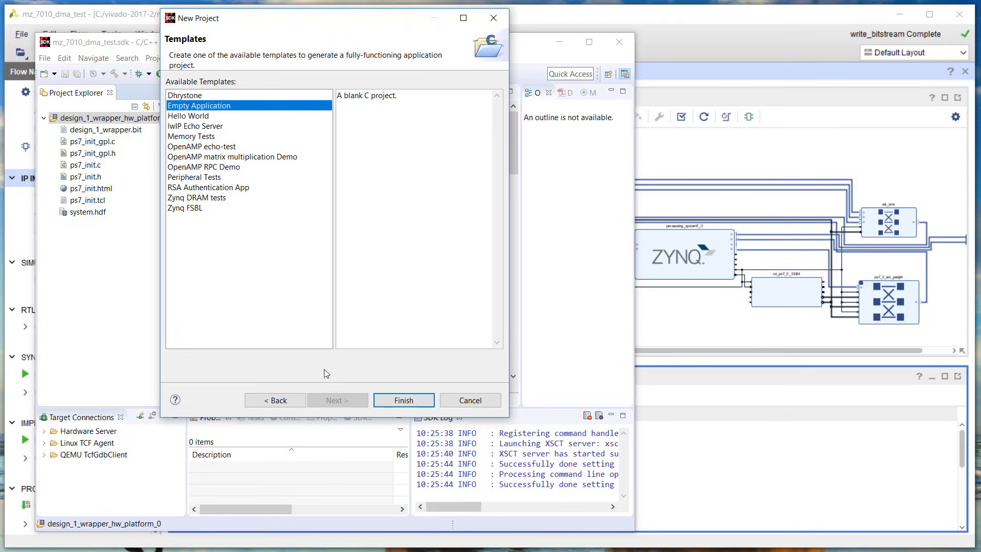
{"action": "left_click", "coordinate": [390, 399]}
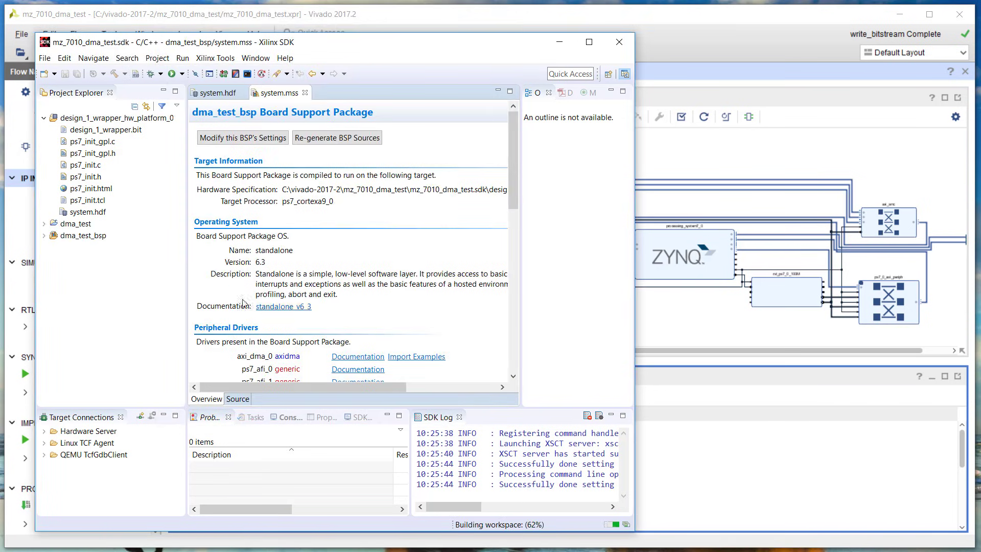
Expand the dma_test project down to its source files and select the src folder.
{"action": "left_click", "coordinate": [44, 223]}
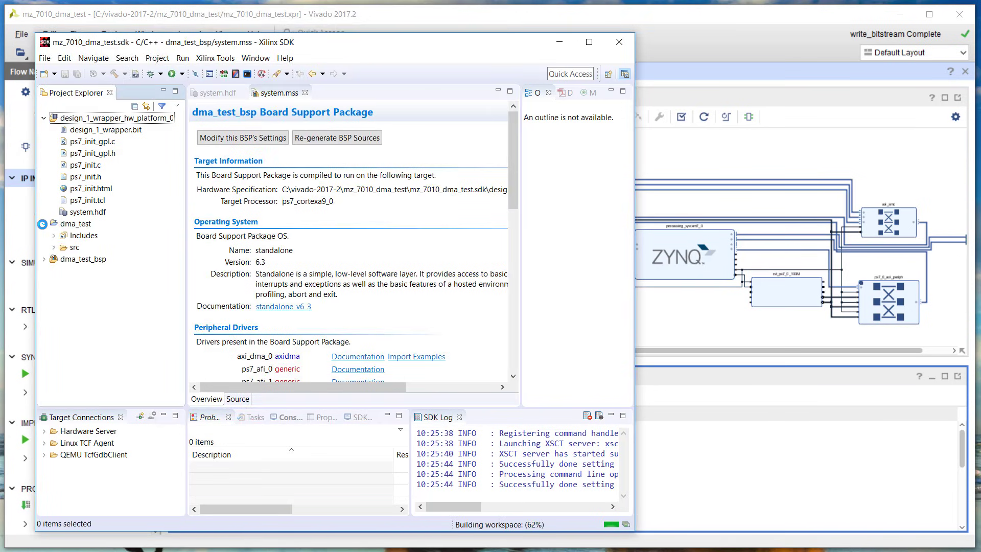
{"action": "left_click", "coordinate": [54, 248]}
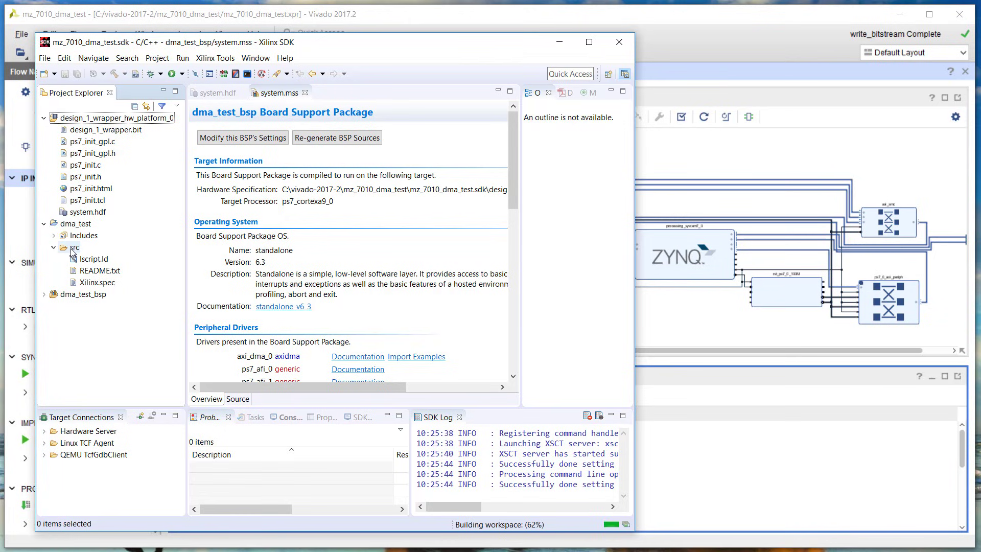
{"action": "left_click", "coordinate": [74, 249]}
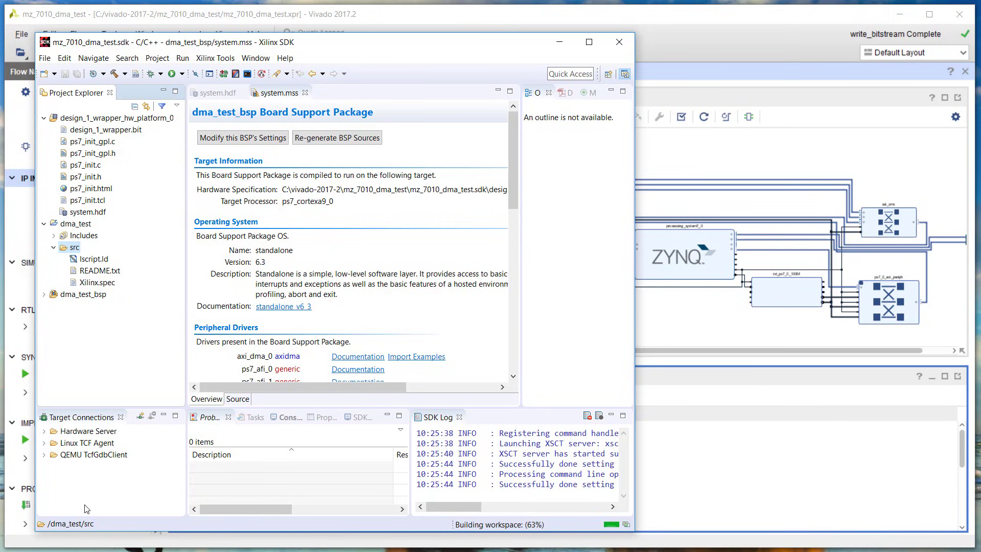
Switch to File Explorer and copy xaxidma_example_sg_poll.c from the axidma_v9_3 examples folder into dma_test's src folder in the SDK.
{"action": "key", "text": "alt+Tab"}
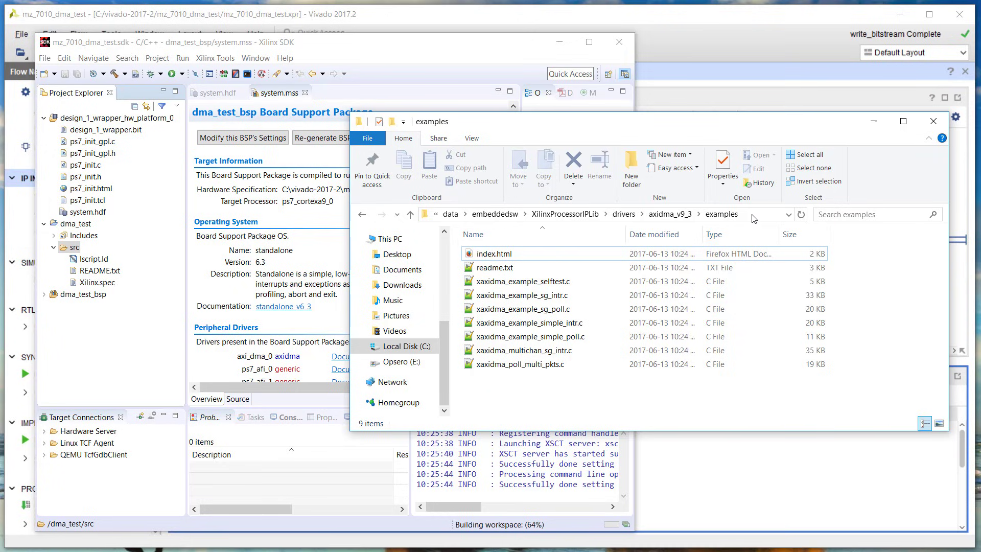
{"action": "left_click", "coordinate": [732, 214]}
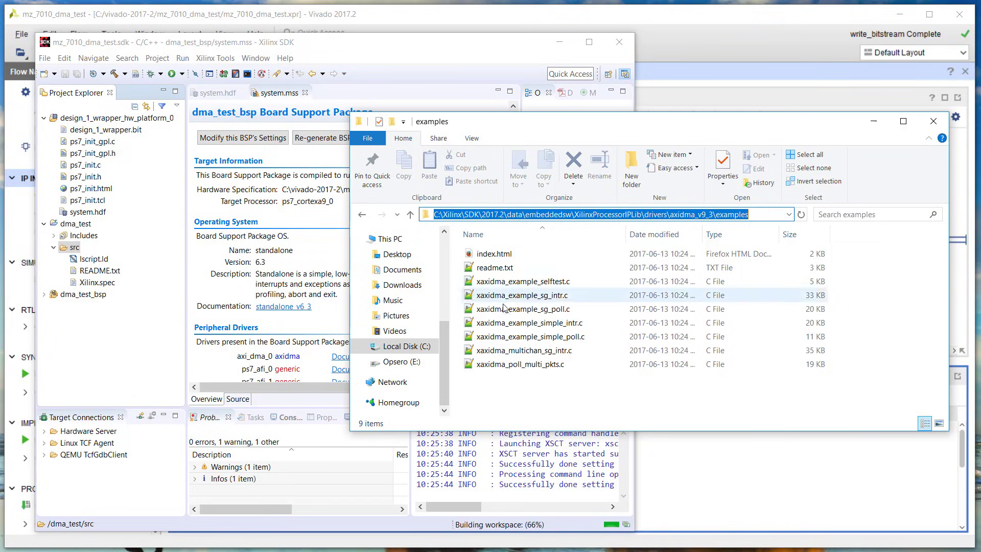
{"action": "left_click", "coordinate": [553, 296]}
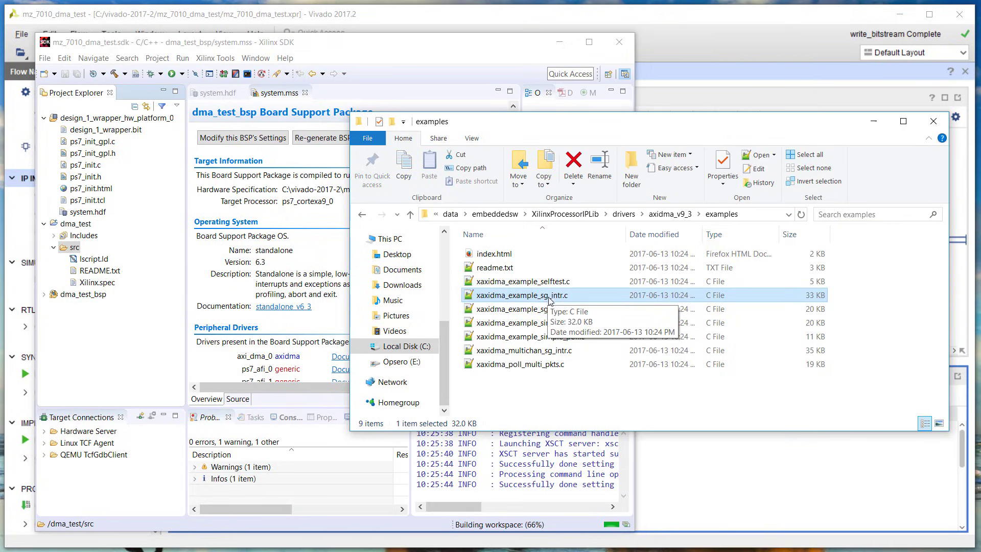
{"action": "left_click", "coordinate": [547, 311]}
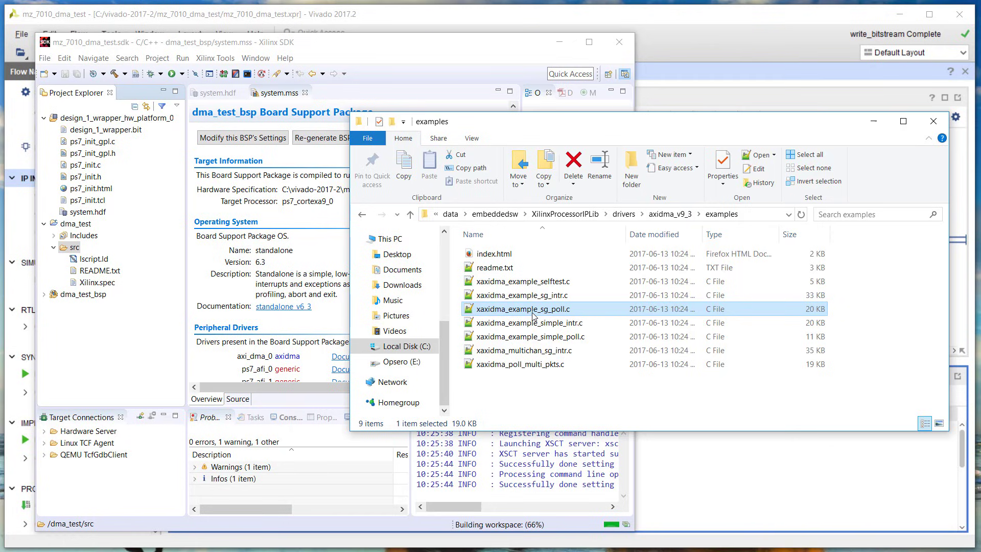
{"action": "key", "text": "Down"}
{"action": "left_click", "coordinate": [538, 311]}
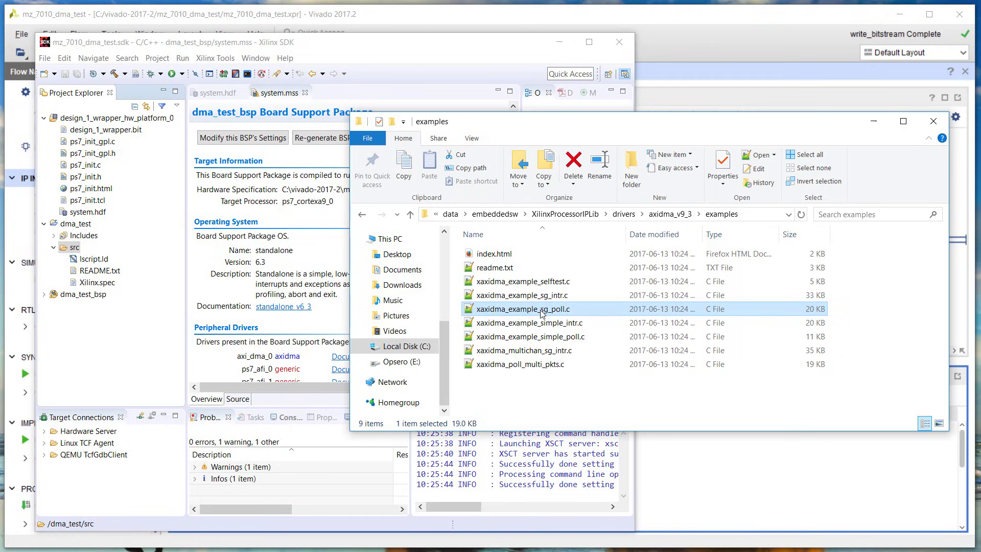
{"action": "left_click_drag", "start_coordinate": [551, 314], "coordinate": [86, 254]}
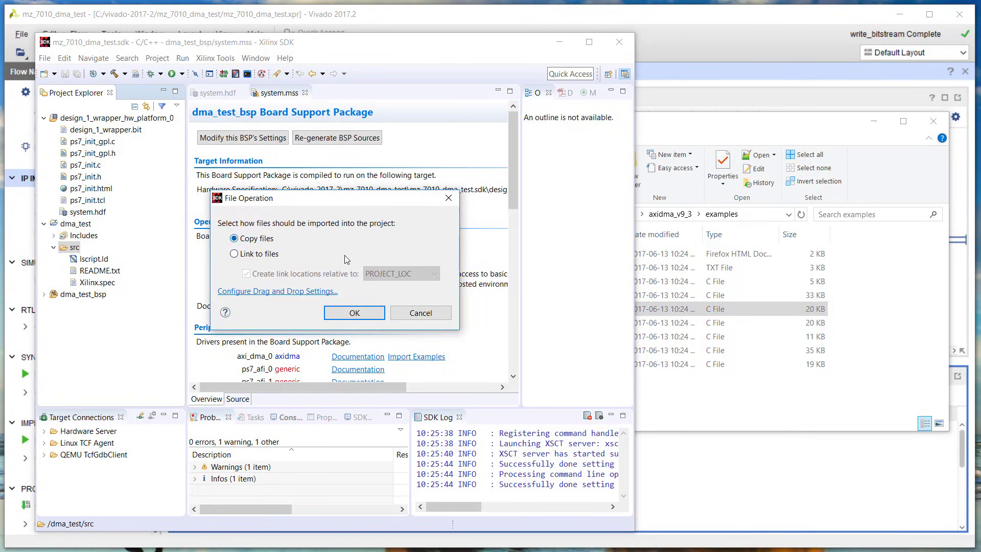
{"action": "left_click", "coordinate": [366, 313]}
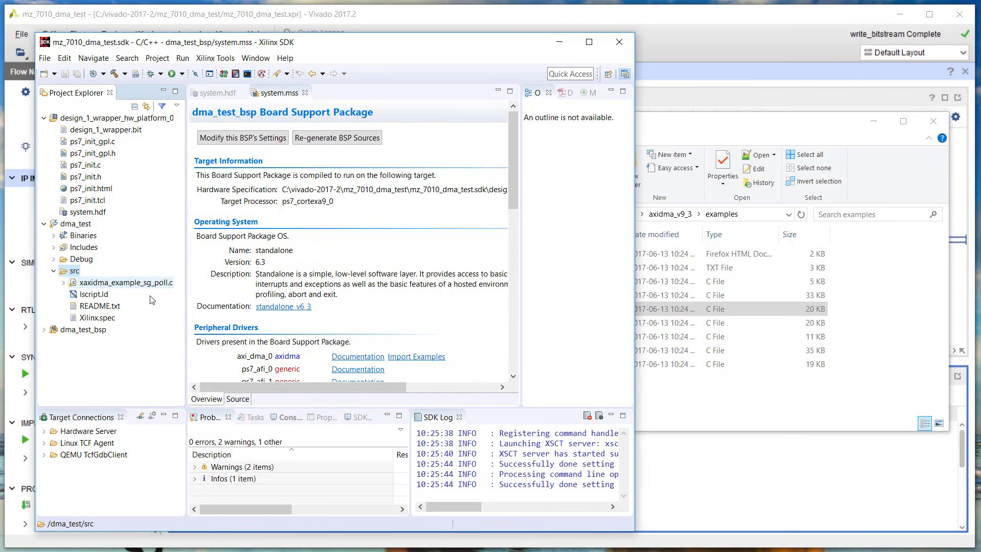
Check the build console output for dma_test and whether automatic building is enabled.
{"action": "left_click", "coordinate": [288, 420]}
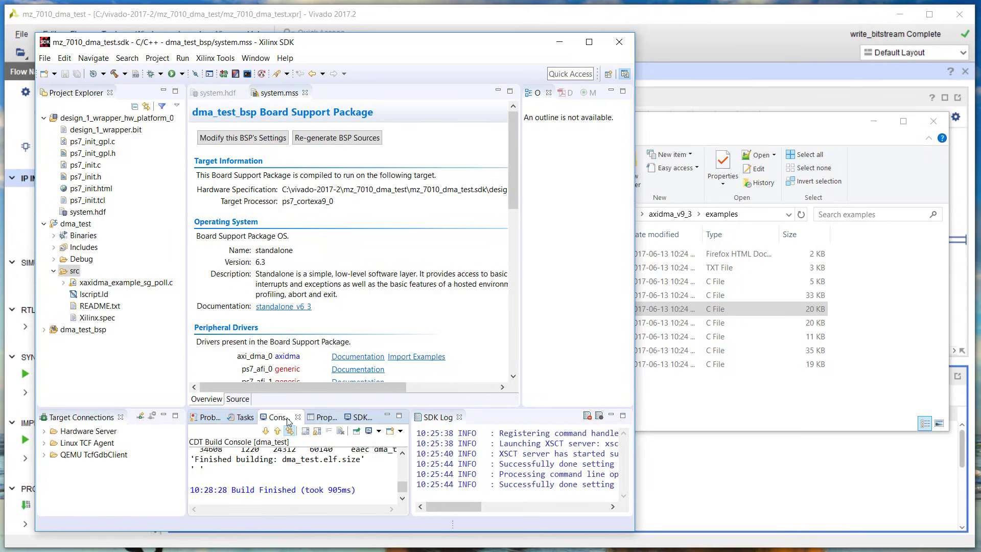
{"action": "left_click", "coordinate": [153, 59]}
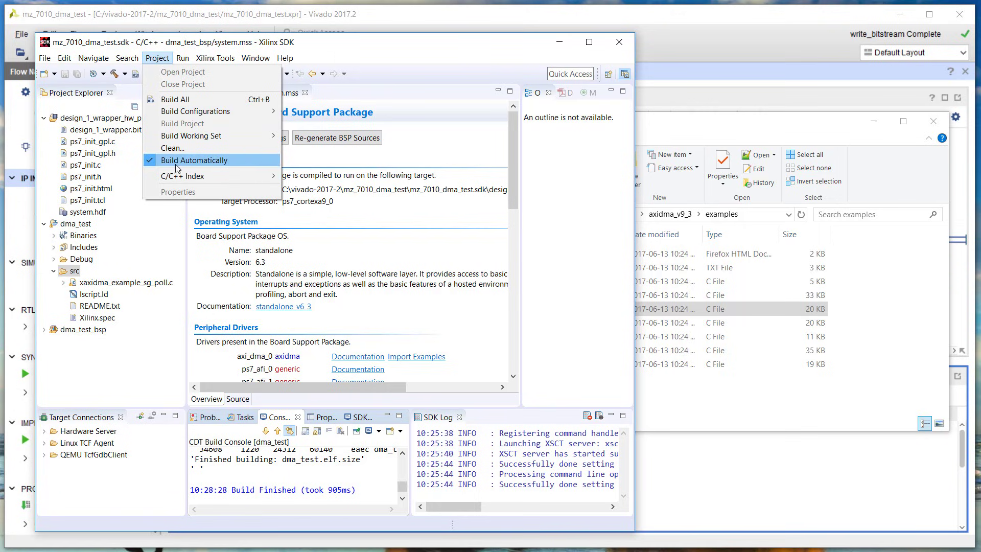
{"action": "left_click", "coordinate": [163, 58]}
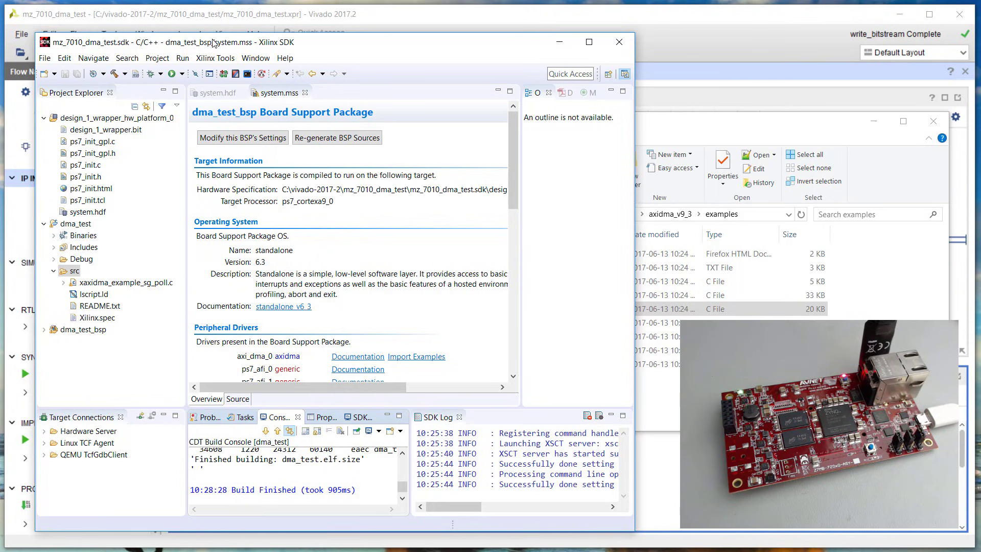
Program the FPGA with design_1_wrapper.bit over the Local connection, using Auto Detect for the device.
{"action": "left_click", "coordinate": [215, 60]}
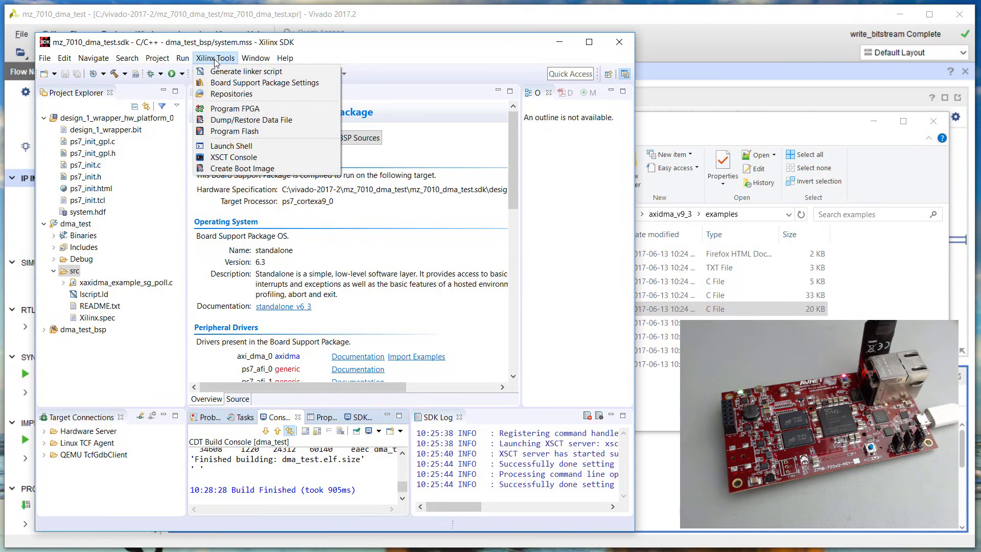
{"action": "left_click", "coordinate": [236, 113]}
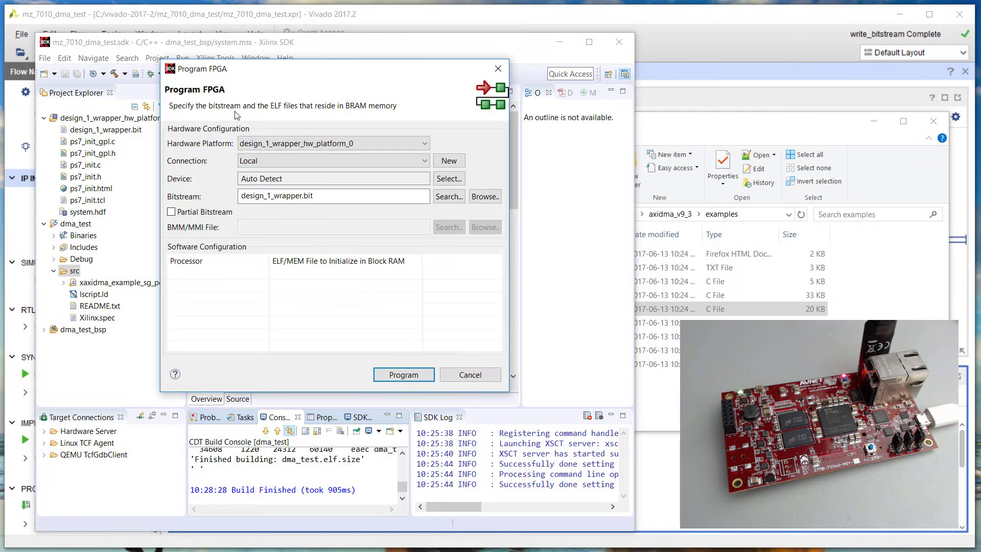
{"action": "left_click", "coordinate": [403, 375]}
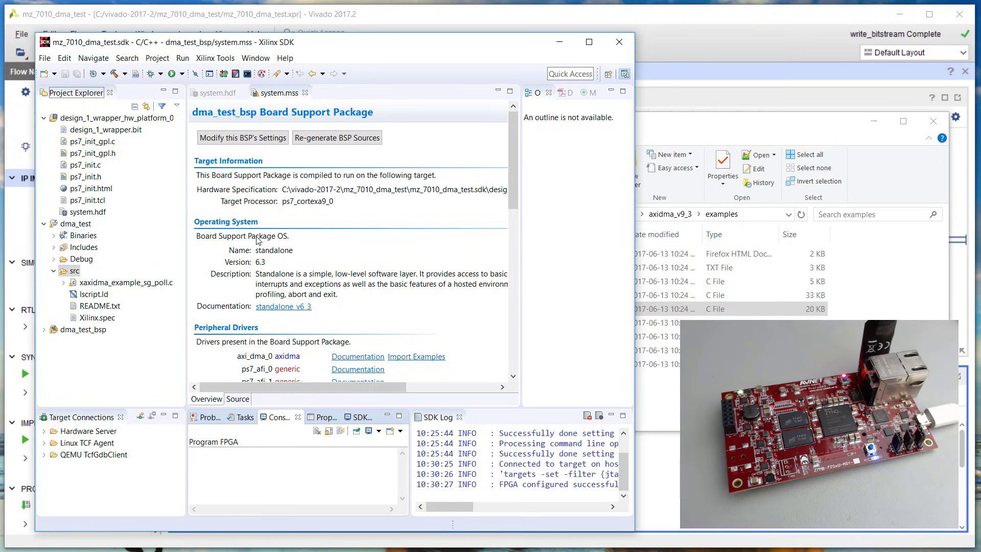
Switch to PuTTY, open the saved MicroZed-115200 session, and move the terminal window fully into view.
{"action": "left_click", "coordinate": [366, 550]}
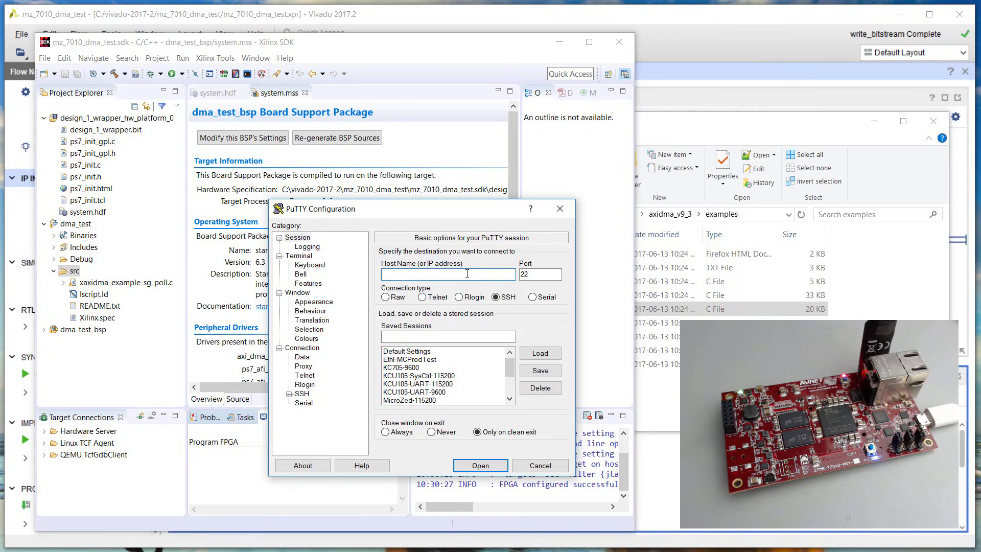
{"action": "left_click", "coordinate": [432, 400]}
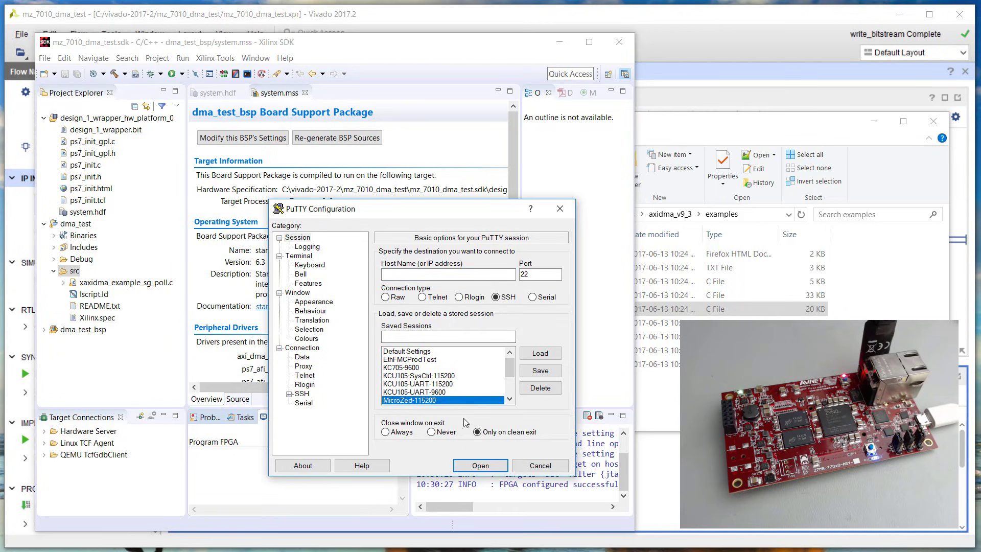
{"action": "left_click", "coordinate": [480, 466]}
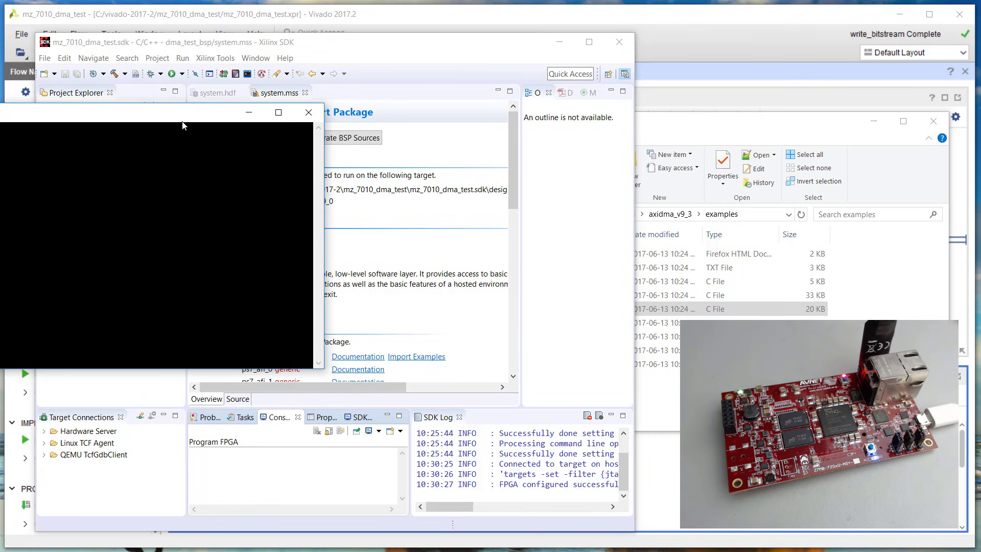
{"action": "left_click_drag", "start_coordinate": [183, 113], "coordinate": [822, 46]}
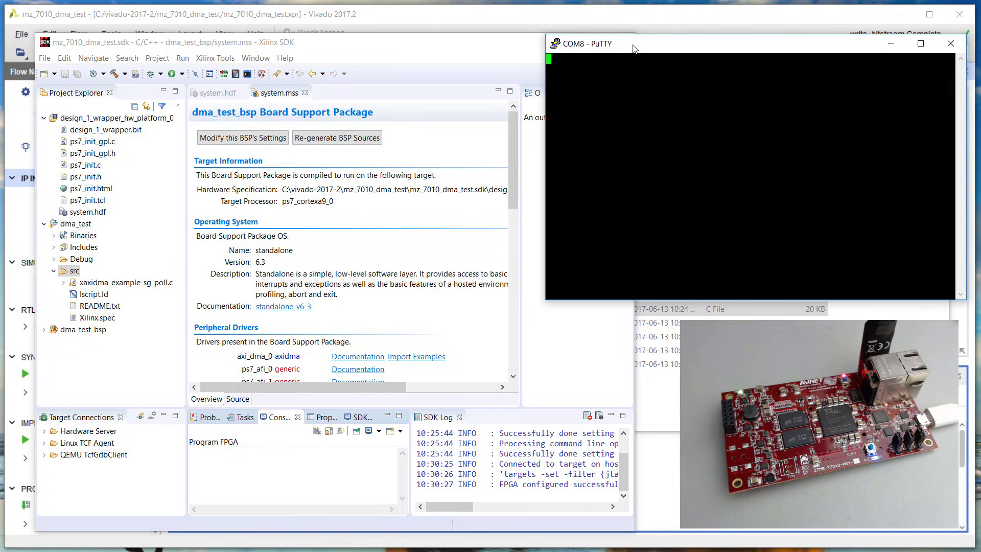
Return to the SDK, narrow its window to fit beside the PuTTY terminal, and select the dma_test project.
{"action": "left_click", "coordinate": [514, 46]}
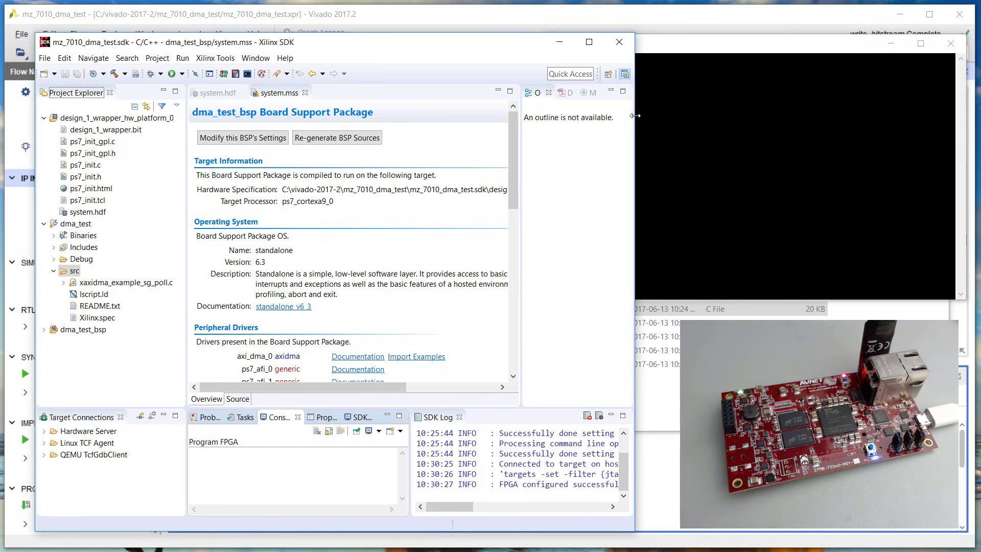
{"action": "left_click_drag", "start_coordinate": [635, 116], "coordinate": [540, 119]}
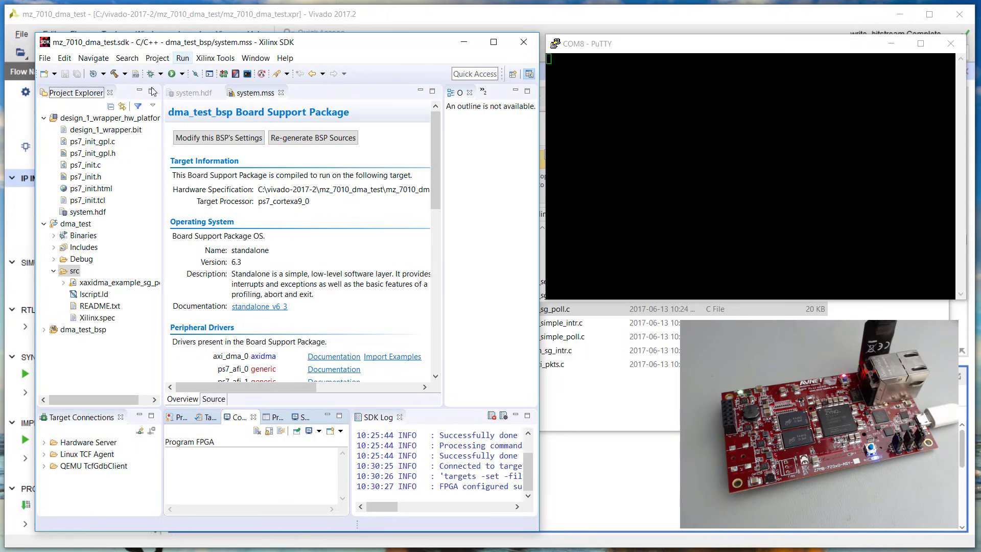
{"action": "left_click", "coordinate": [80, 224]}
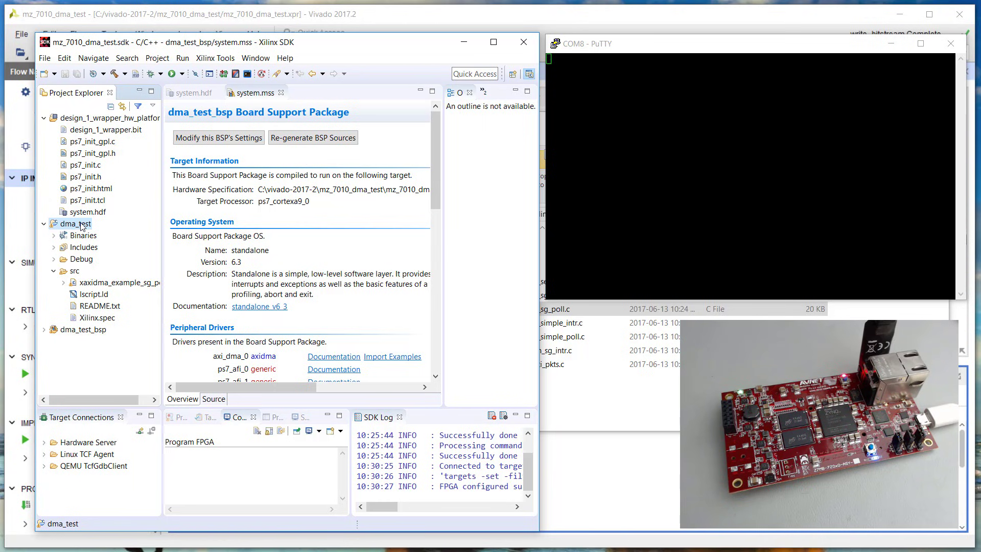
Run dma_test with a new Xilinx C/C++ application (System Debugger) configuration, and bring up the PuTTY terminal to check its output.
{"action": "left_click", "coordinate": [182, 74]}
{"action": "left_click", "coordinate": [188, 115]}
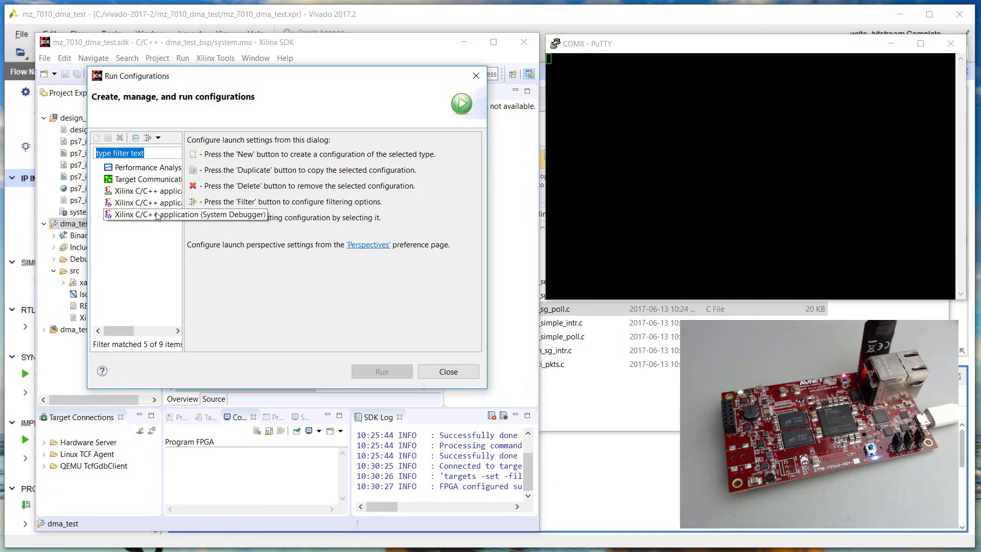
{"action": "left_click", "coordinate": [157, 215]}
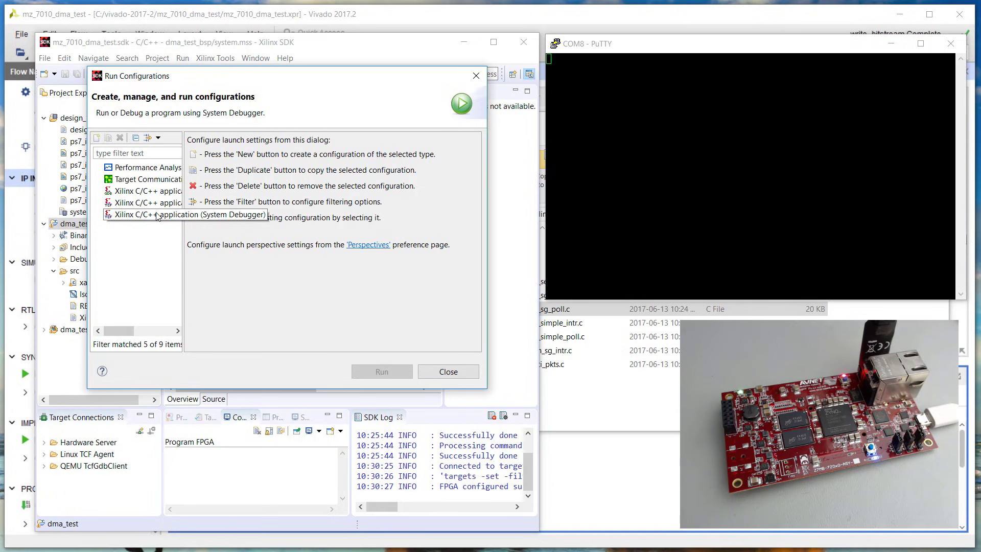
{"action": "double_click", "coordinate": [157, 215]}
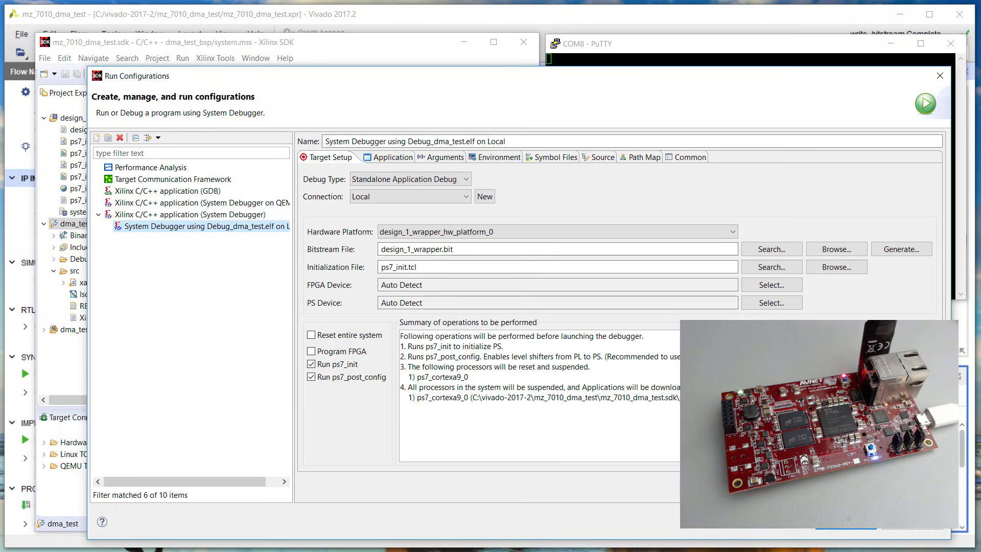
{"action": "left_click", "coordinate": [840, 530]}
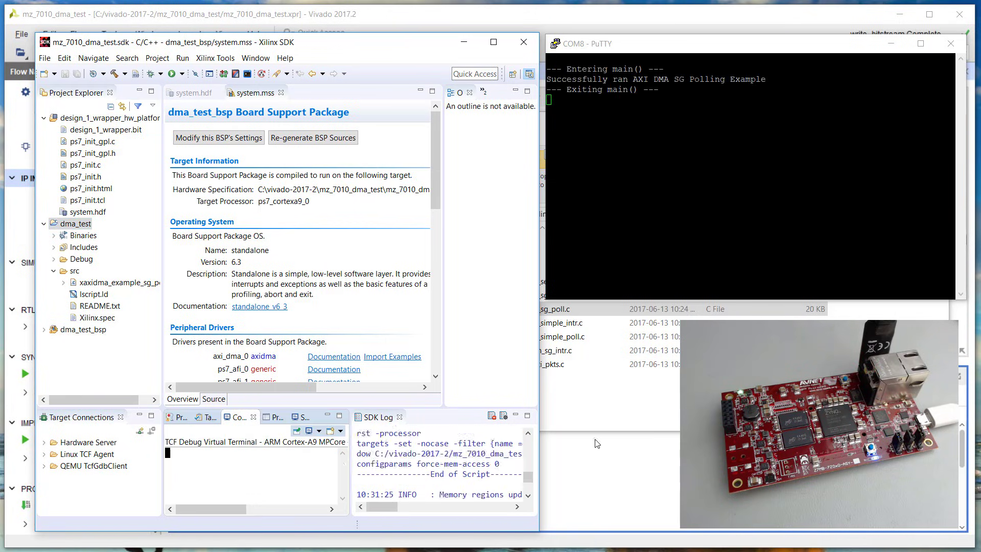
{"action": "left_click", "coordinate": [671, 48]}
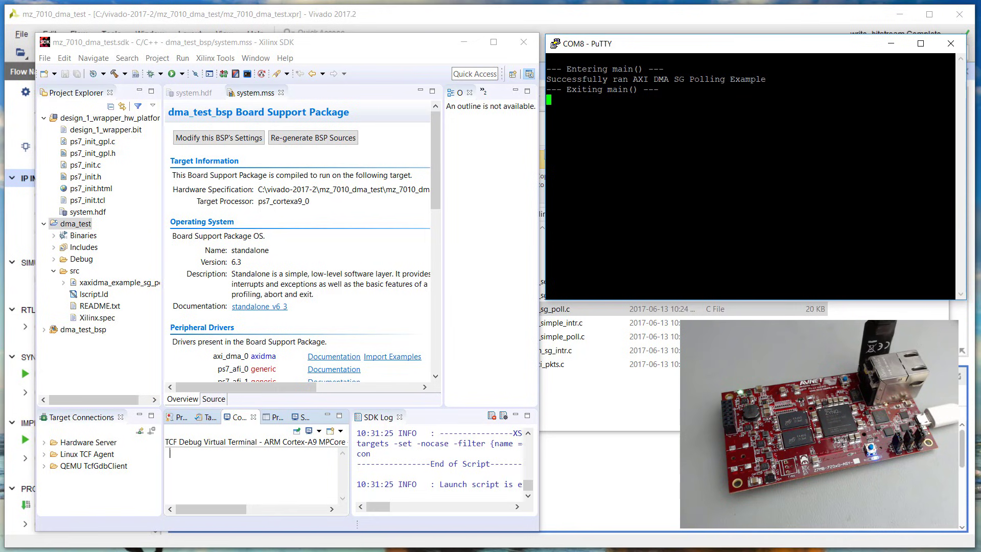
Create a standalone C application project named dma_test_int from the Empty Application template, with a new dma_test_int_bsp board support package.
{"action": "left_click", "coordinate": [315, 44]}
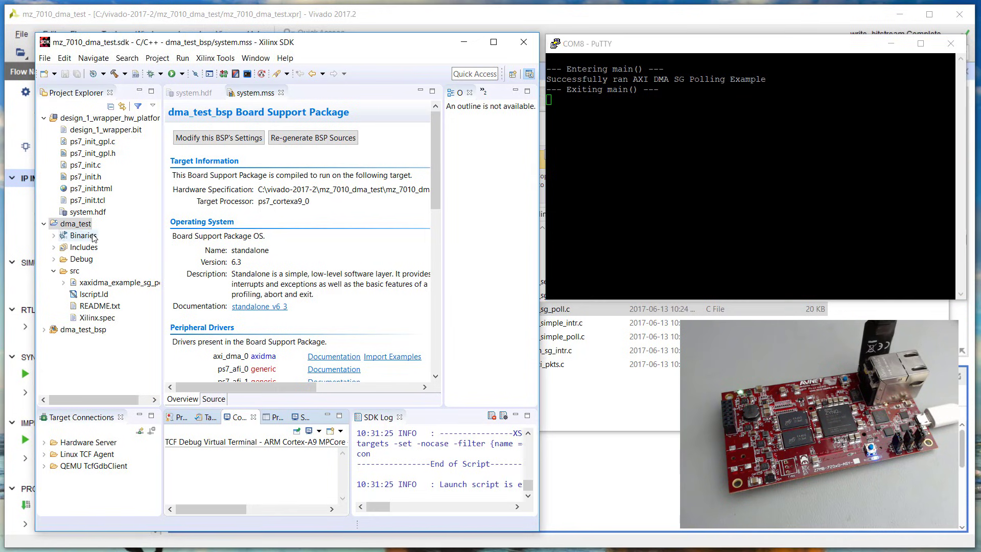
{"action": "left_click", "coordinate": [45, 58]}
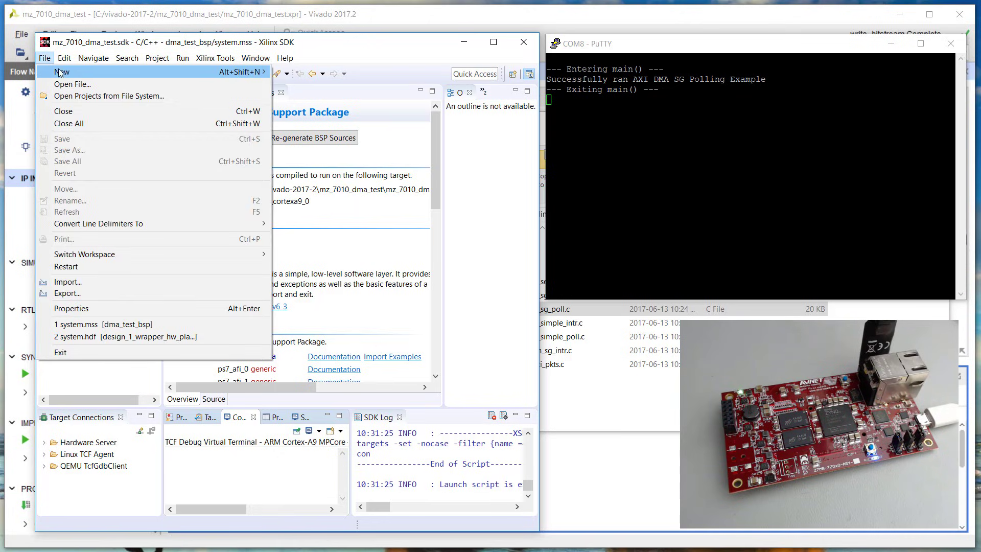
{"action": "mouse_move", "coordinate": [60, 72]}
{"action": "left_click", "coordinate": [287, 72]}
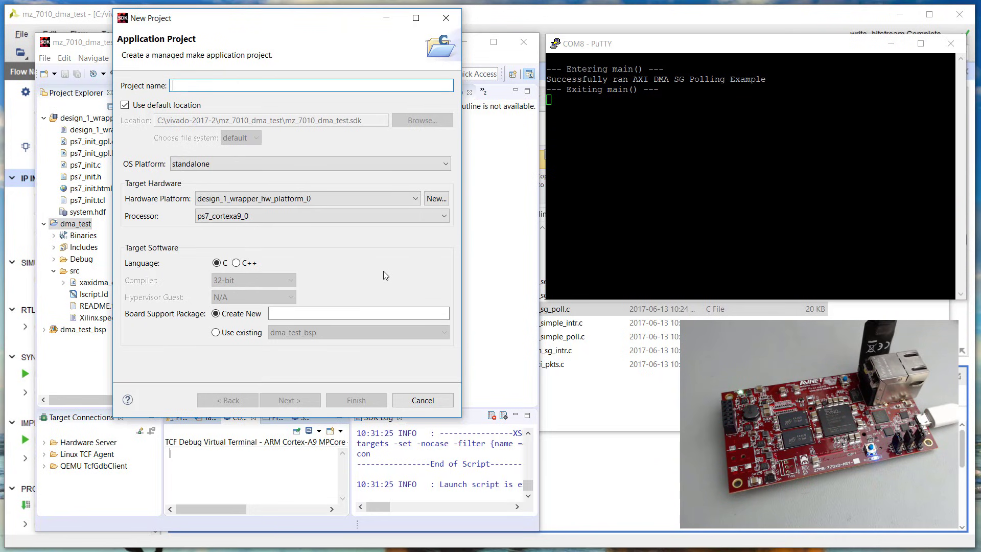
{"action": "type", "text": "dma_test_int"}
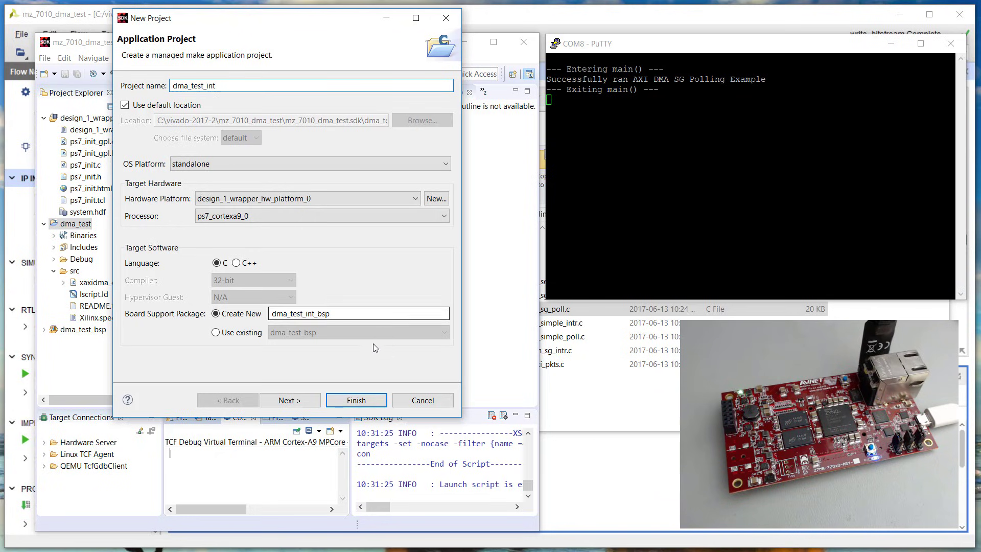
{"action": "left_click", "coordinate": [289, 400]}
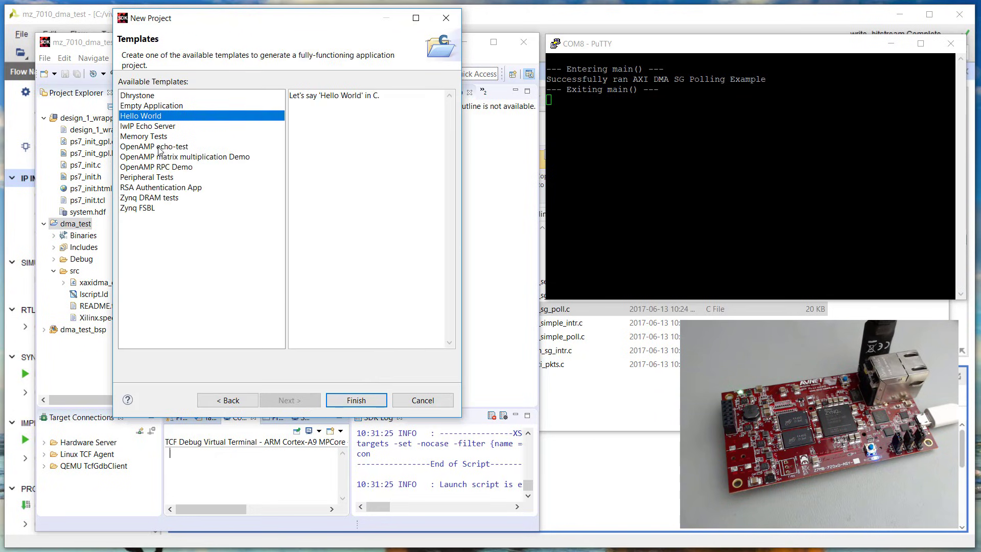
{"action": "left_click", "coordinate": [176, 105]}
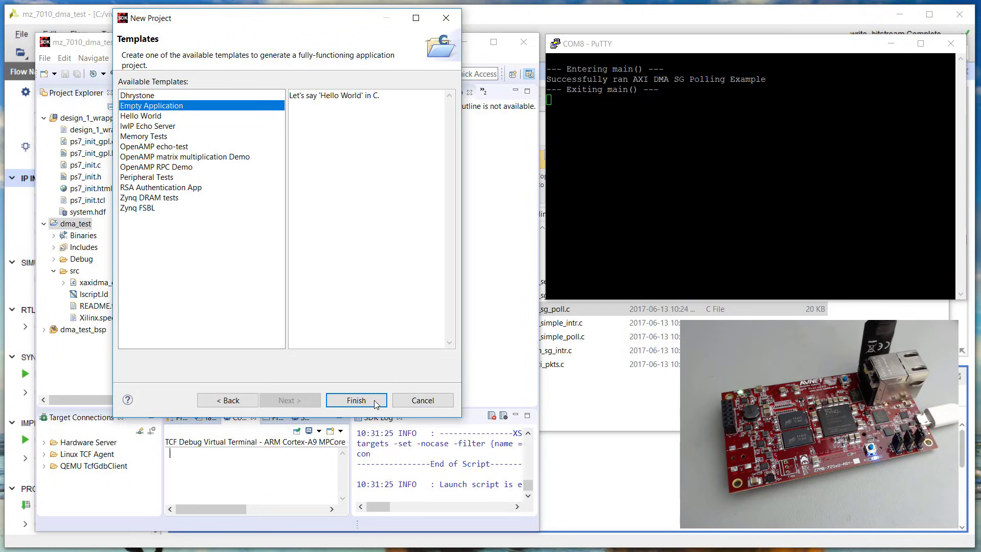
{"action": "left_click", "coordinate": [386, 414]}
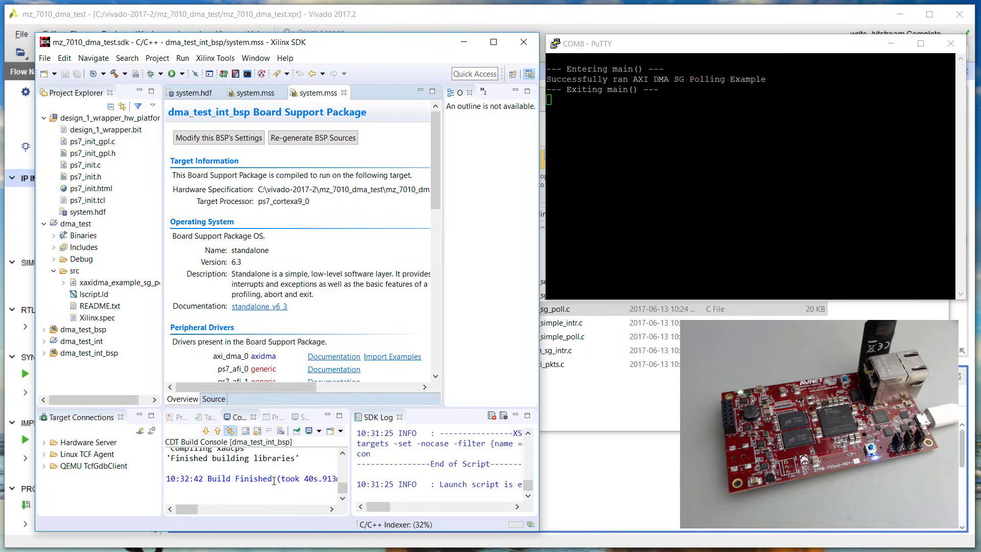
Copy xaxidma_example_sg_intr.c from the axidma_v9_3 examples folder into the src folder of dma_test_int.
{"action": "left_click", "coordinate": [44, 342]}
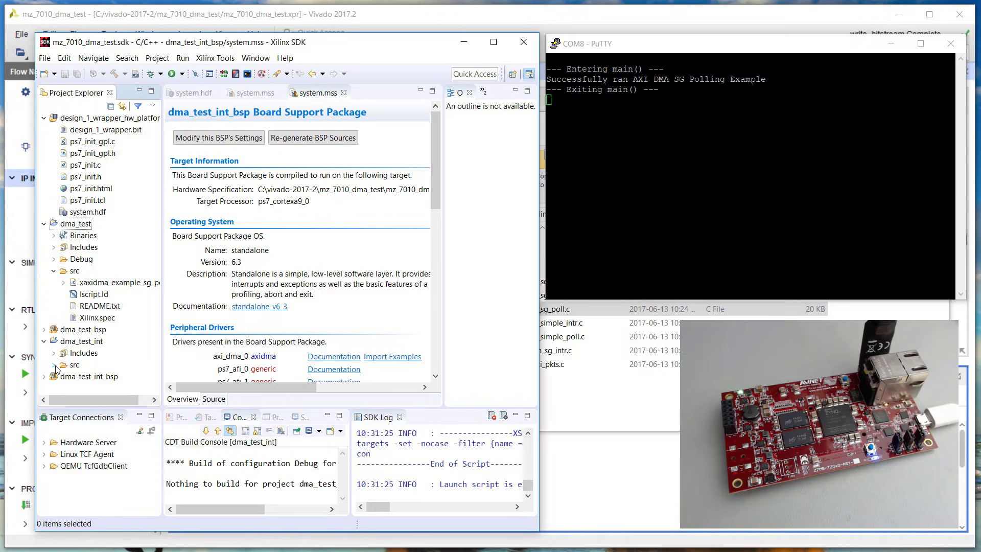
{"action": "left_click", "coordinate": [54, 364]}
{"action": "scroll", "coordinate": [96, 358], "scroll_direction": "down", "scroll_amount": 1}
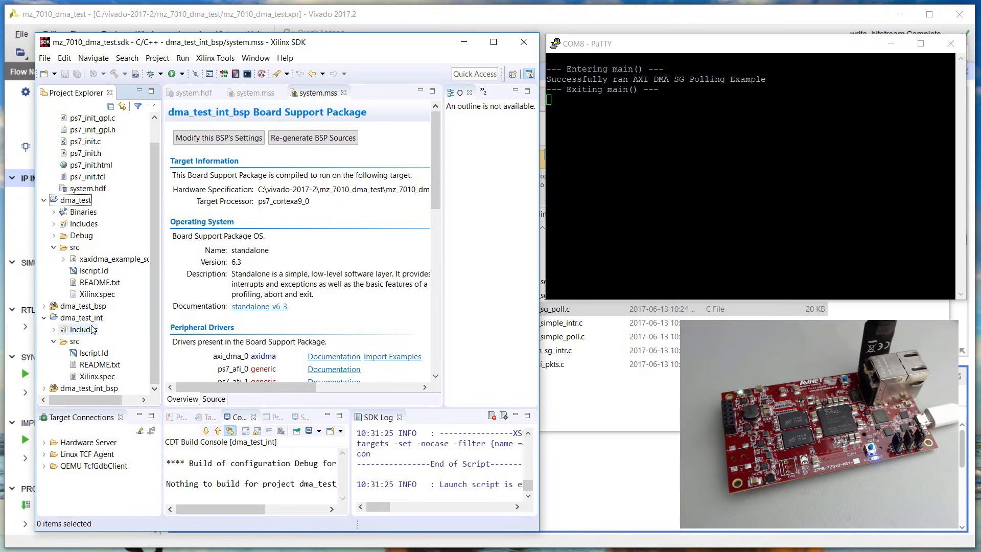
{"action": "left_click", "coordinate": [74, 342]}
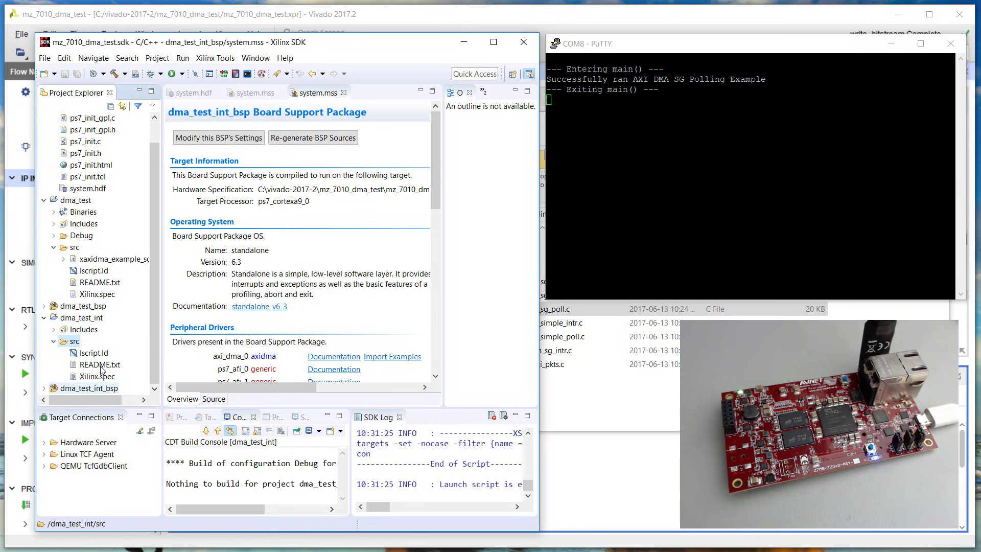
{"action": "left_click", "coordinate": [664, 414]}
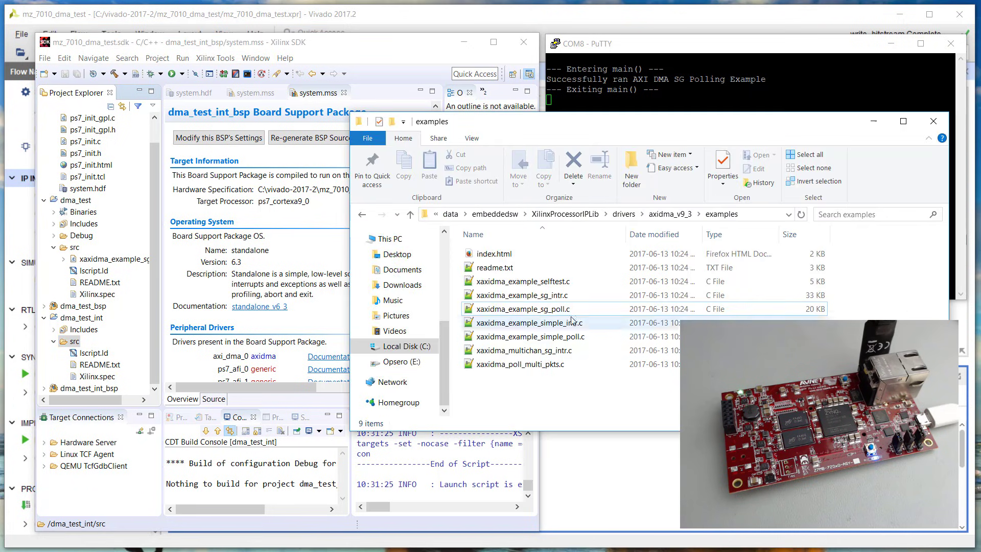
{"action": "left_click", "coordinate": [552, 296]}
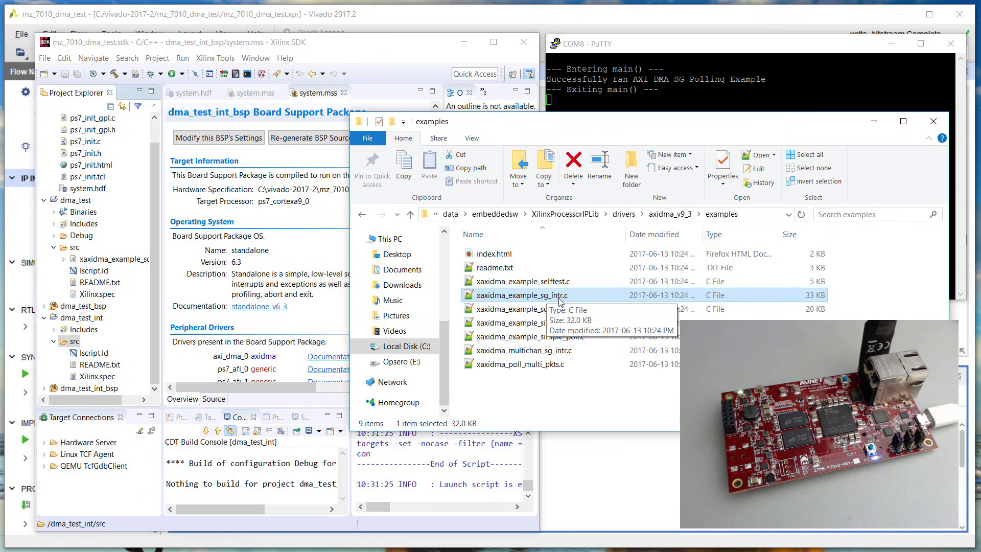
{"action": "left_click_drag", "start_coordinate": [534, 298], "coordinate": [72, 346]}
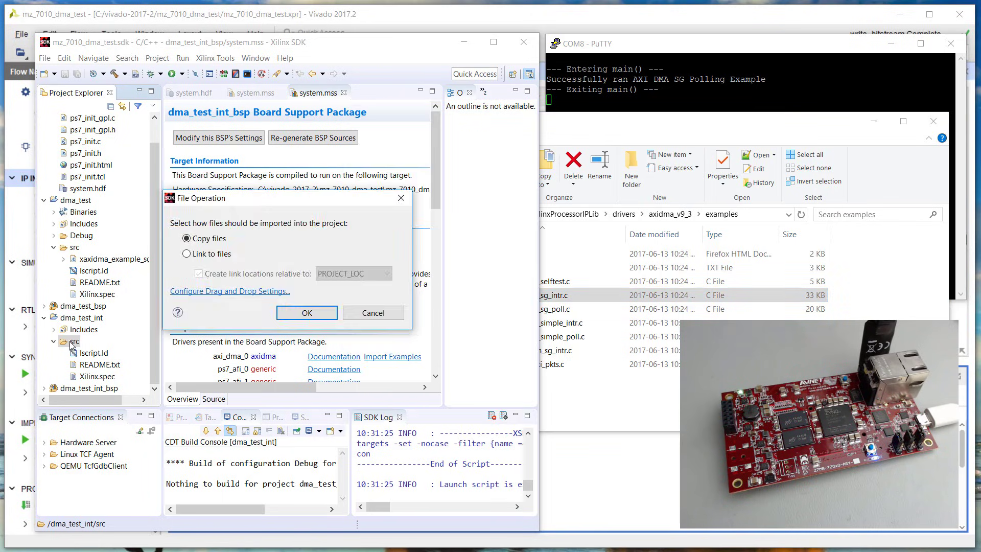
{"action": "left_click", "coordinate": [305, 313]}
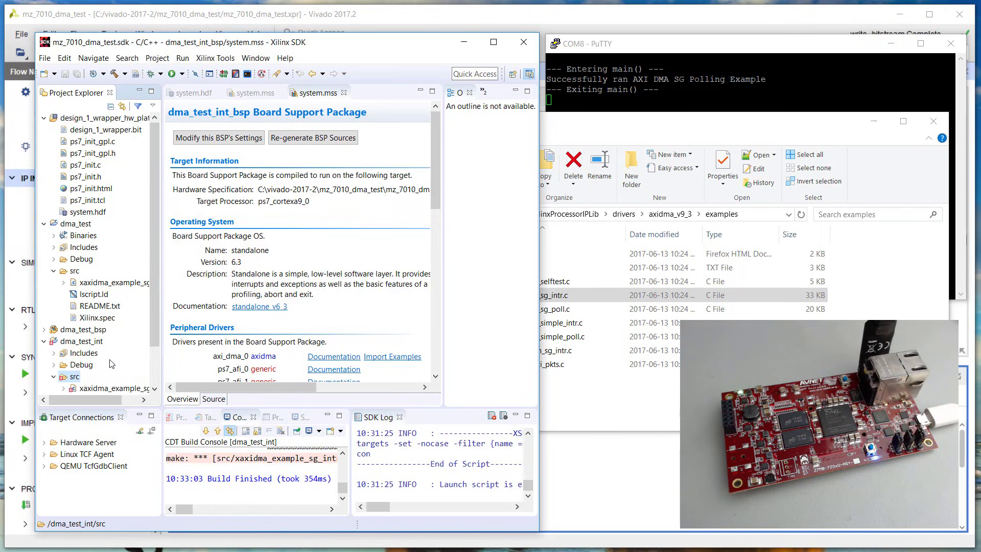
Open xaxidma_example_sg_intr.c from dma_test_int for editing and widen the SDK window to show more of the code.
{"action": "scroll", "coordinate": [131, 346], "scroll_direction": "down", "scroll_amount": 2}
{"action": "left_click", "coordinate": [122, 344]}
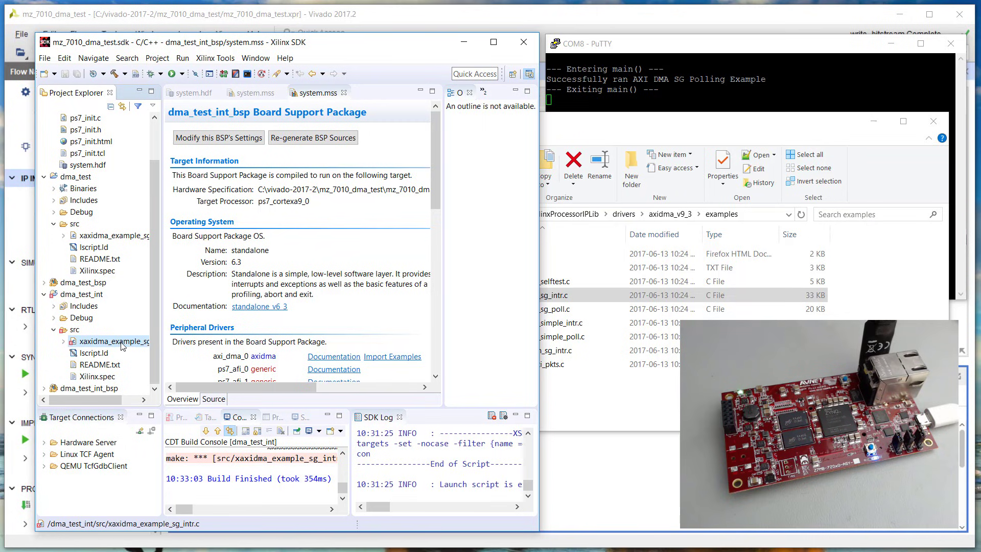
{"action": "double_click", "coordinate": [122, 343]}
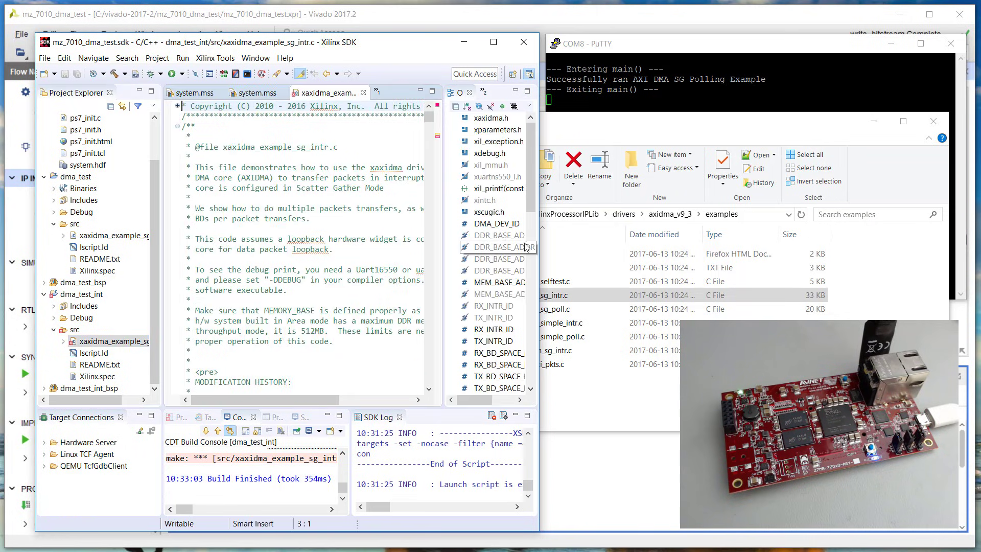
{"action": "left_click_drag", "start_coordinate": [539, 245], "coordinate": [787, 230]}
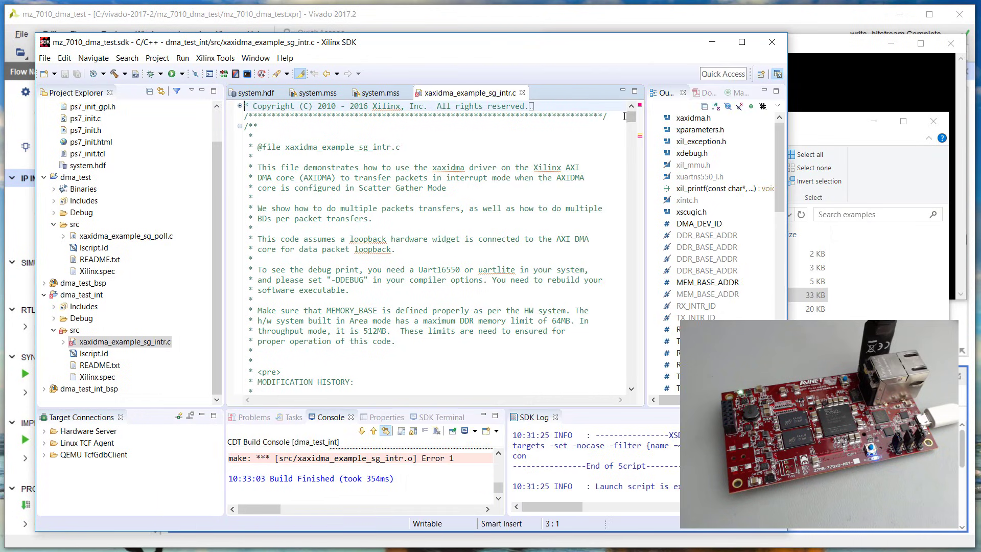
Go to the build errors in xaxidma_example_sg_intr.c and examine the error on the XPAR_FABRIC_AXIDMA_0_S2MM_INTROUT_VEC_ID definition of RX_INTR_ID.
{"action": "left_click", "coordinate": [632, 136]}
{"action": "left_click", "coordinate": [632, 137]}
{"action": "scroll", "coordinate": [360, 188], "scroll_direction": "down", "scroll_amount": 5}
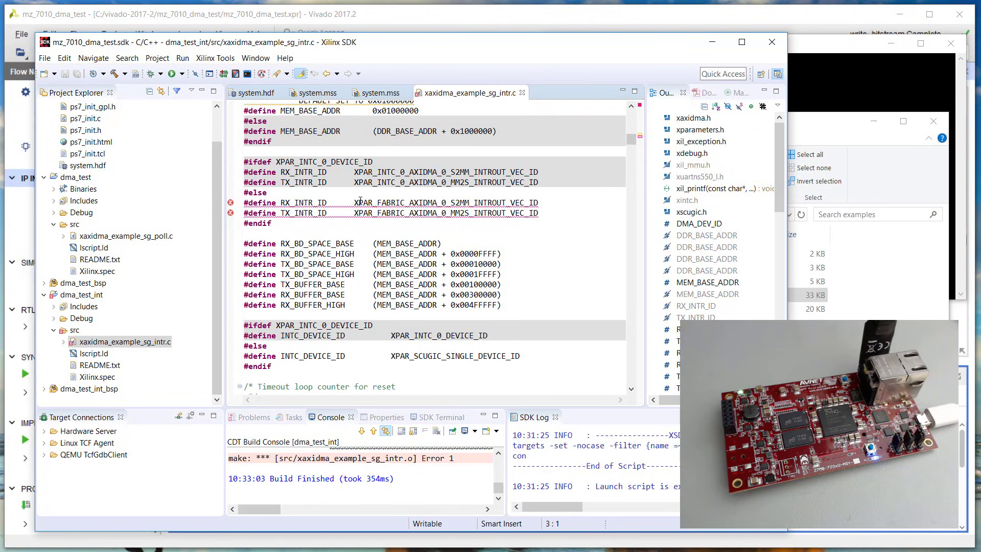
{"action": "left_click", "coordinate": [517, 203]}
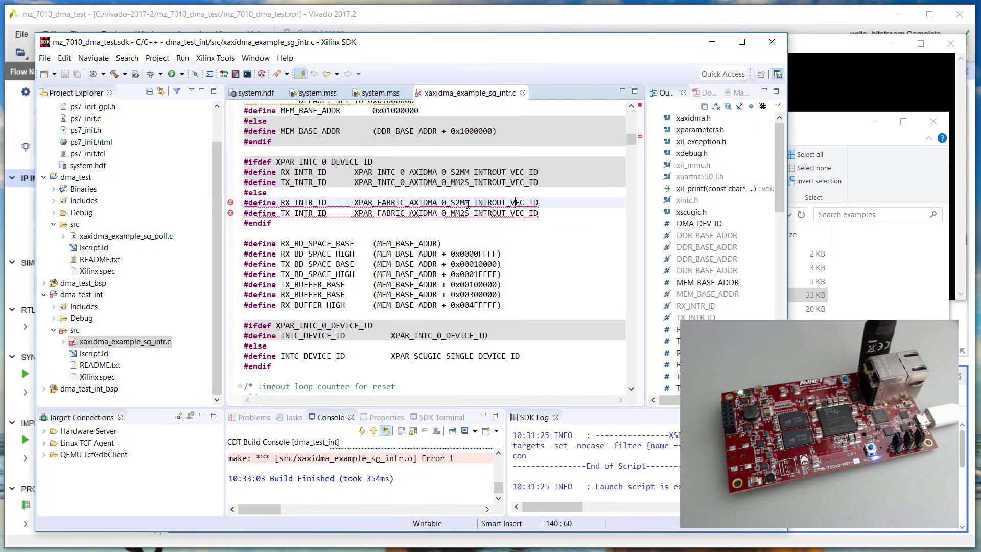
{"action": "double_click", "coordinate": [469, 203]}
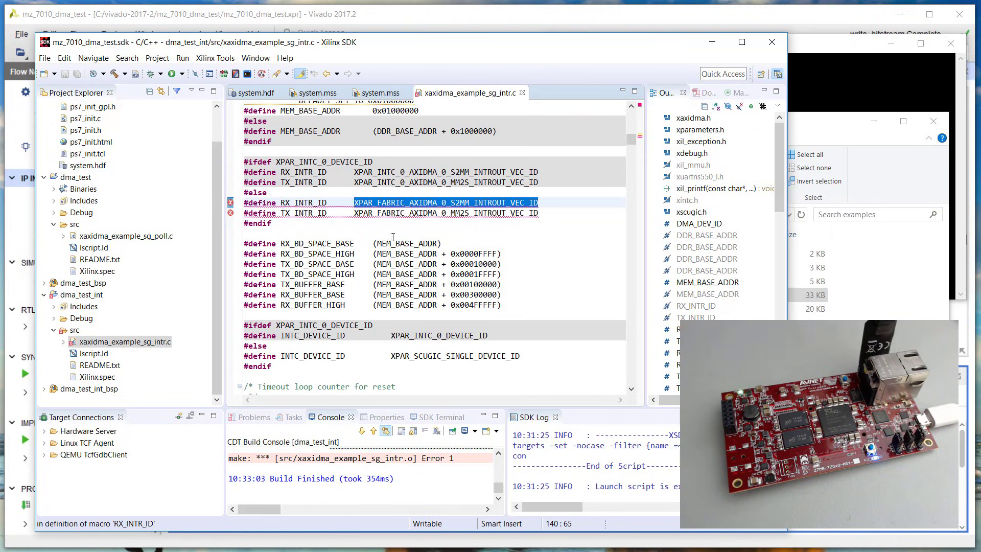
{"action": "mouse_move", "coordinate": [329, 202]}
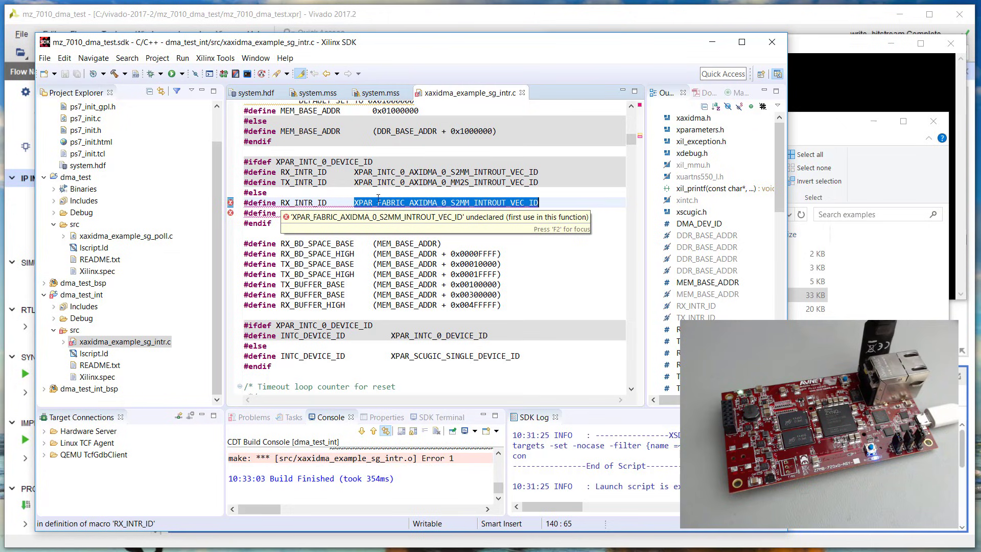
{"action": "left_click", "coordinate": [552, 206]}
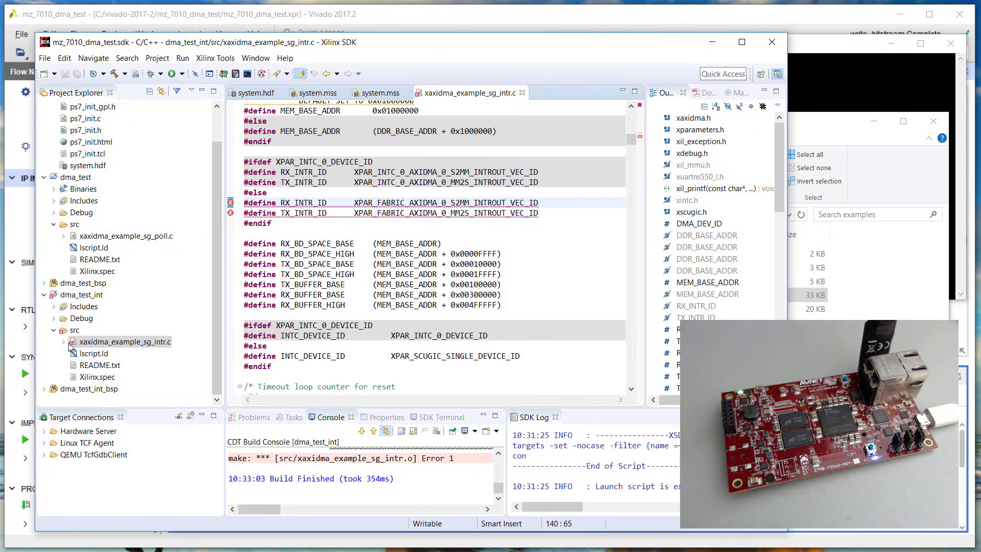
Open xparameters.h from the ps7_cortexa9_0 include folder of dma_test_int_bsp.
{"action": "left_click", "coordinate": [44, 390]}
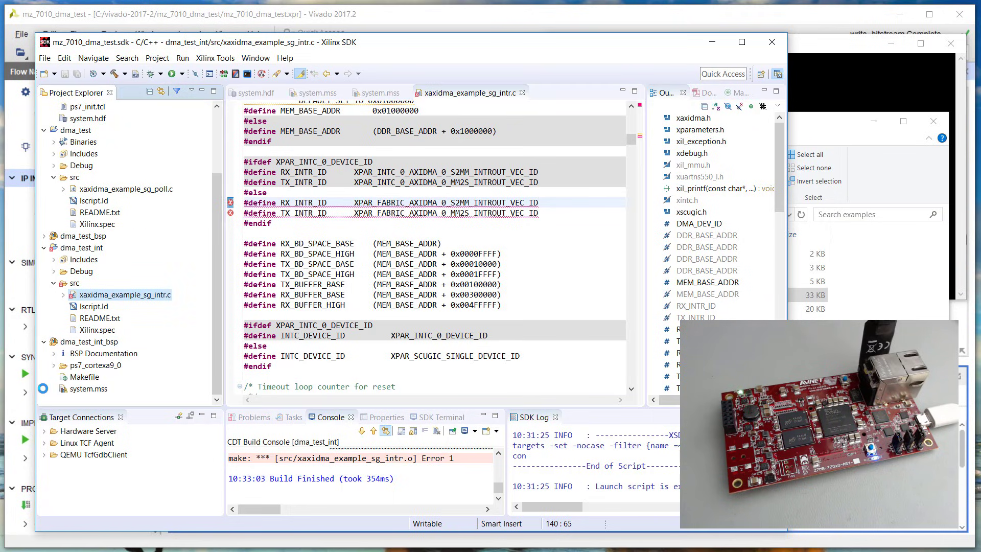
{"action": "left_click", "coordinate": [54, 365]}
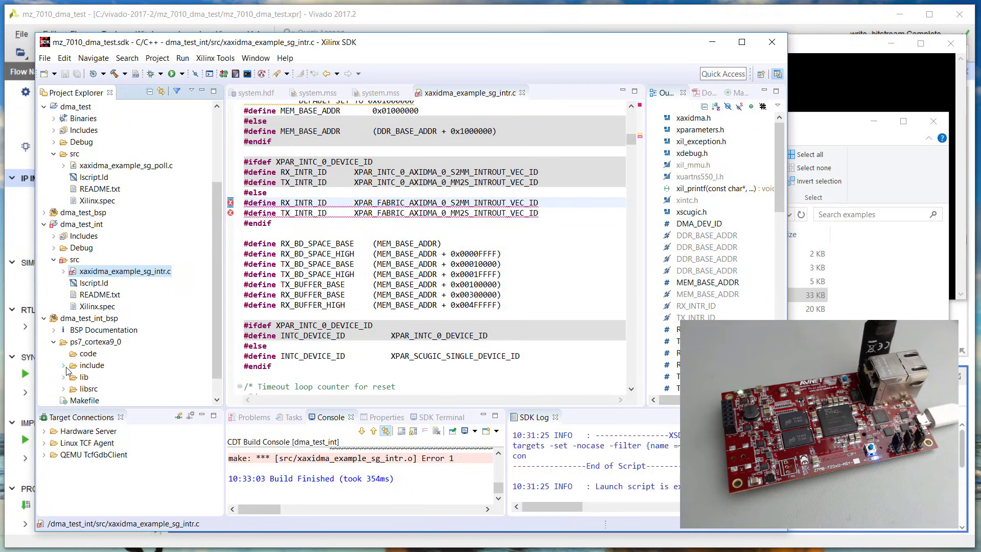
{"action": "left_click", "coordinate": [64, 365]}
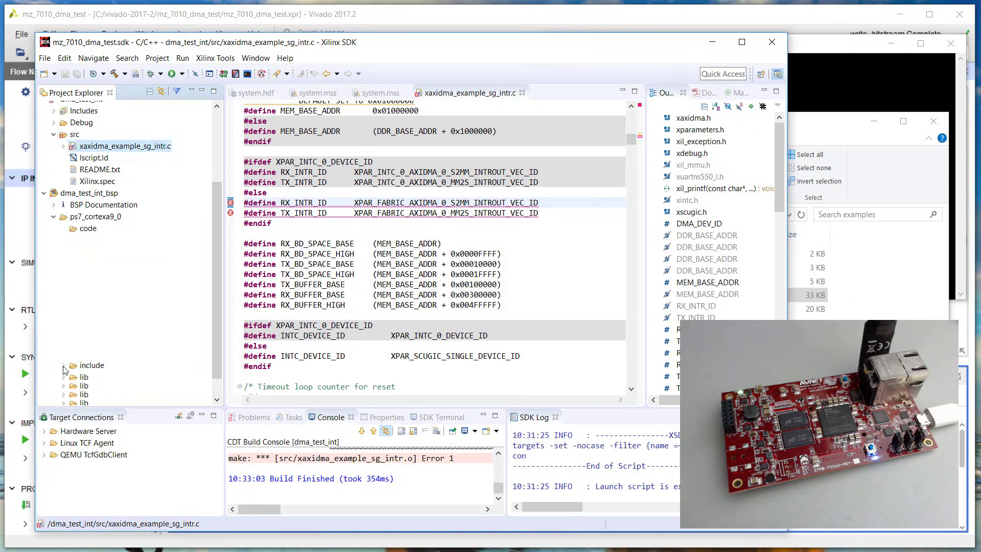
{"action": "scroll", "coordinate": [73, 369], "scroll_direction": "down", "scroll_amount": 5}
{"action": "scroll", "coordinate": [73, 369], "scroll_direction": "down", "scroll_amount": 7}
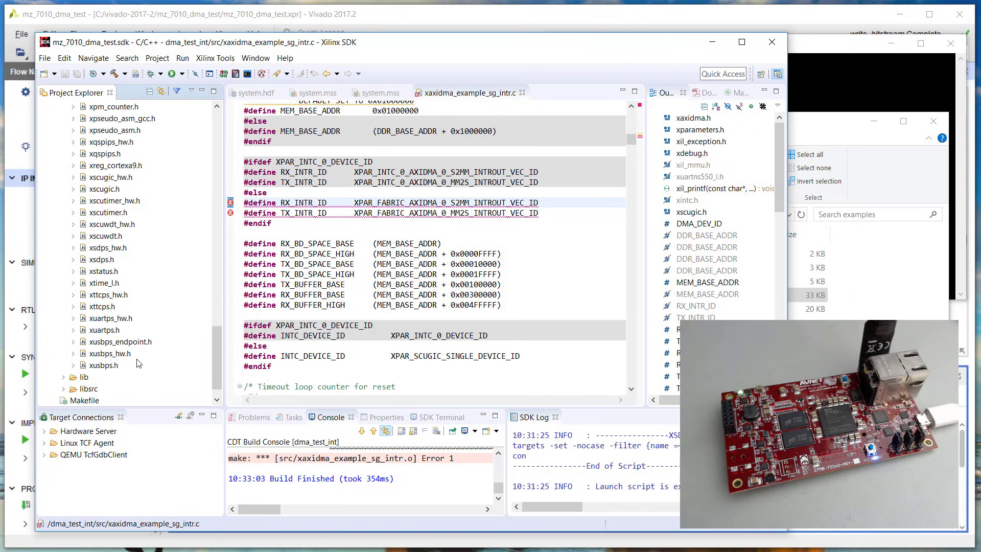
{"action": "scroll", "coordinate": [145, 325], "scroll_direction": "up", "scroll_amount": 4}
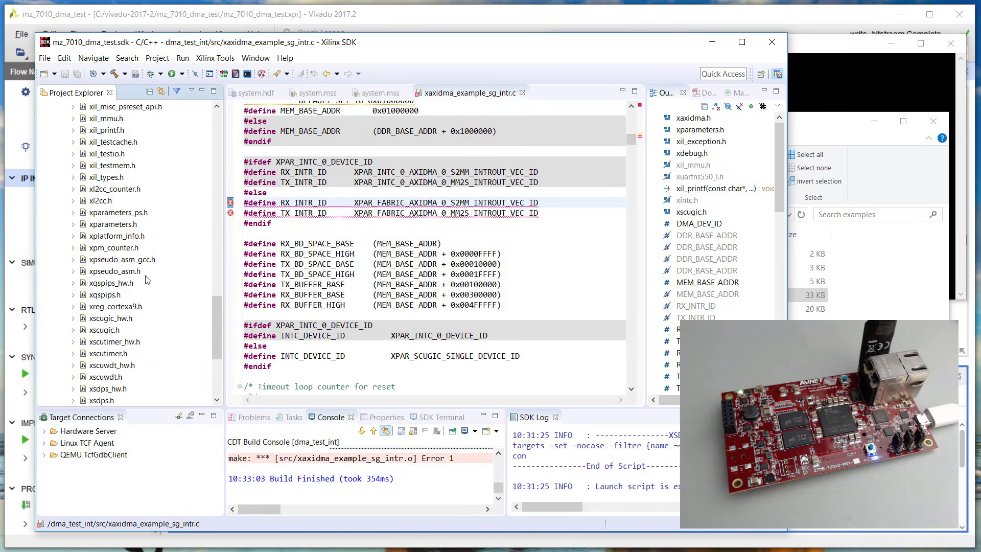
{"action": "double_click", "coordinate": [113, 224]}
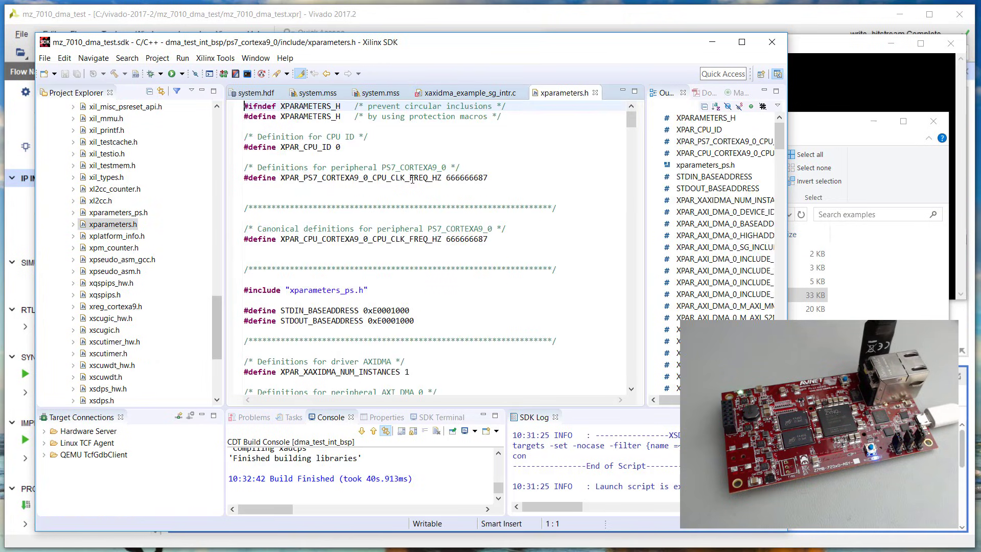
Search xparameters.h for S2MM, taken from the RX_INTR_ID definition, until reaching the fabric interrupt definitions connected to ps7_scugic_0.
{"action": "left_click", "coordinate": [472, 94]}
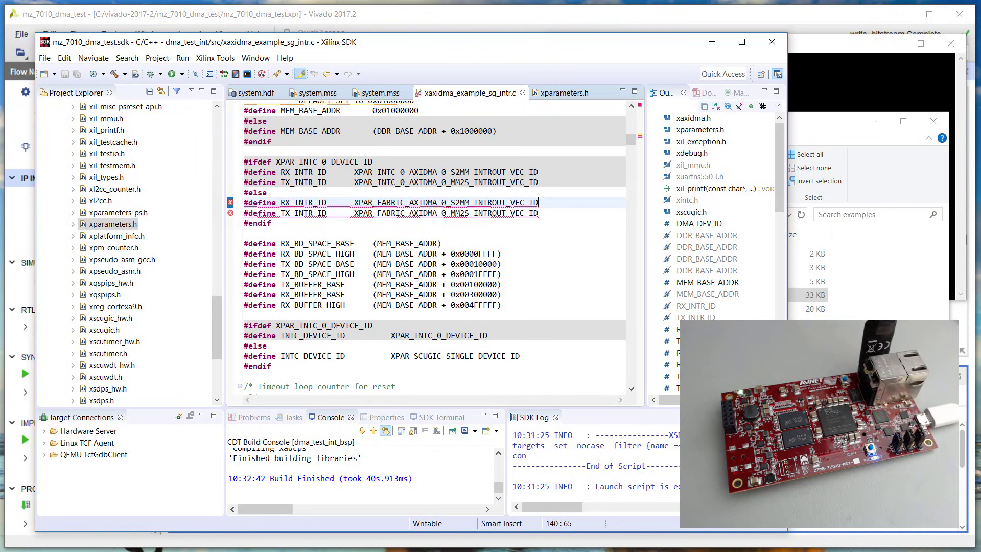
{"action": "left_click_drag", "start_coordinate": [450, 203], "coordinate": [469, 202]}
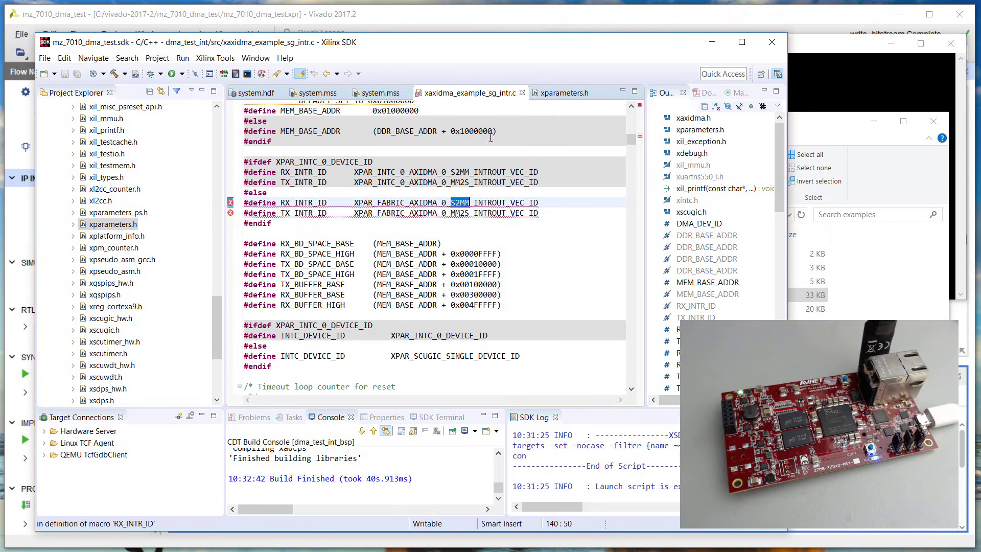
{"action": "left_click", "coordinate": [552, 94]}
{"action": "left_click", "coordinate": [492, 202]}
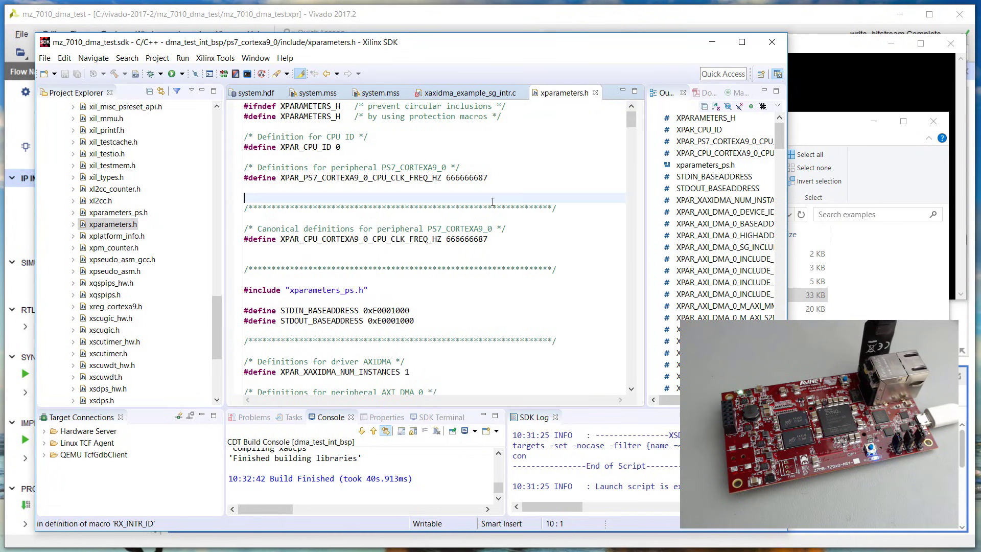
{"action": "key", "text": "ctrl+f"}
{"action": "left_click", "coordinate": [391, 308]}
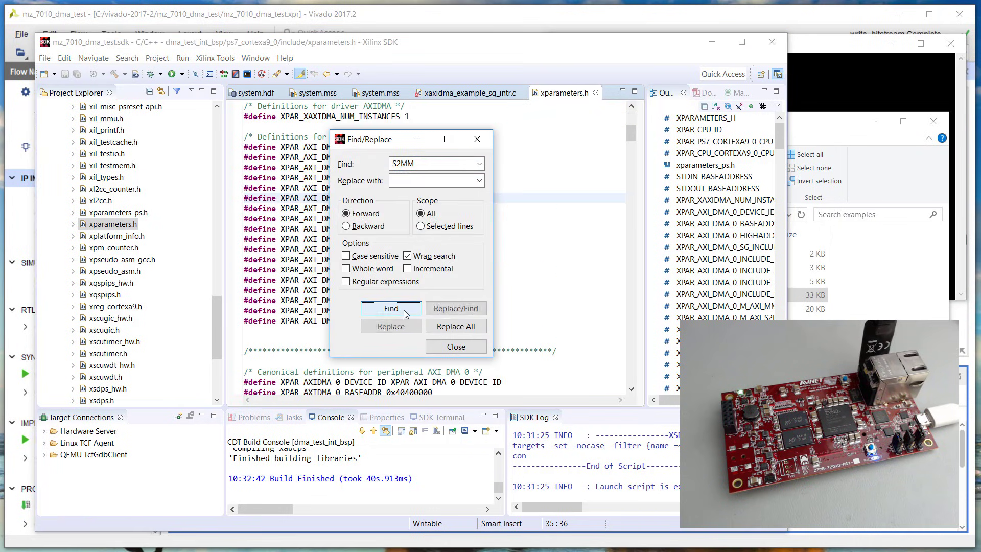
{"action": "left_click", "coordinate": [456, 346]}
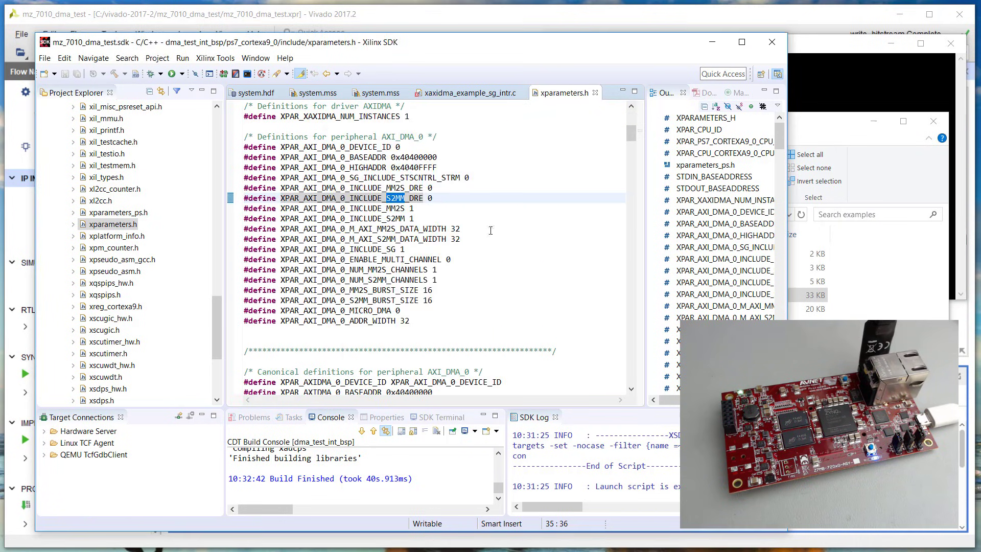
{"action": "key", "text": "ctrl+f"}
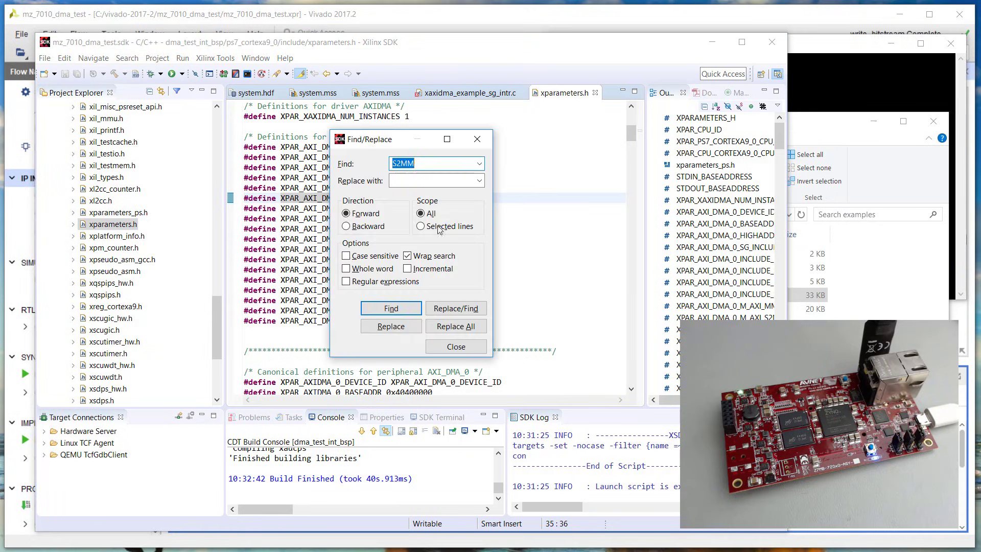
{"action": "left_click", "coordinate": [409, 312]}
{"action": "left_click", "coordinate": [409, 311]}
{"action": "left_click", "coordinate": [409, 312]}
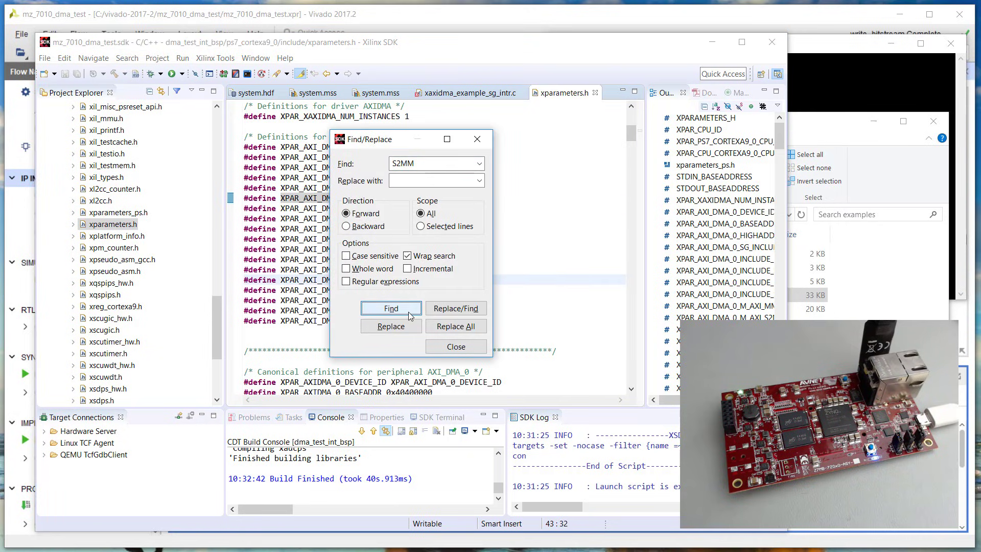
{"action": "left_click", "coordinate": [408, 312]}
{"action": "left_click", "coordinate": [409, 311]}
{"action": "left_click", "coordinate": [408, 312]}
{"action": "left_click", "coordinate": [409, 312]}
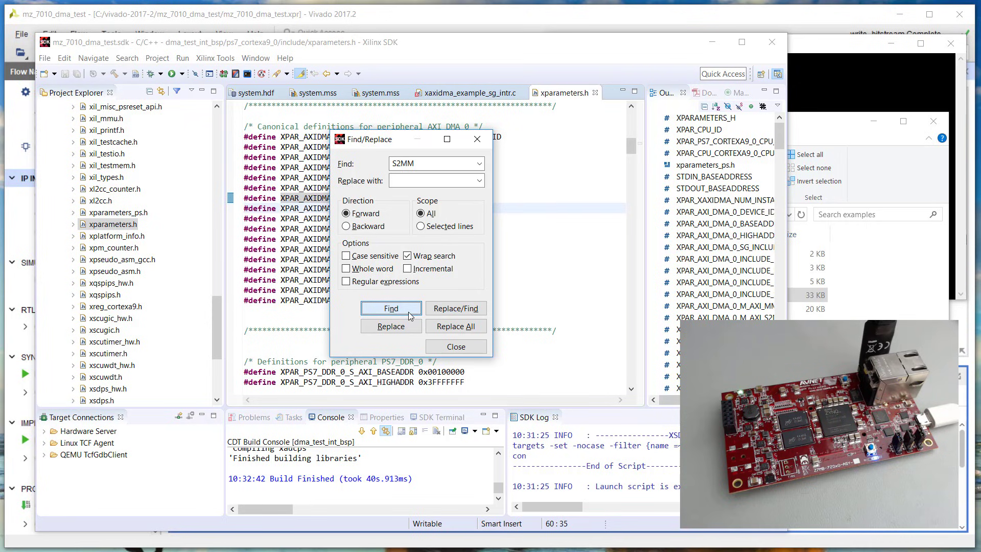
{"action": "left_click", "coordinate": [409, 312]}
{"action": "left_click", "coordinate": [409, 312]}
{"action": "left_click", "coordinate": [408, 312]}
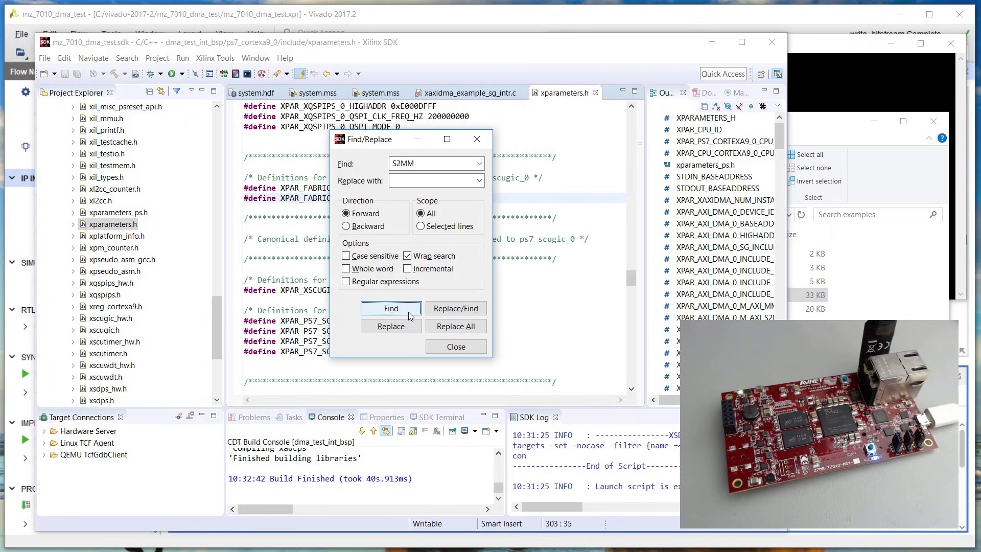
{"action": "left_click", "coordinate": [467, 347]}
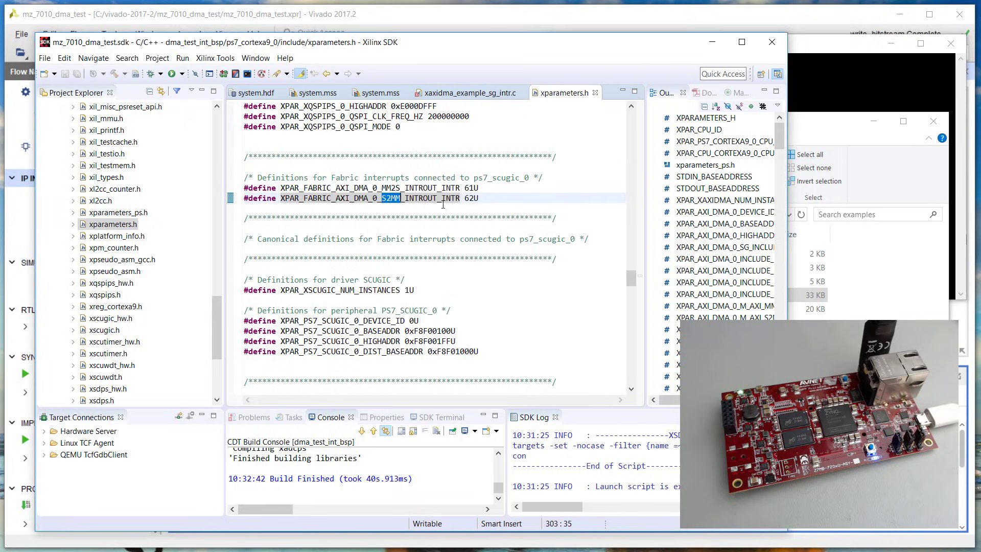
Replace the TX_INTR_ID value in xaxidma_example_sg_intr.c with XPAR_FABRIC_AXI_DMA_0_MM2S_INTROUT_INTR copied from xparameters.h.
{"action": "left_click", "coordinate": [345, 188]}
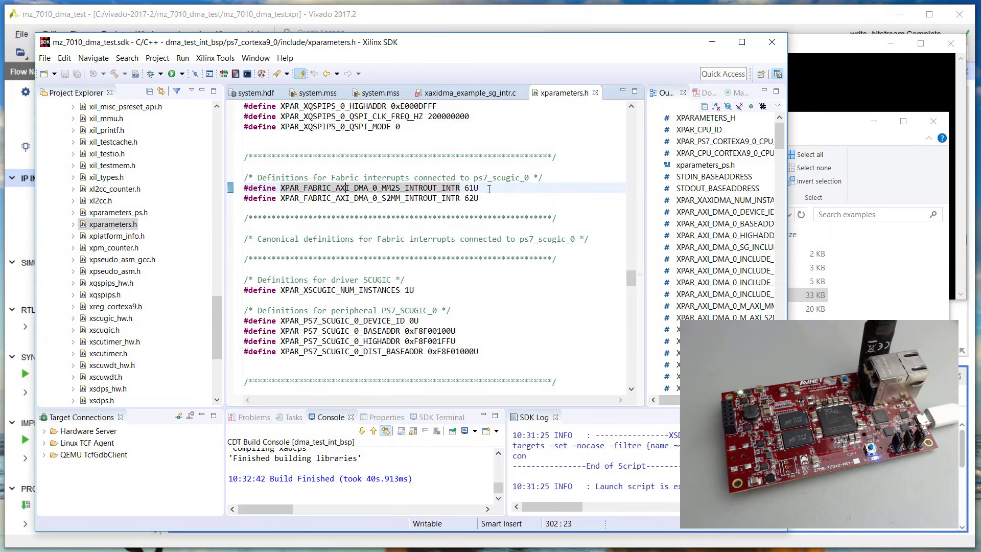
{"action": "left_click", "coordinate": [462, 92]}
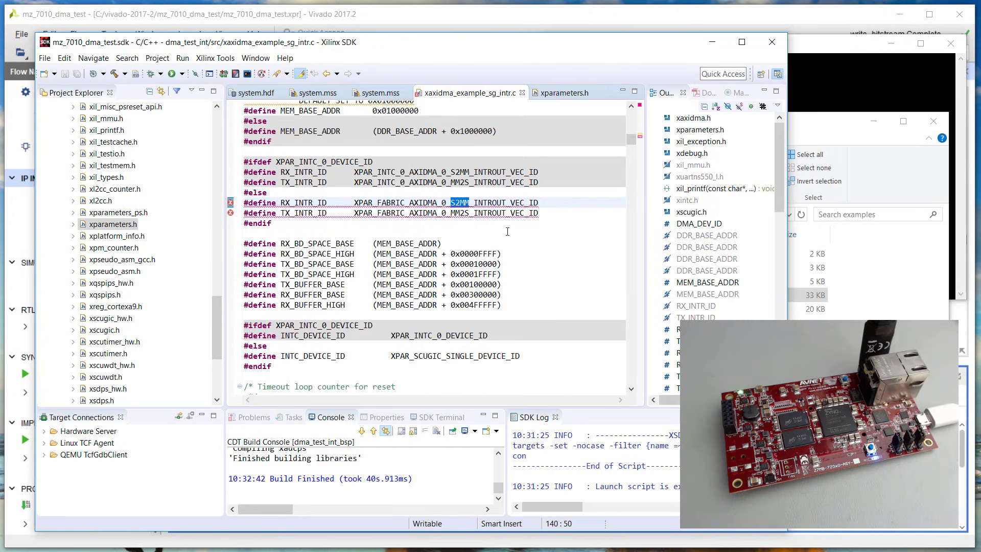
{"action": "left_click", "coordinate": [564, 93]}
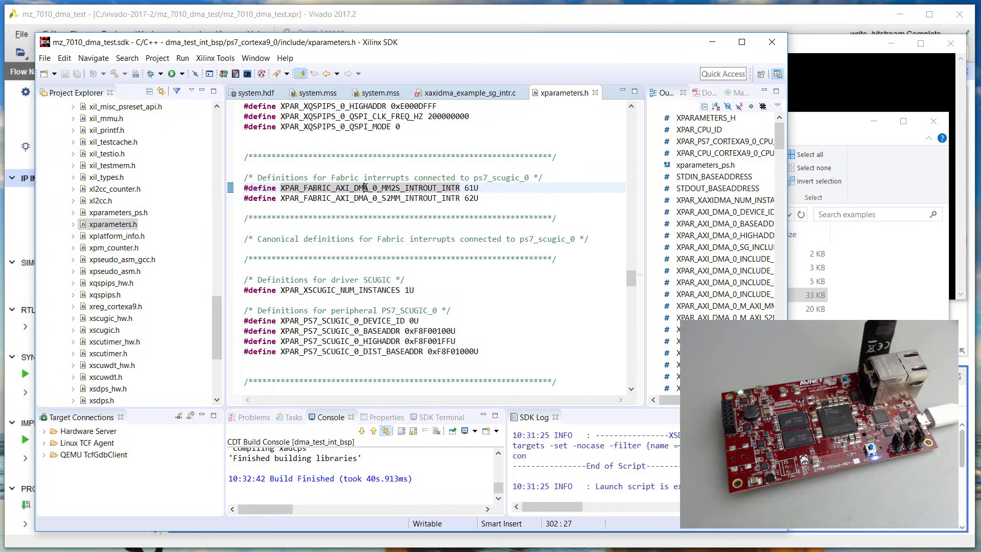
{"action": "double_click", "coordinate": [365, 187]}
{"action": "key", "text": "ctrl+c"}
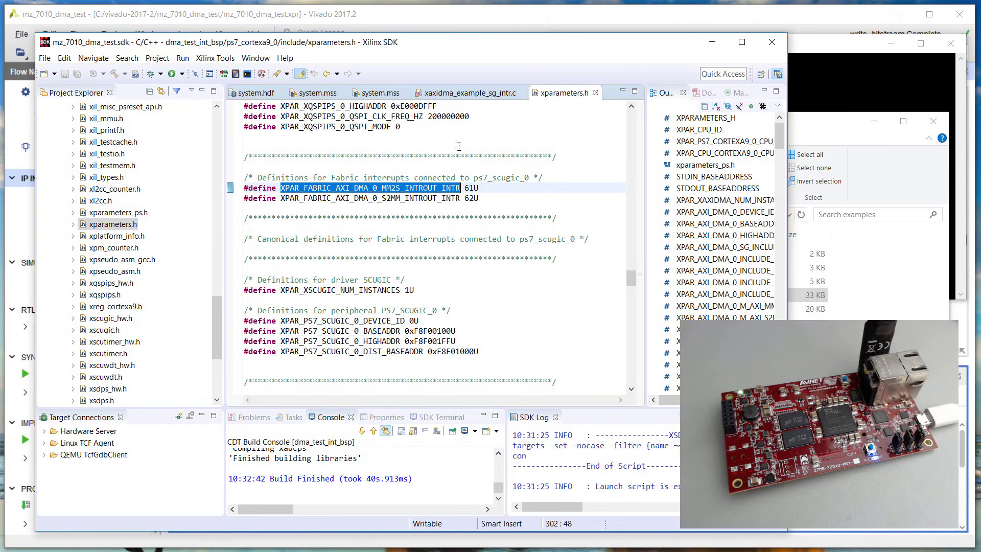
{"action": "left_click", "coordinate": [463, 94]}
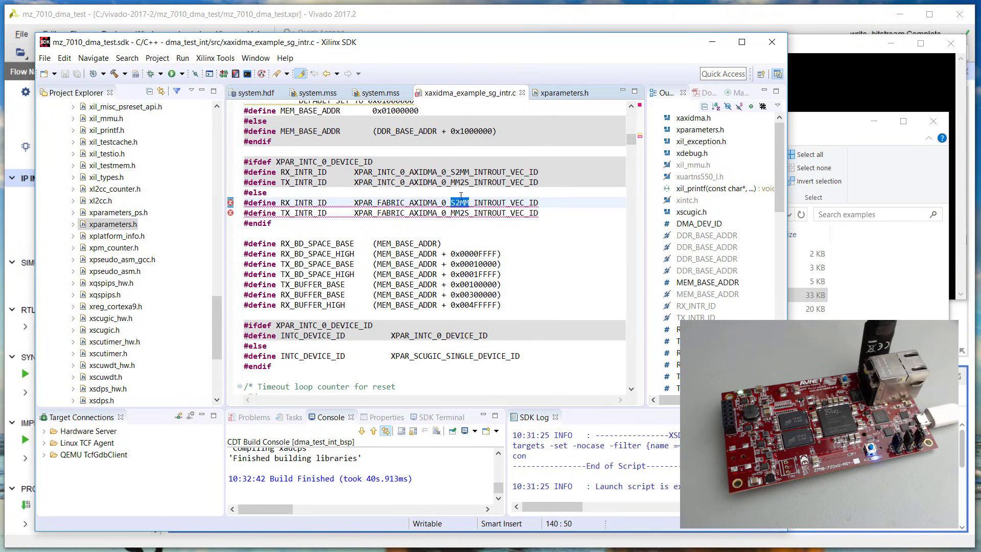
{"action": "double_click", "coordinate": [462, 211]}
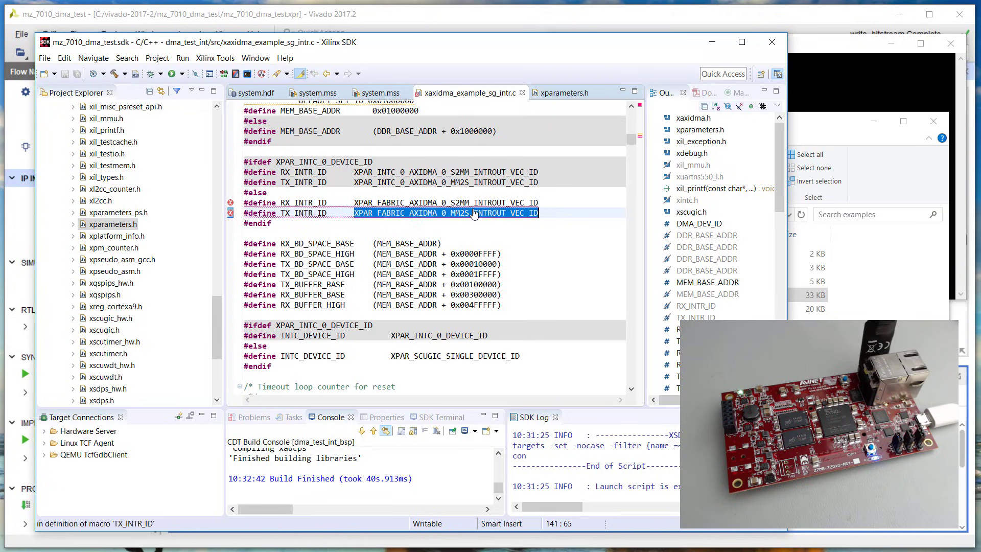
{"action": "key", "text": "ctrl+v"}
Replace the RX_INTR_ID value with XPAR_FABRIC_AXI_DMA_0_S2MM_INTROUT_INTR copied from xparameters.h, and save xaxidma_example_sg_intr.c.
{"action": "left_click", "coordinate": [566, 93]}
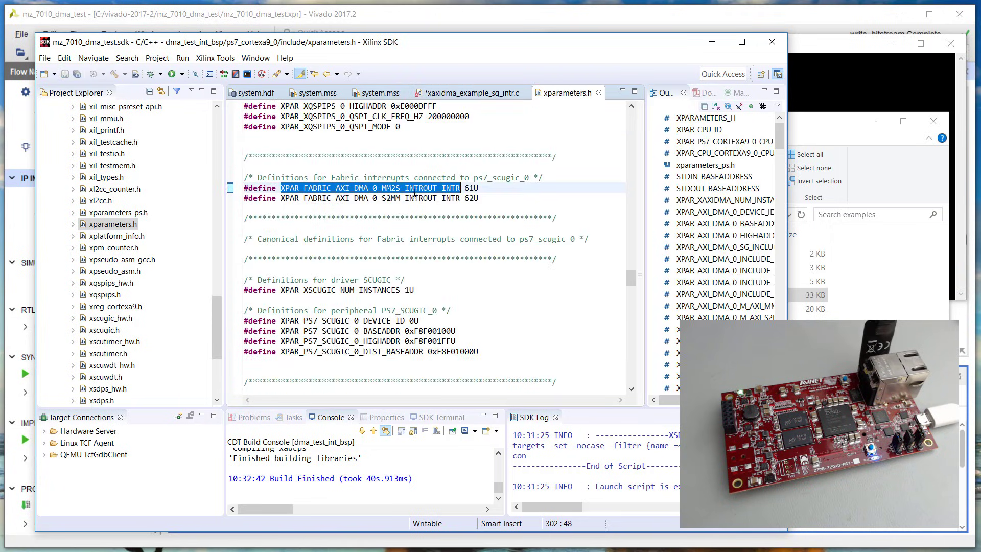
{"action": "double_click", "coordinate": [408, 198]}
{"action": "key", "text": "ctrl+c"}
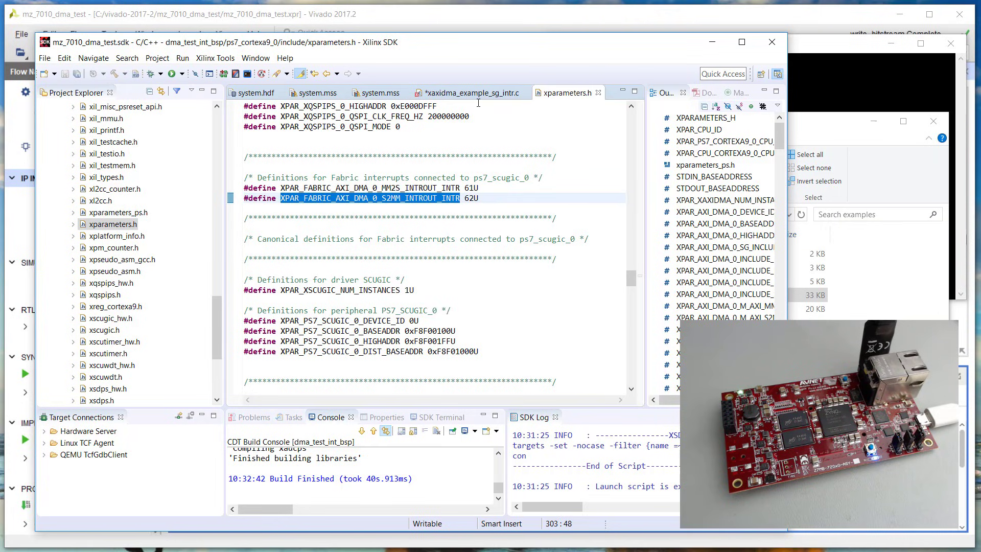
{"action": "left_click", "coordinate": [463, 93]}
{"action": "double_click", "coordinate": [404, 203]}
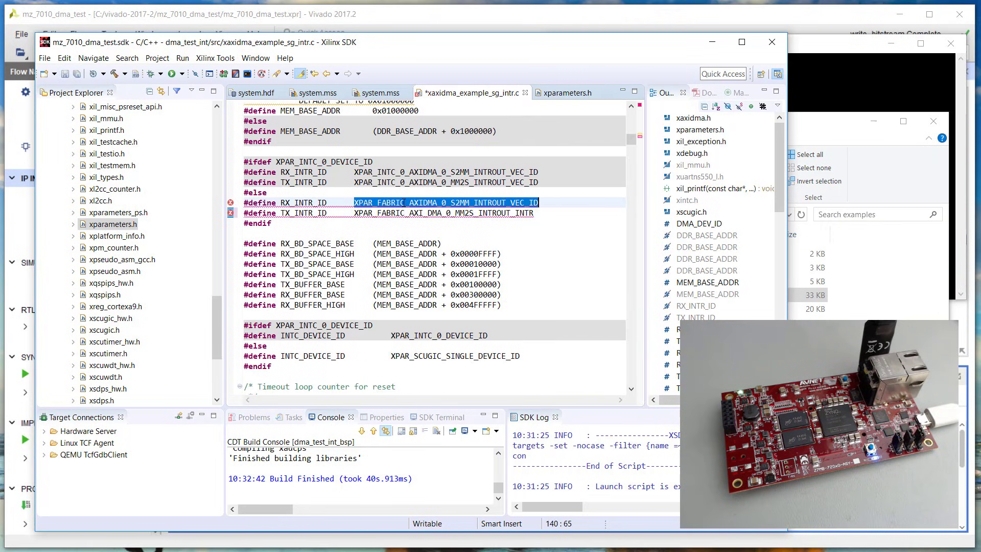
{"action": "key", "text": "ctrl+v"}
{"action": "key", "text": "ctrl+s"}
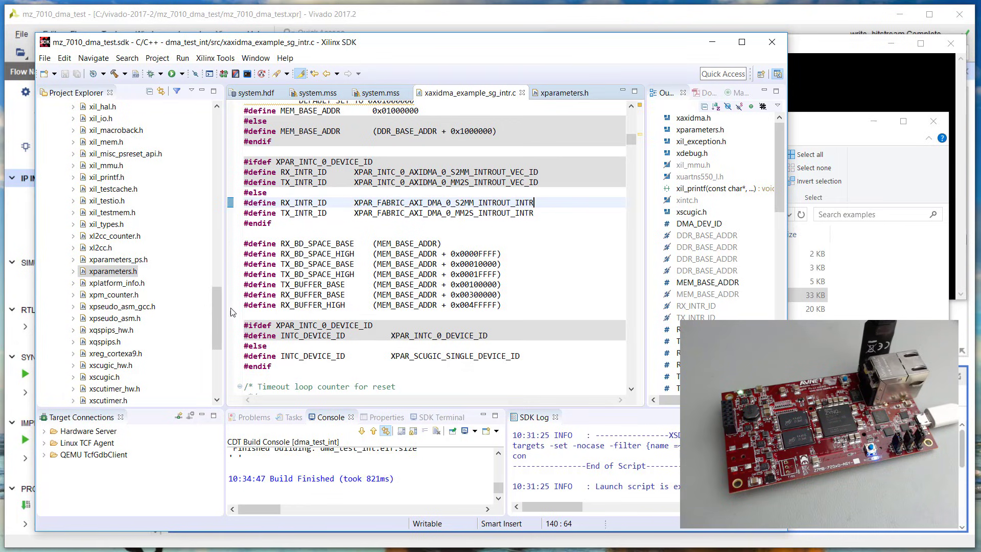
Collapse the include folder of dma_test_int_bsp in the project tree and return to the interrupt example's code.
{"action": "left_click_drag", "start_coordinate": [217, 308], "coordinate": [211, 170]}
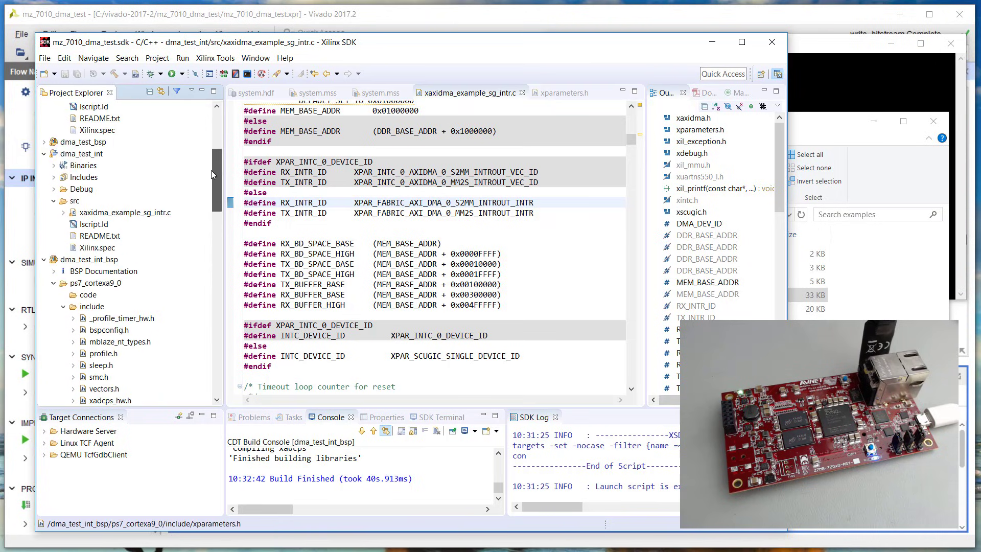
{"action": "left_click", "coordinate": [63, 307]}
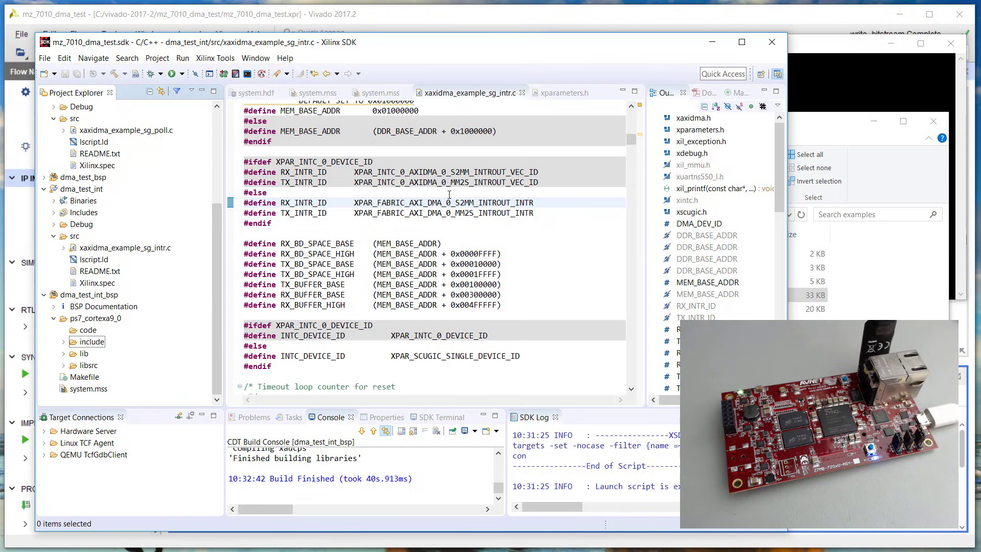
{"action": "left_click", "coordinate": [449, 195]}
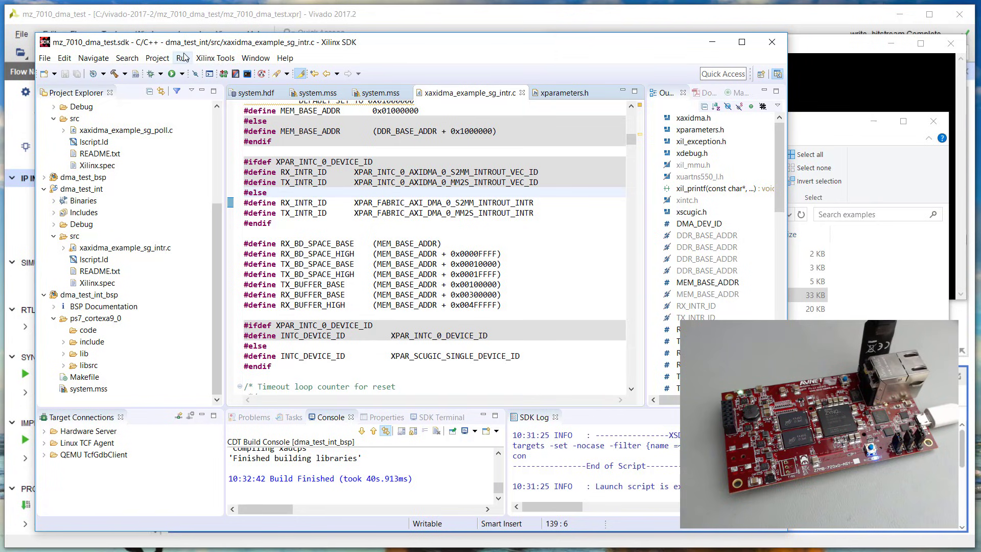
Create and run a System Debugger configuration for dma_test_int, terminate the conflicting dma_test launch, and check the output in PuTTY before returning to the SDK.
{"action": "left_click", "coordinate": [93, 295]}
{"action": "left_click", "coordinate": [77, 190]}
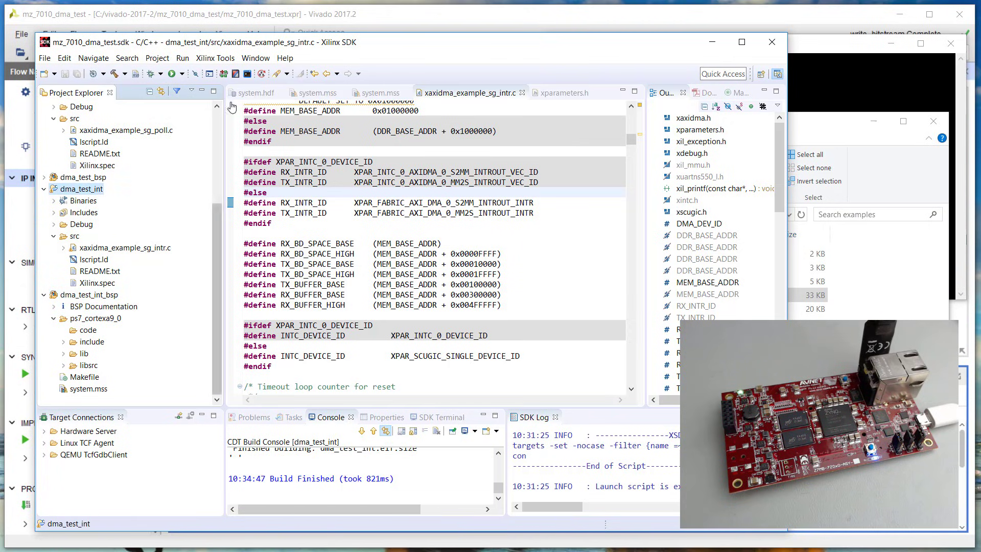
{"action": "left_click", "coordinate": [182, 74]}
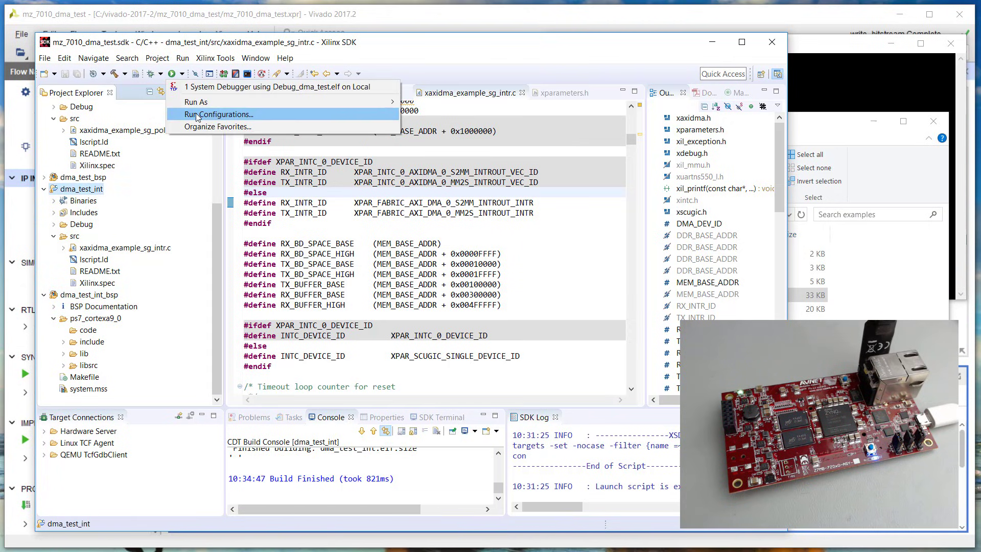
{"action": "left_click", "coordinate": [204, 114]}
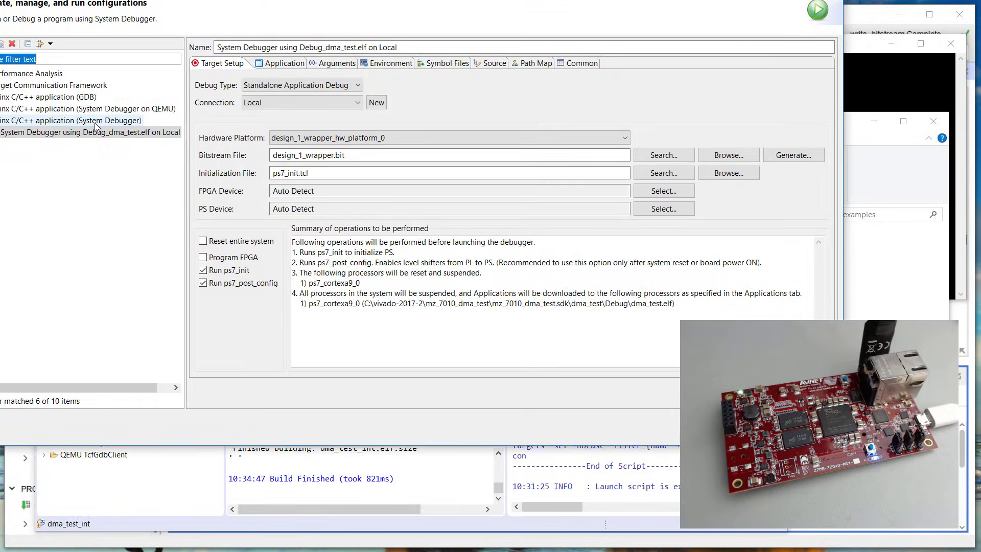
{"action": "double_click", "coordinate": [96, 125]}
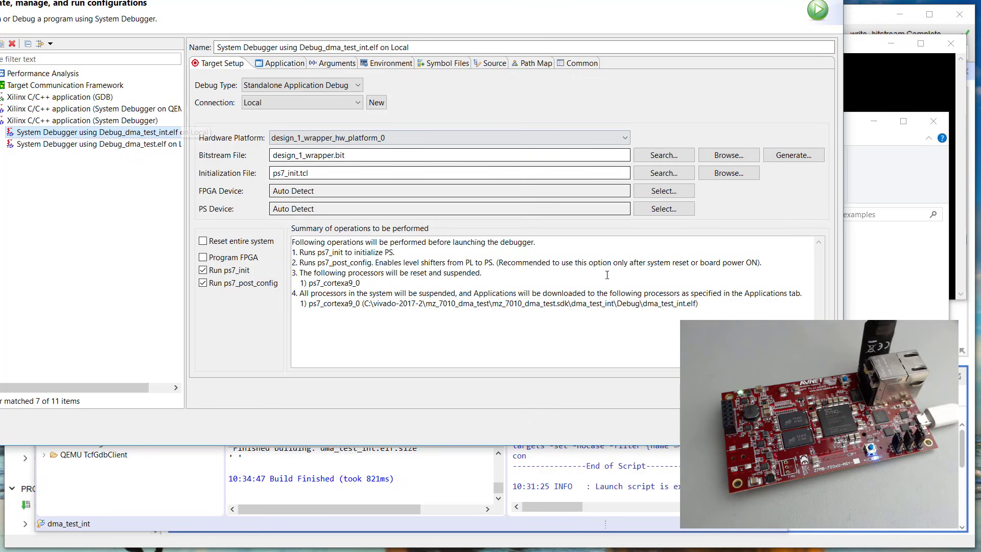
{"action": "left_click", "coordinate": [742, 427]}
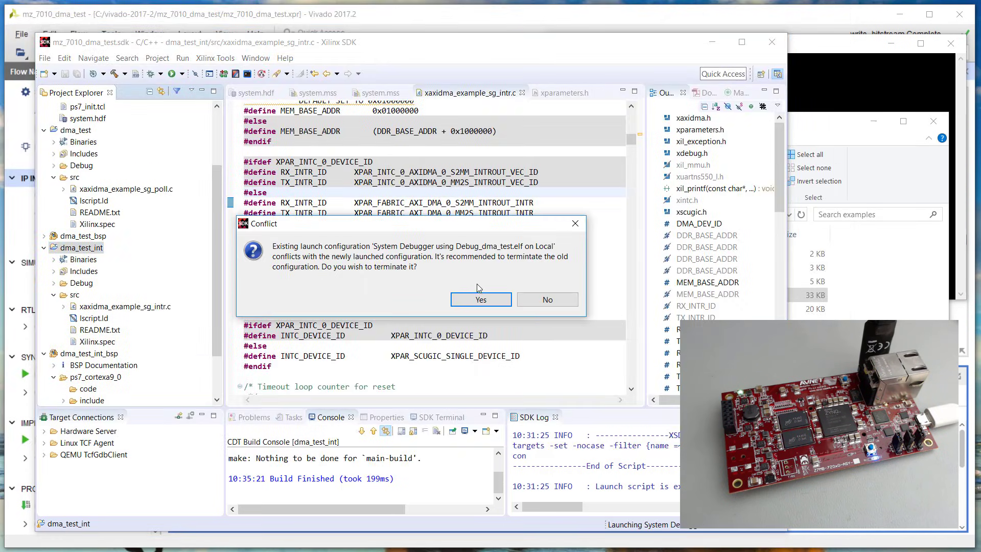
{"action": "left_click", "coordinate": [477, 299]}
{"action": "left_click", "coordinate": [814, 55]}
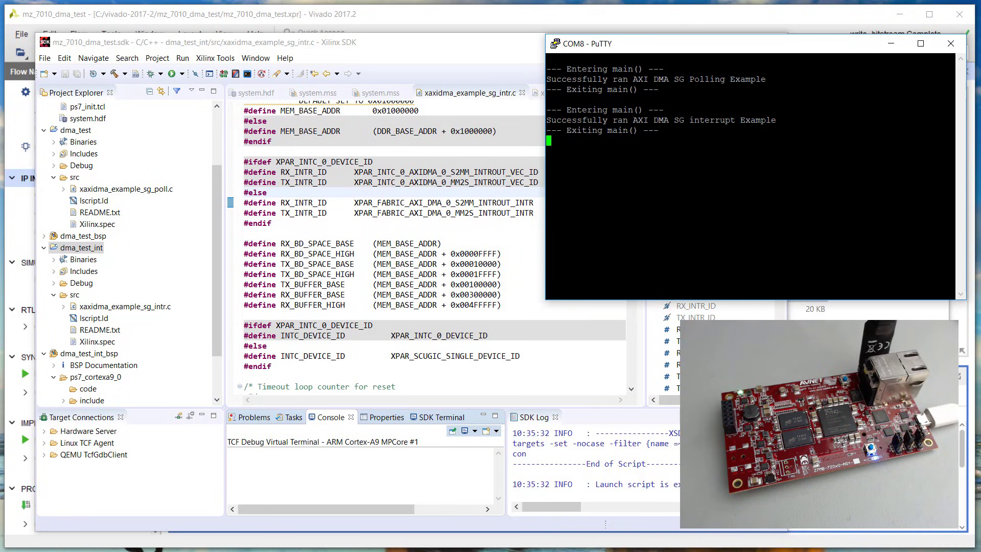
{"action": "left_click", "coordinate": [449, 44]}
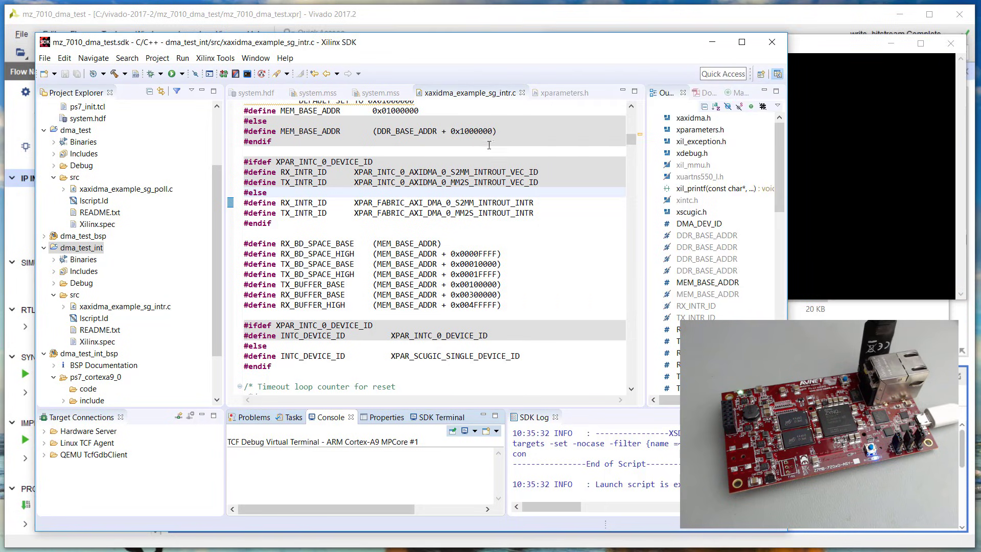